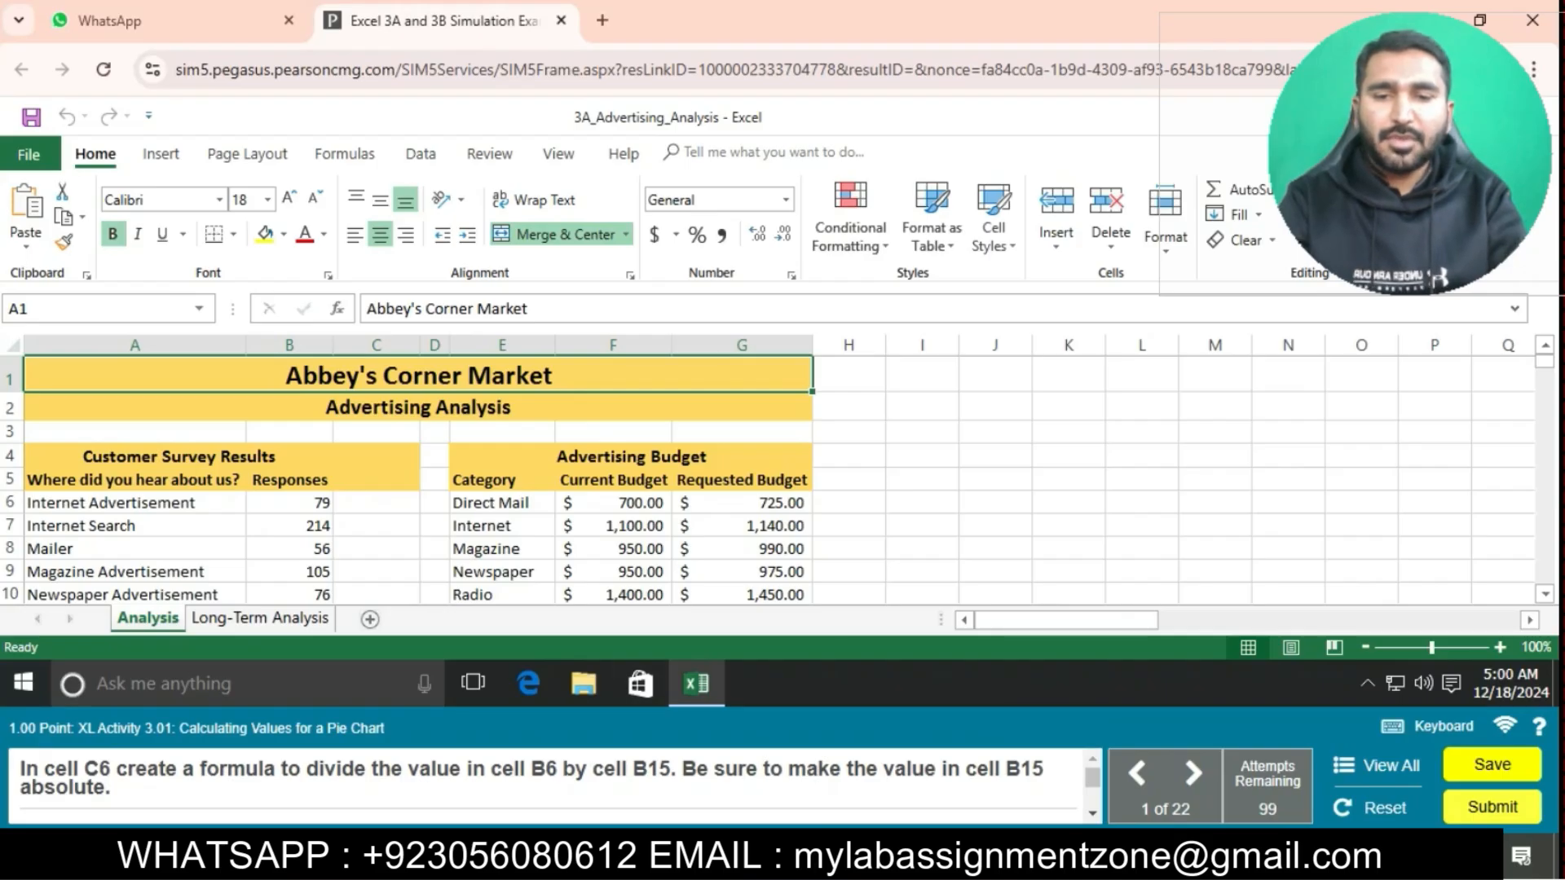
- Try to enter the formula =B6/B15 in cell C6 of the Analysis sheet
left_click(377, 503)
type("=")
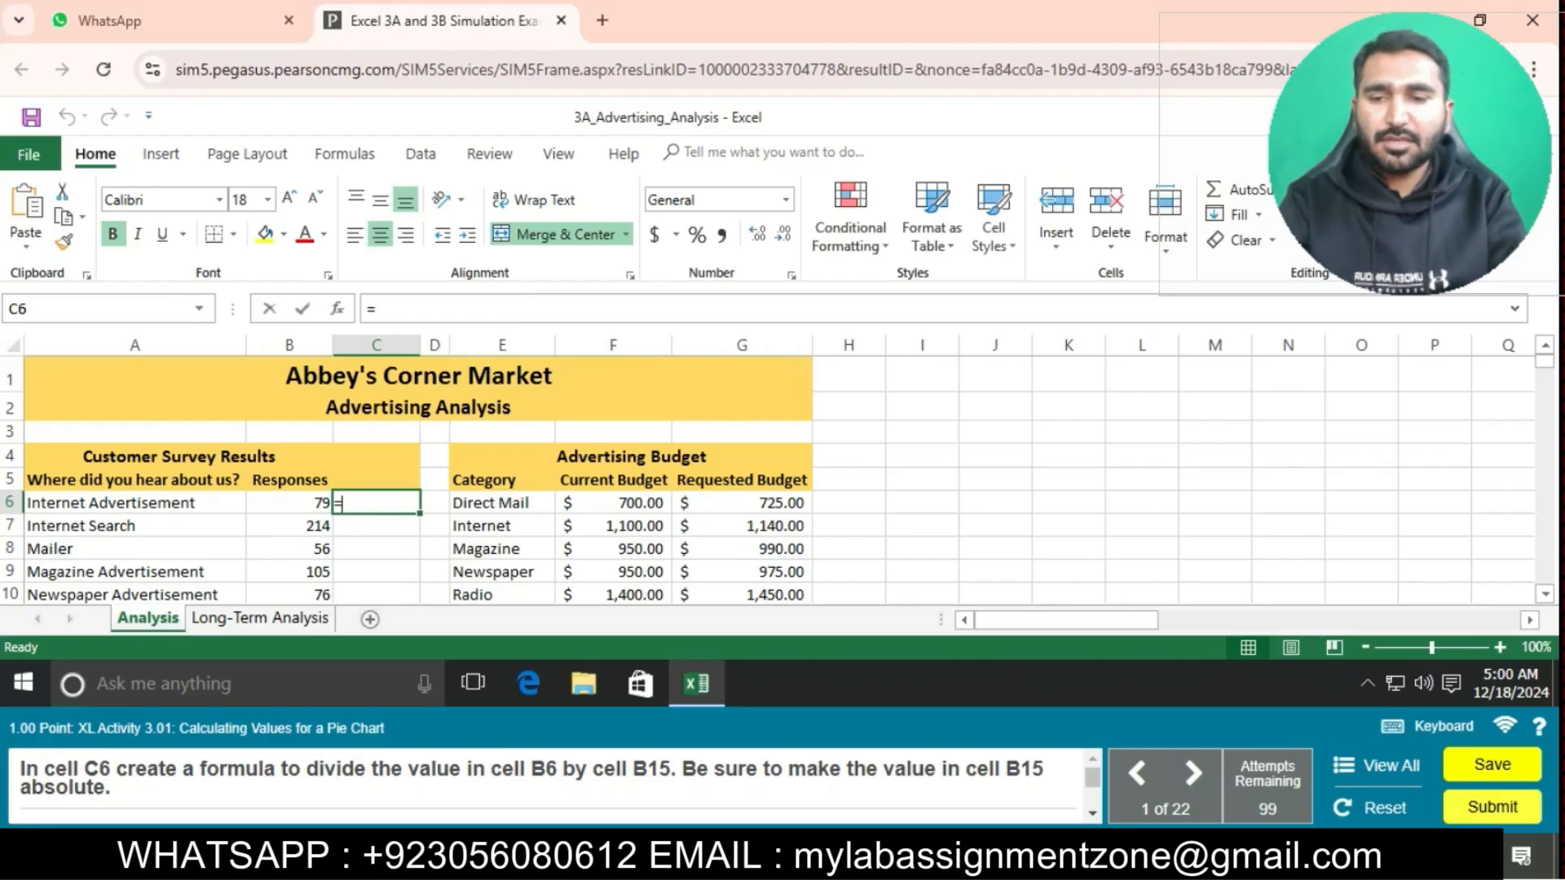
left_click(290, 503)
type("/")
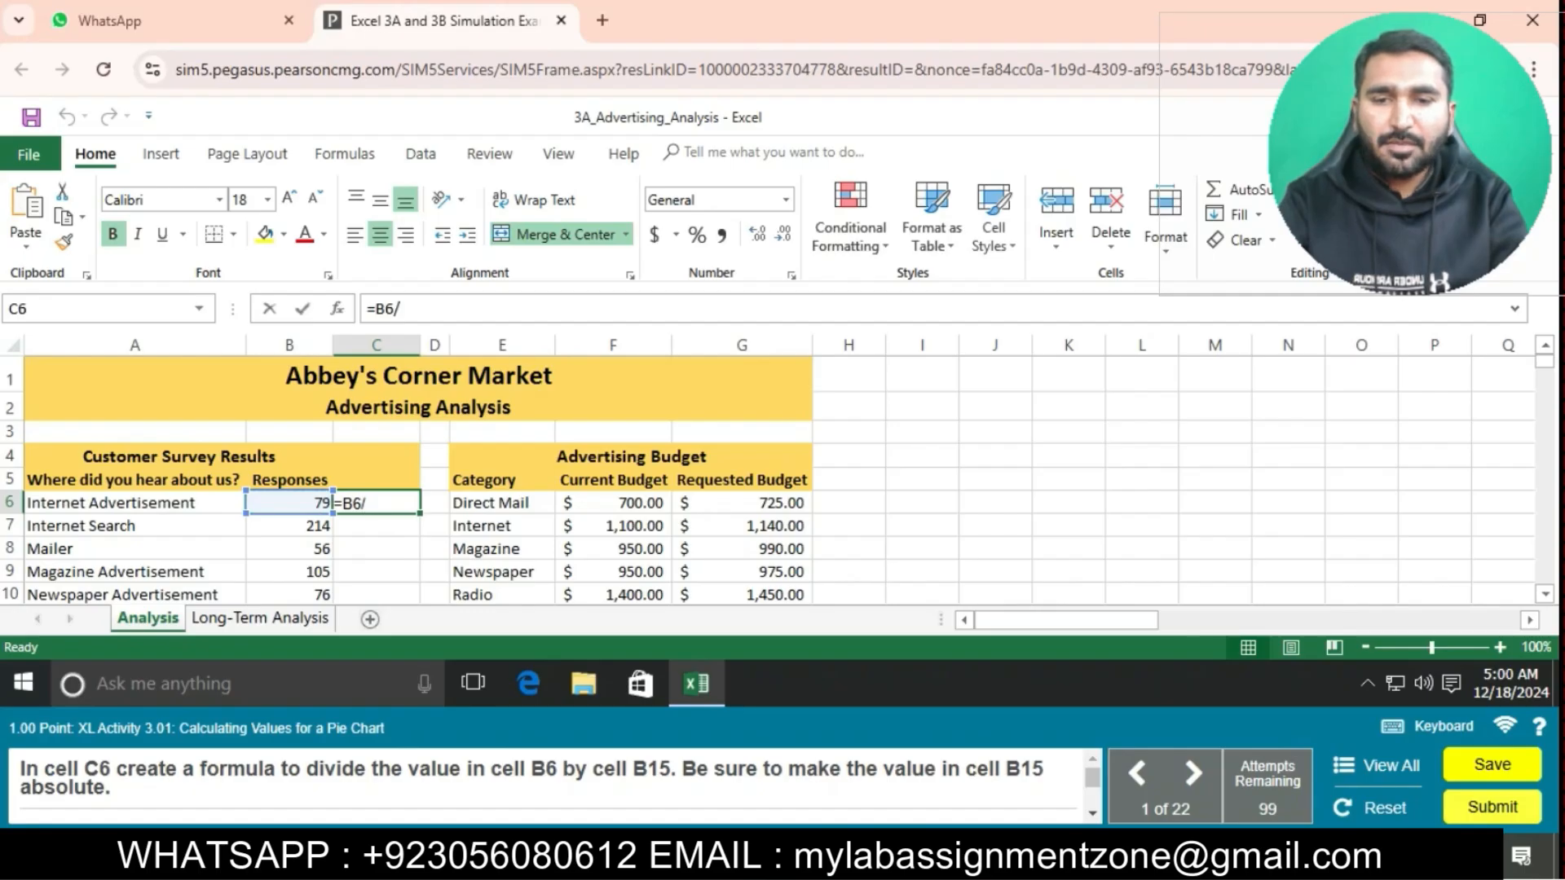
type("B16")
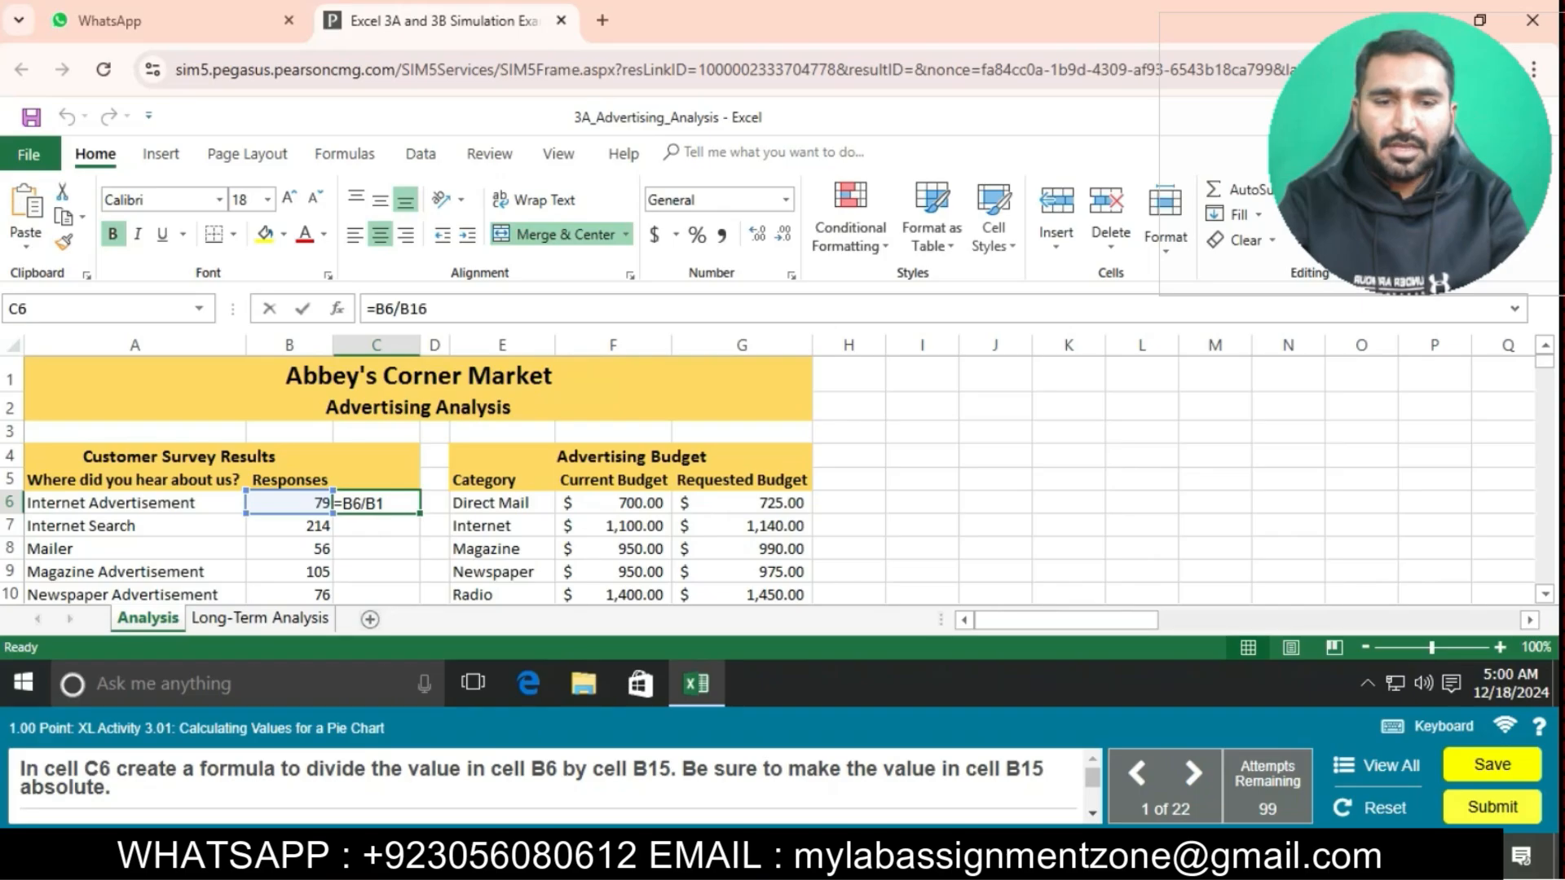
key("BackSpace")
type("5")
key("Return")
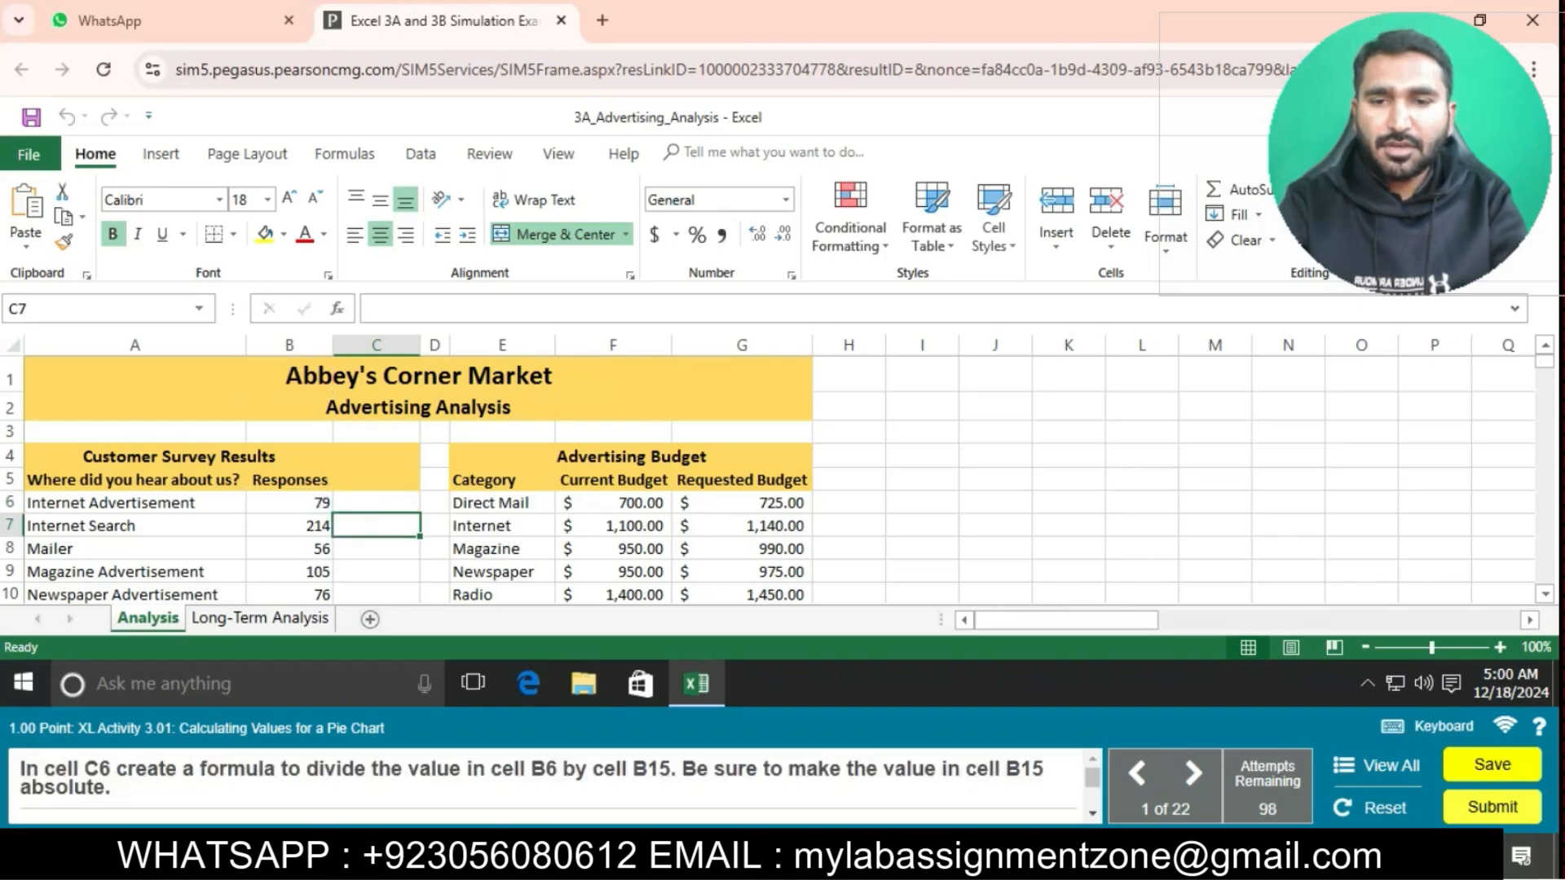
- Enter the formula =B6/$B$15 in cell C6 and copy it down through cells C7:C14
left_click(376, 503)
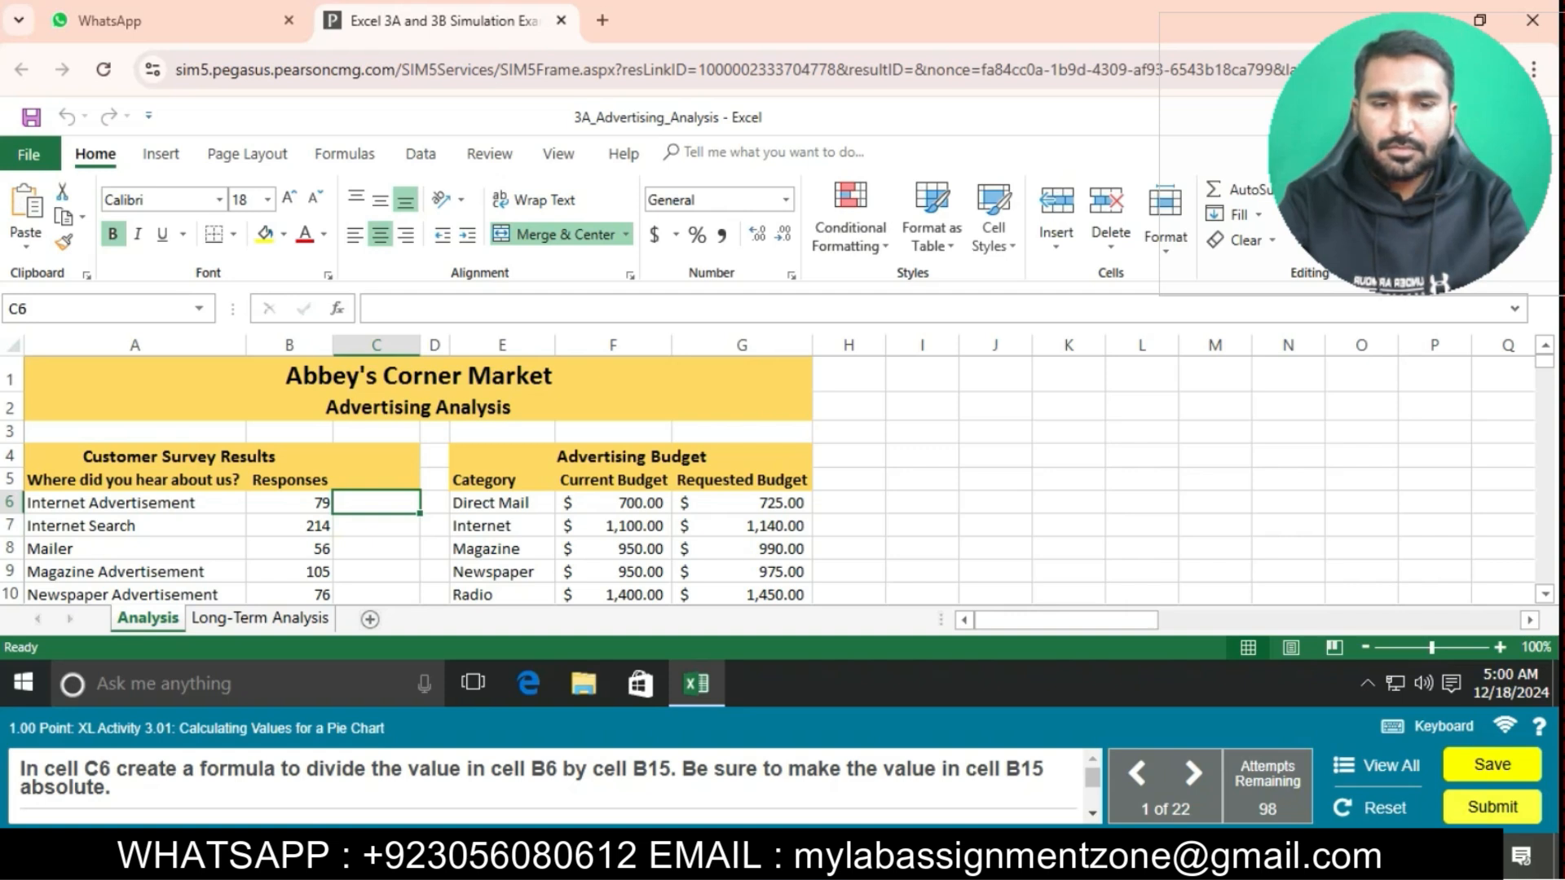
type("=")
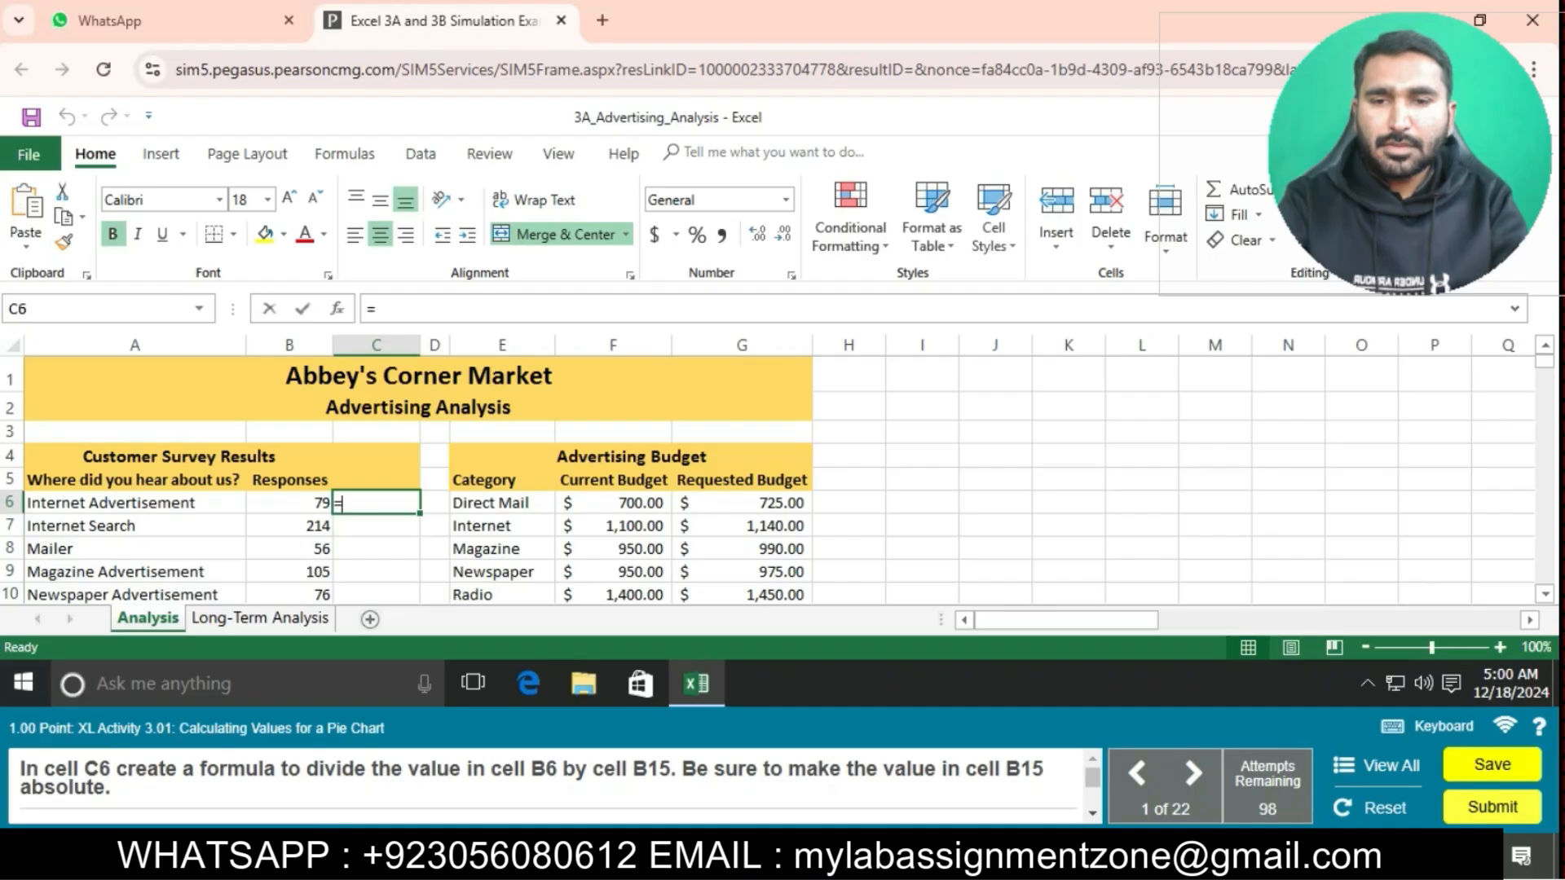
type("B")
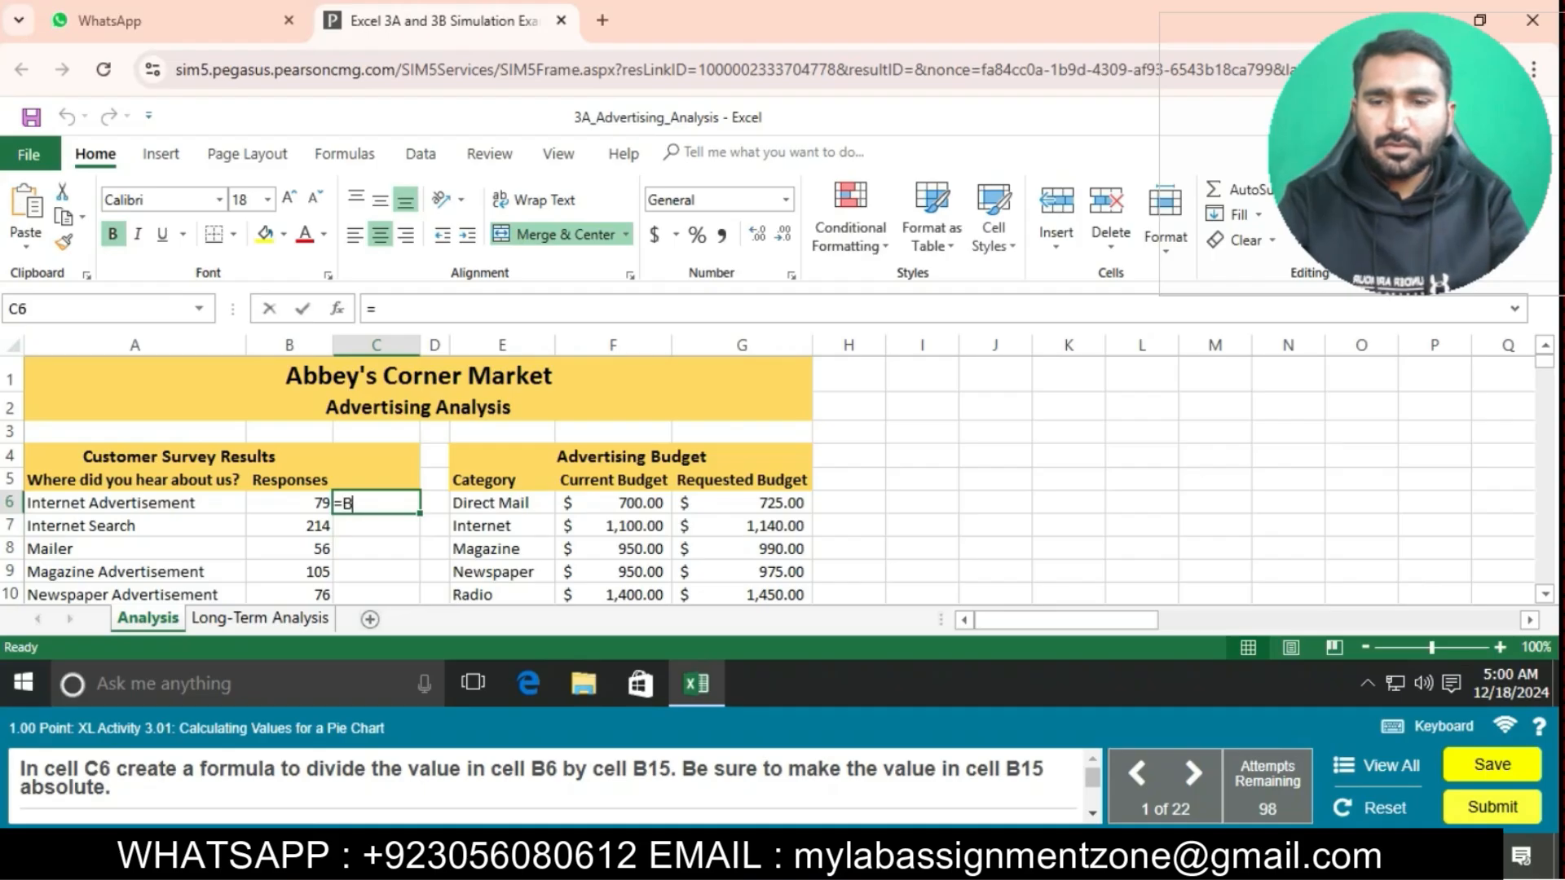
type("6/B")
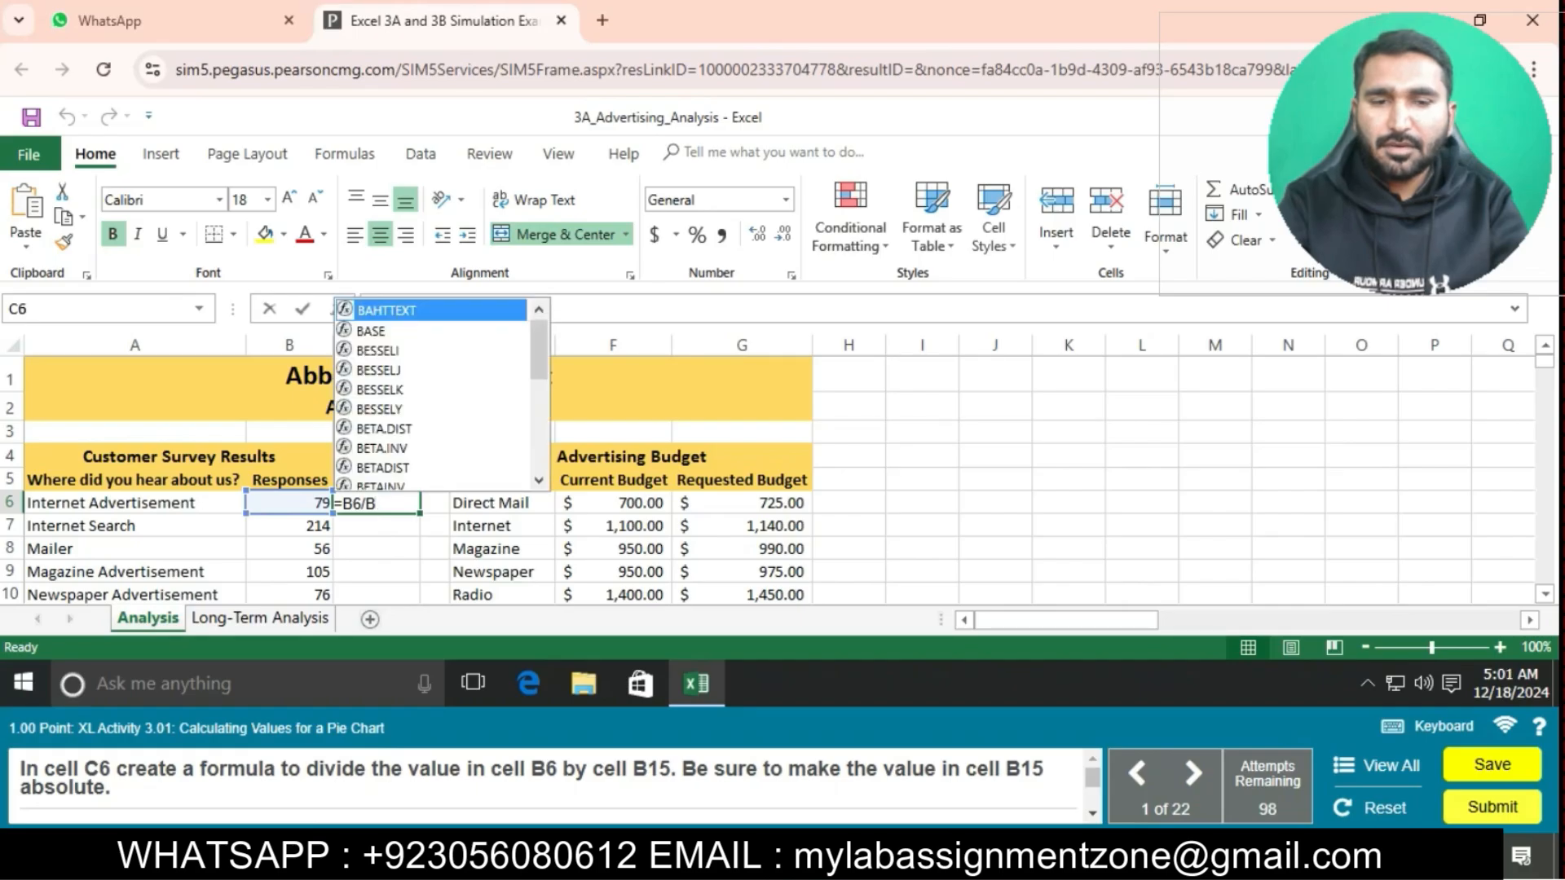
key("BackSpace")
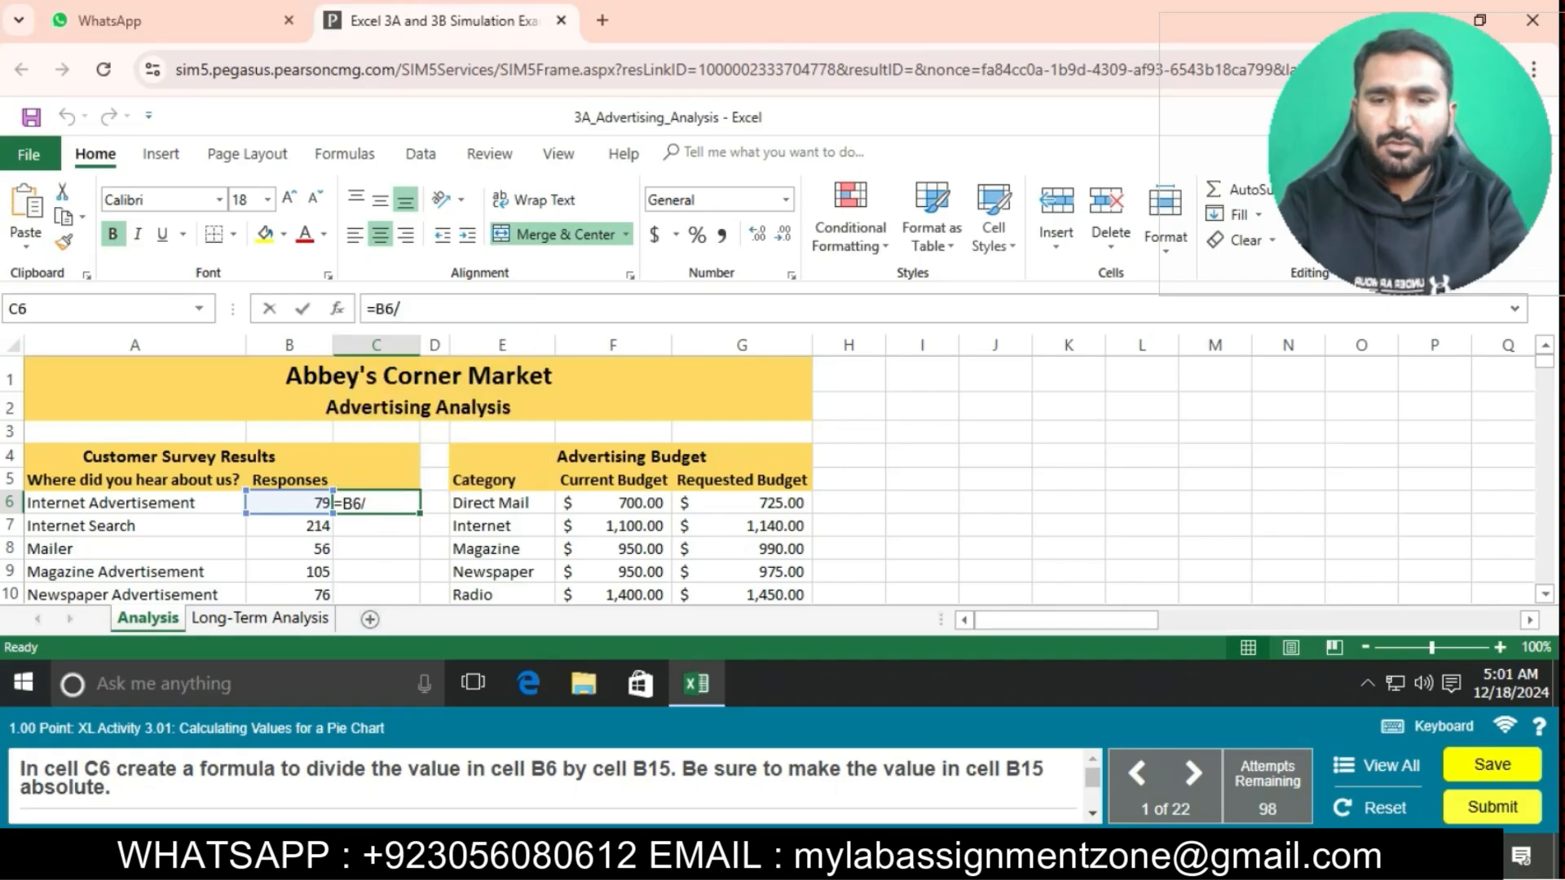
type("$B$15")
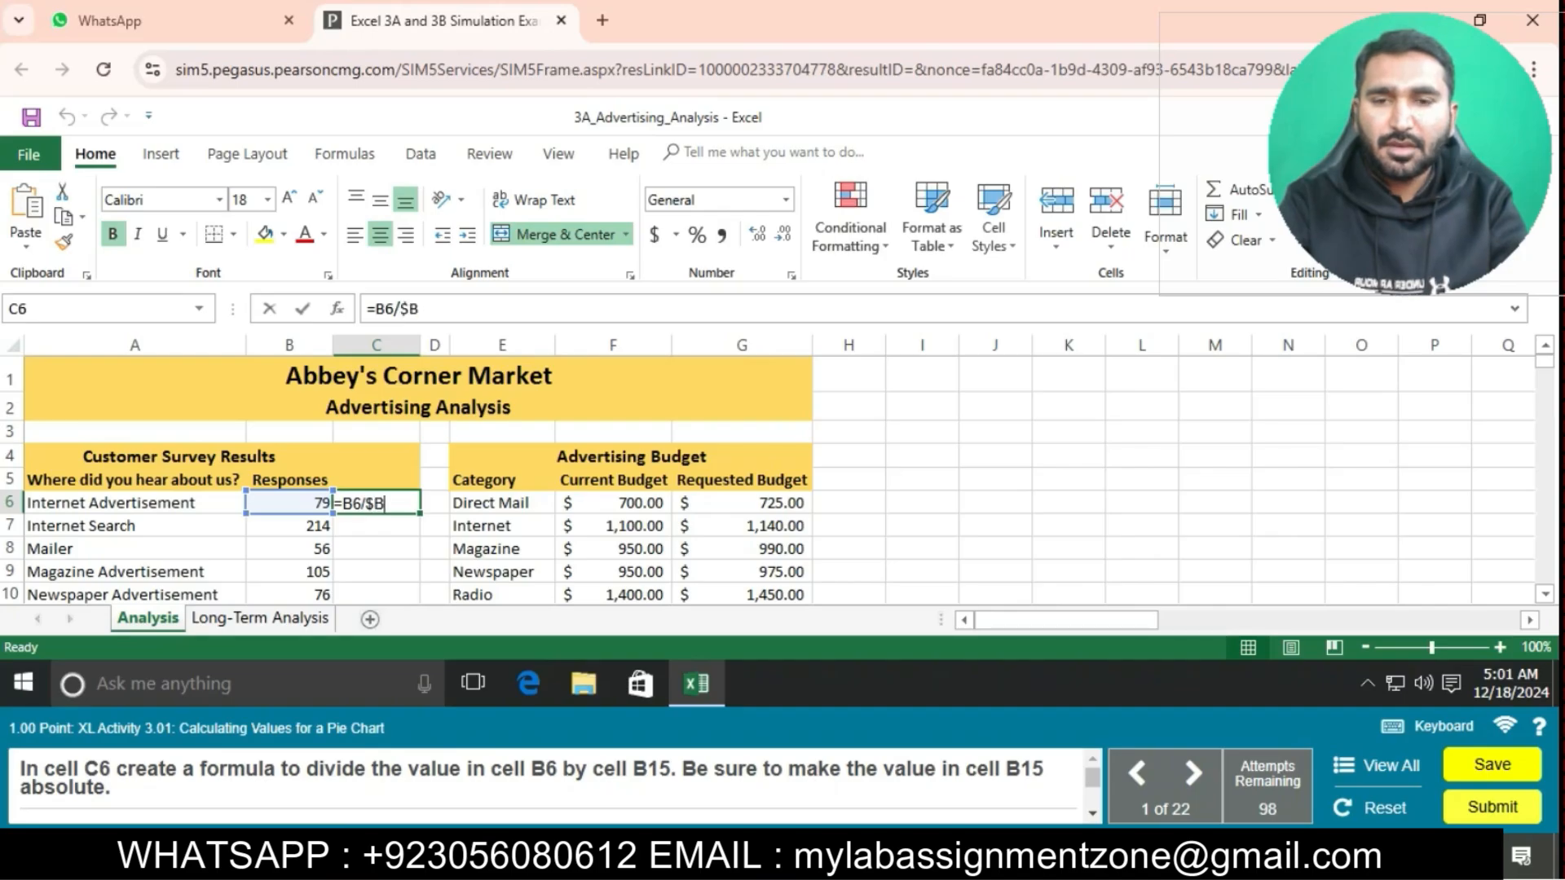
key("Return")
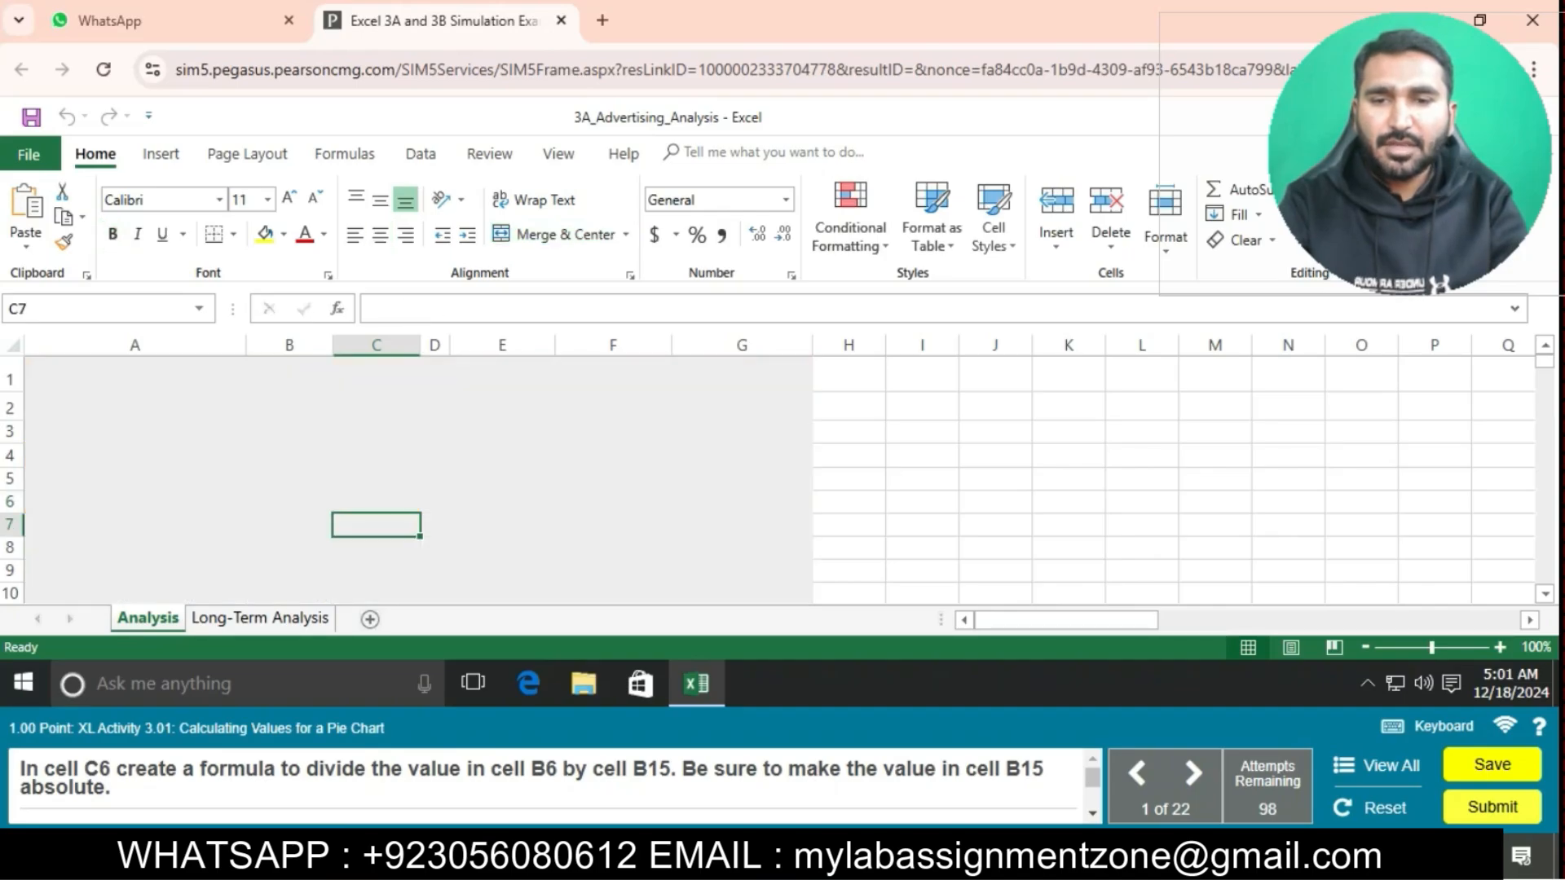
left_click(376, 502)
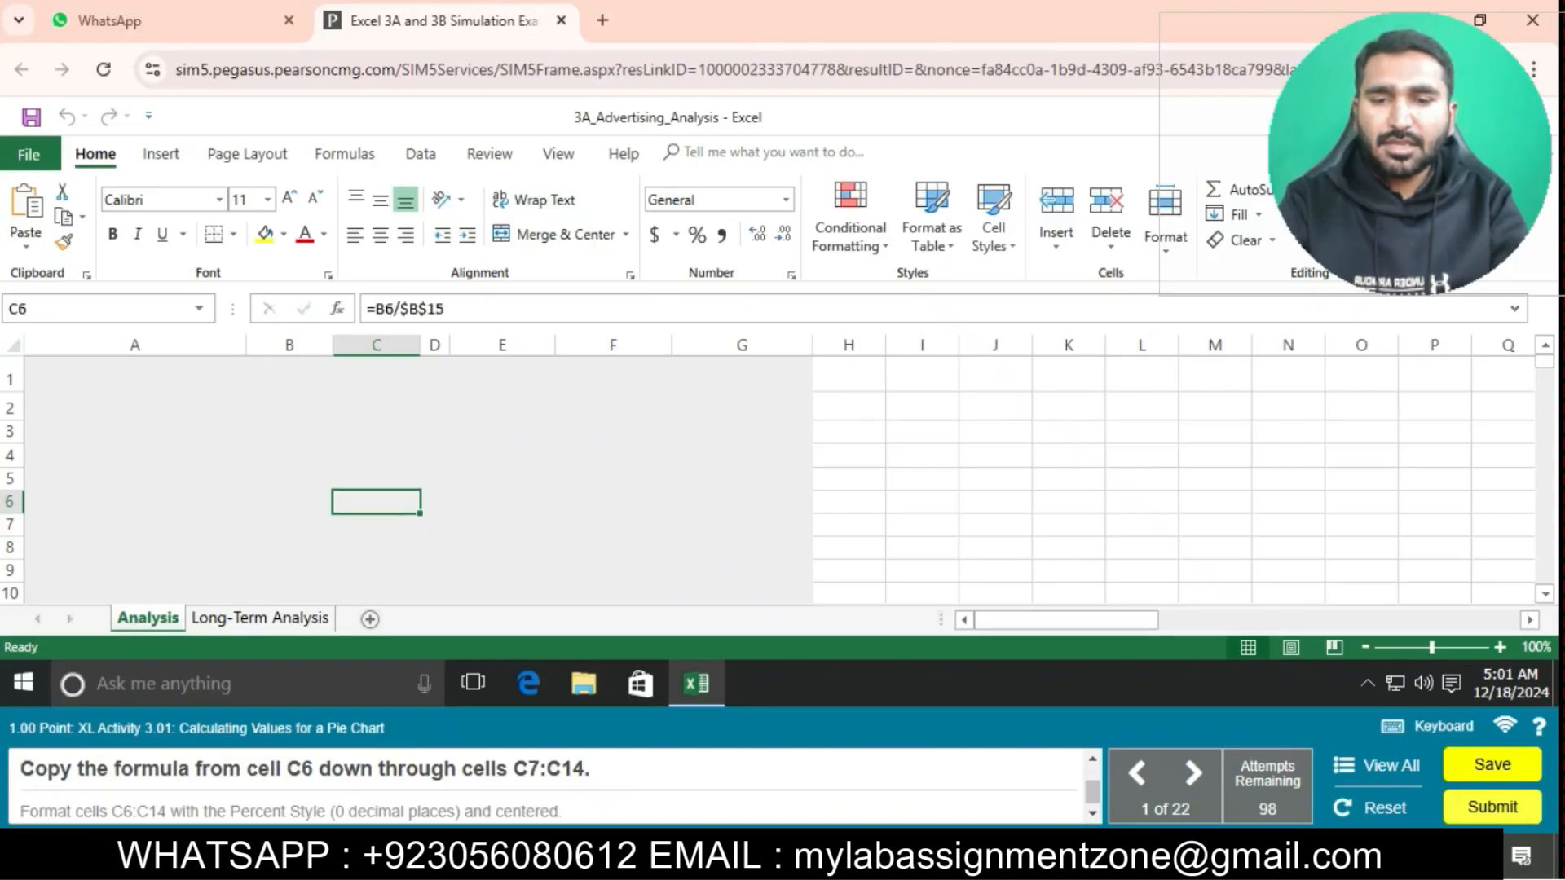
left_click_drag(420, 512, 420, 405)
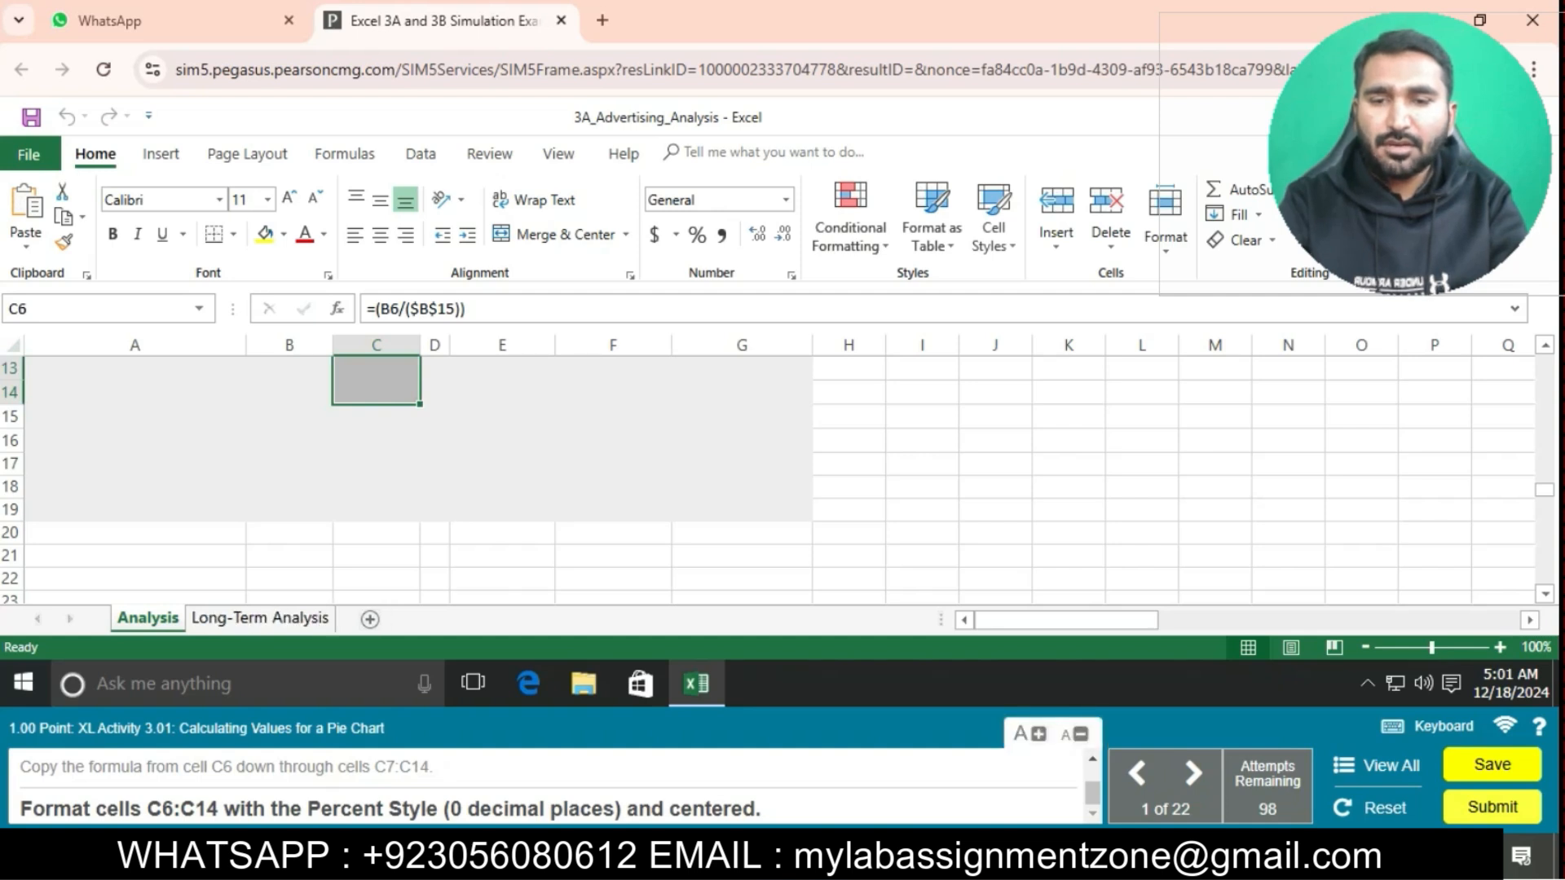
- Format cells C6:C14 with the Percent Style and center their contents
left_click(697, 234)
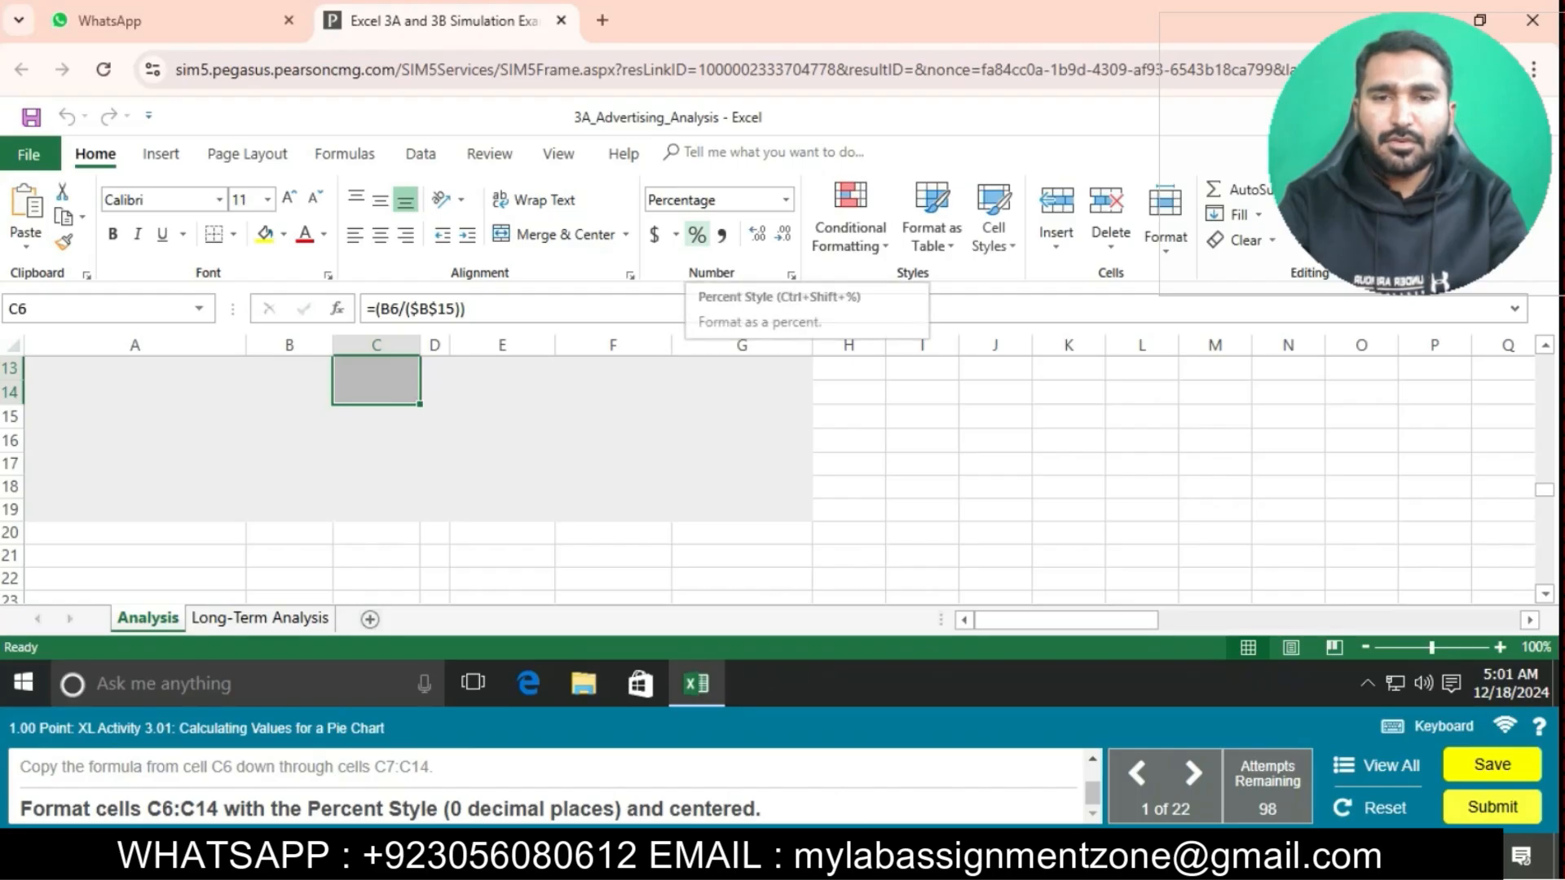
scroll(408, 472, "up", 1)
scroll(408, 473, "up", 3)
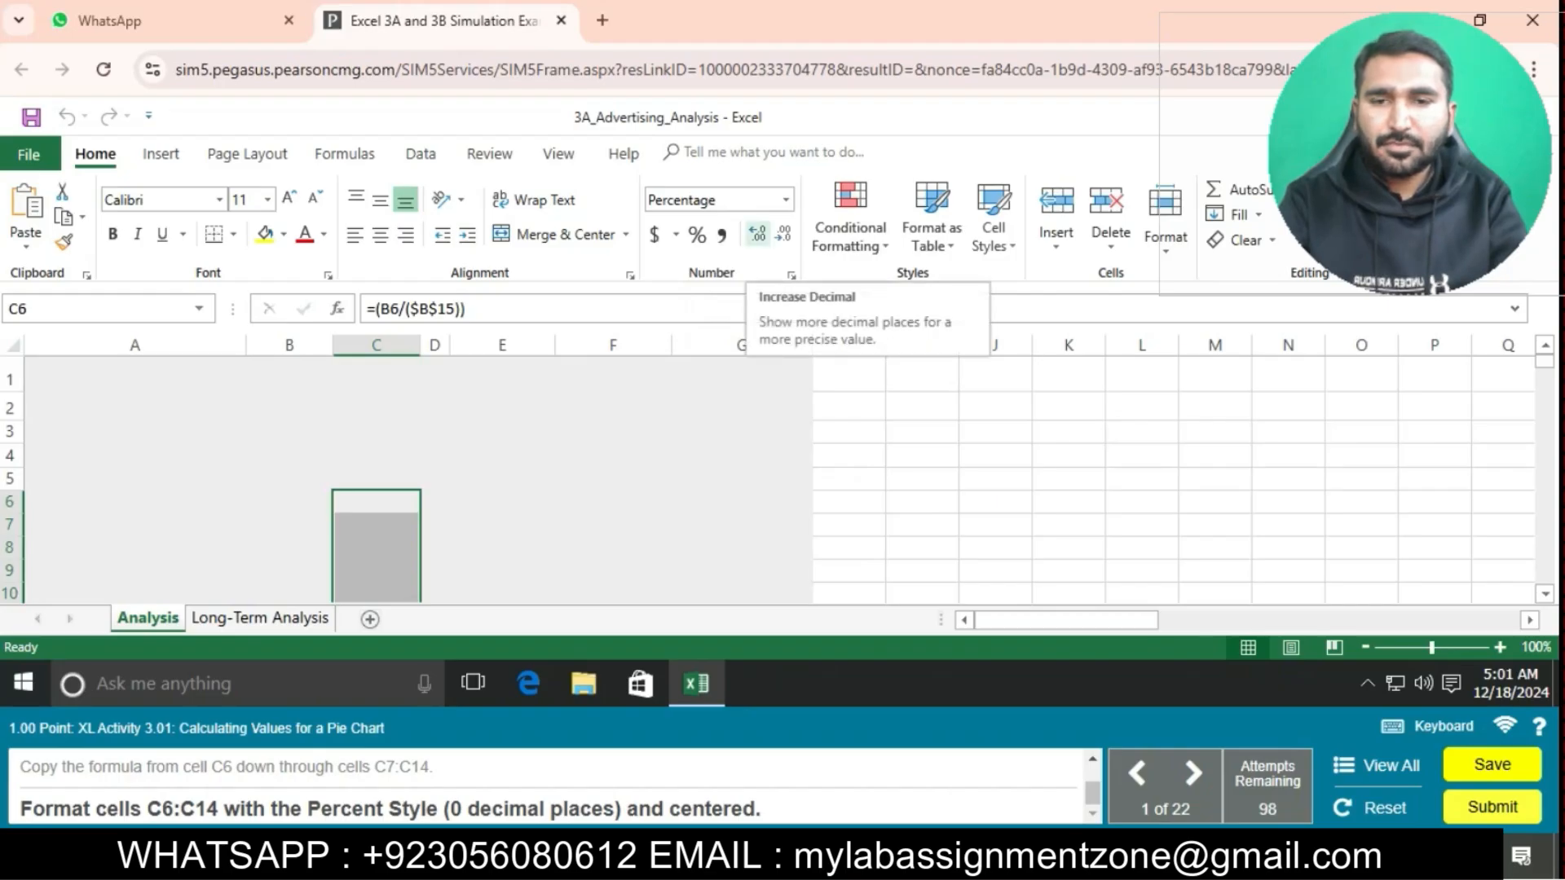
left_click(757, 234)
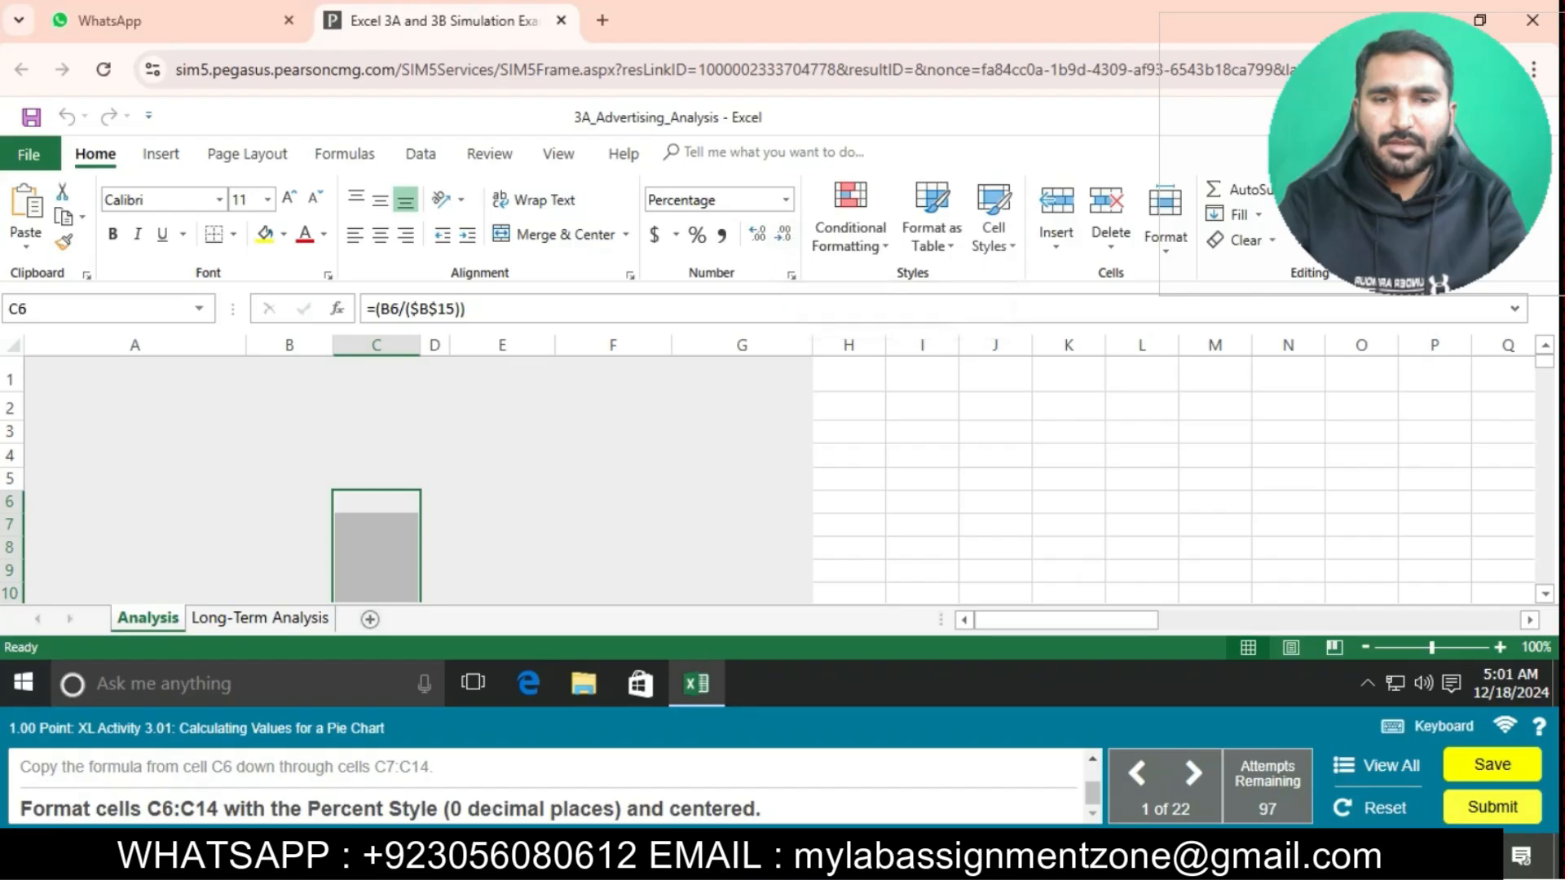
left_click(380, 234)
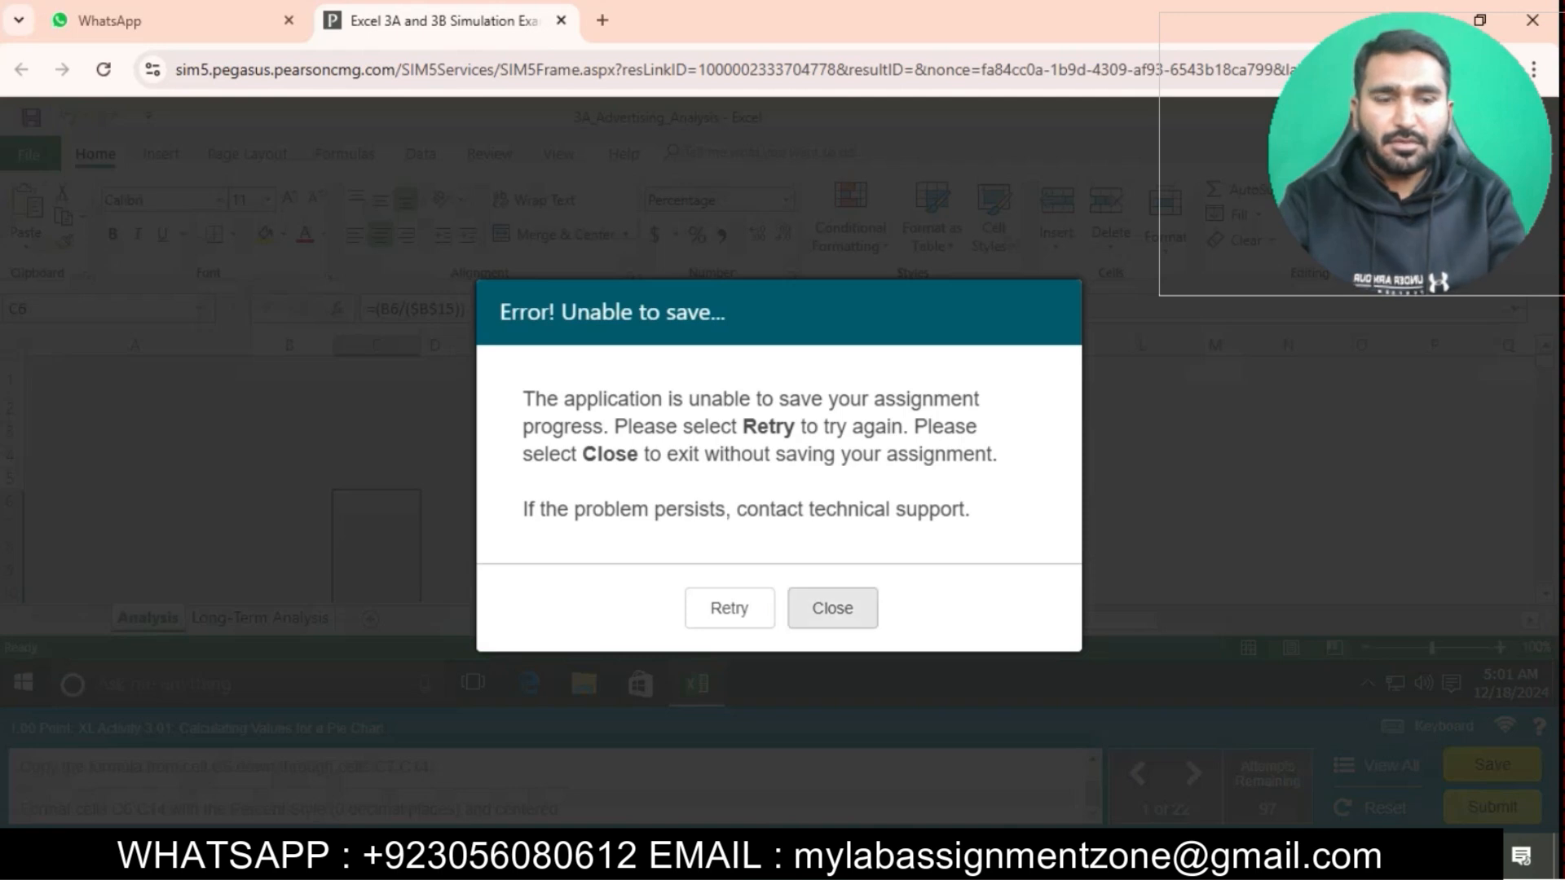
- Retry saving the assignment progress and reconnect the computer to the vivo Y36 Wi-Fi network
left_click(730, 608)
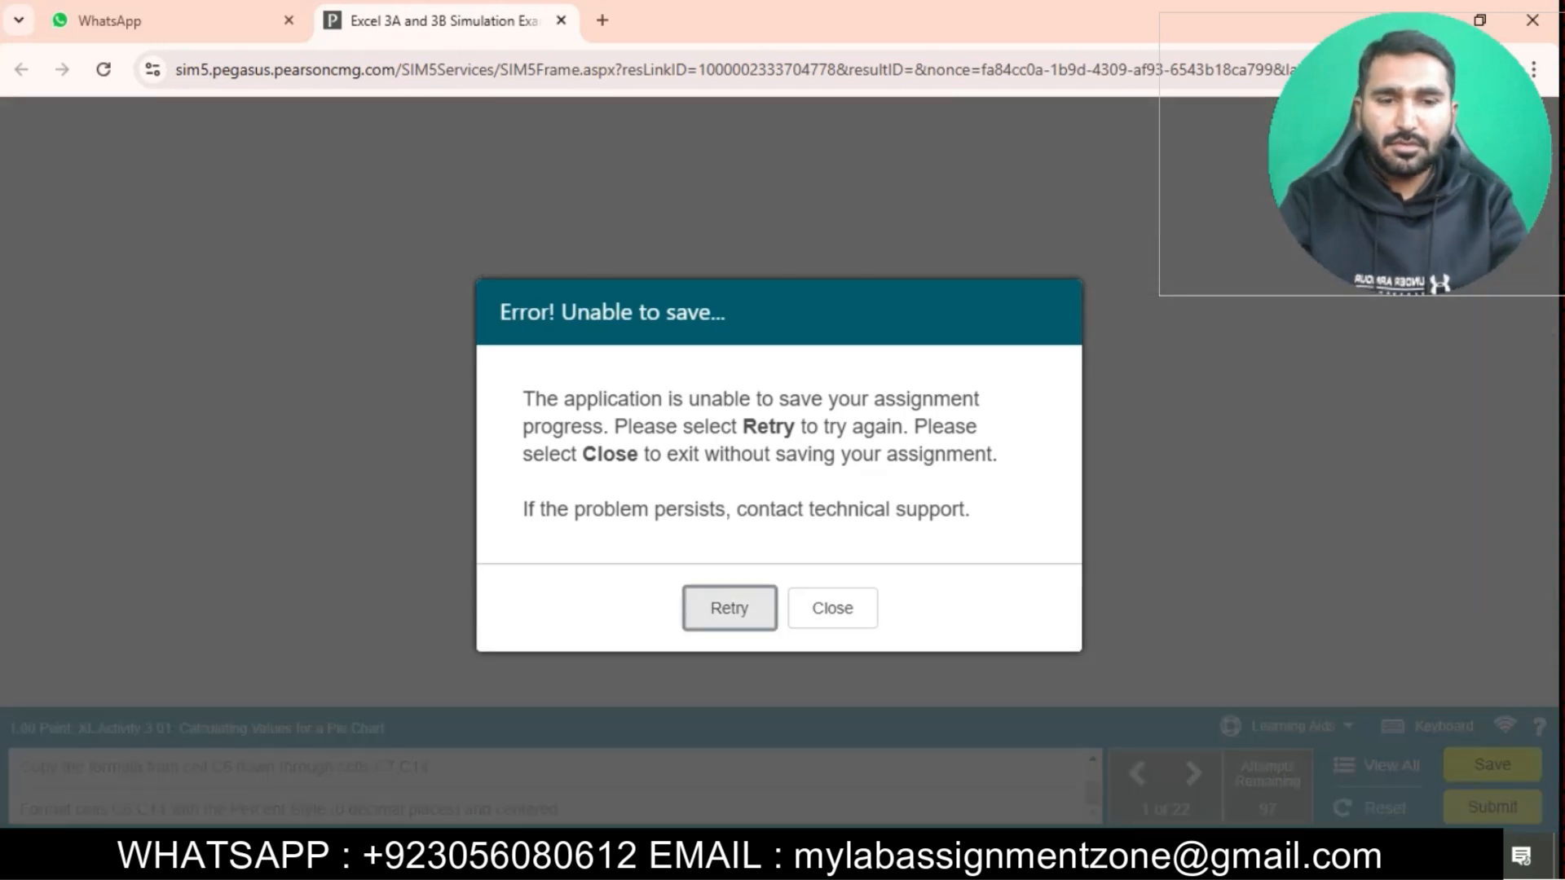
left_click(1415, 856)
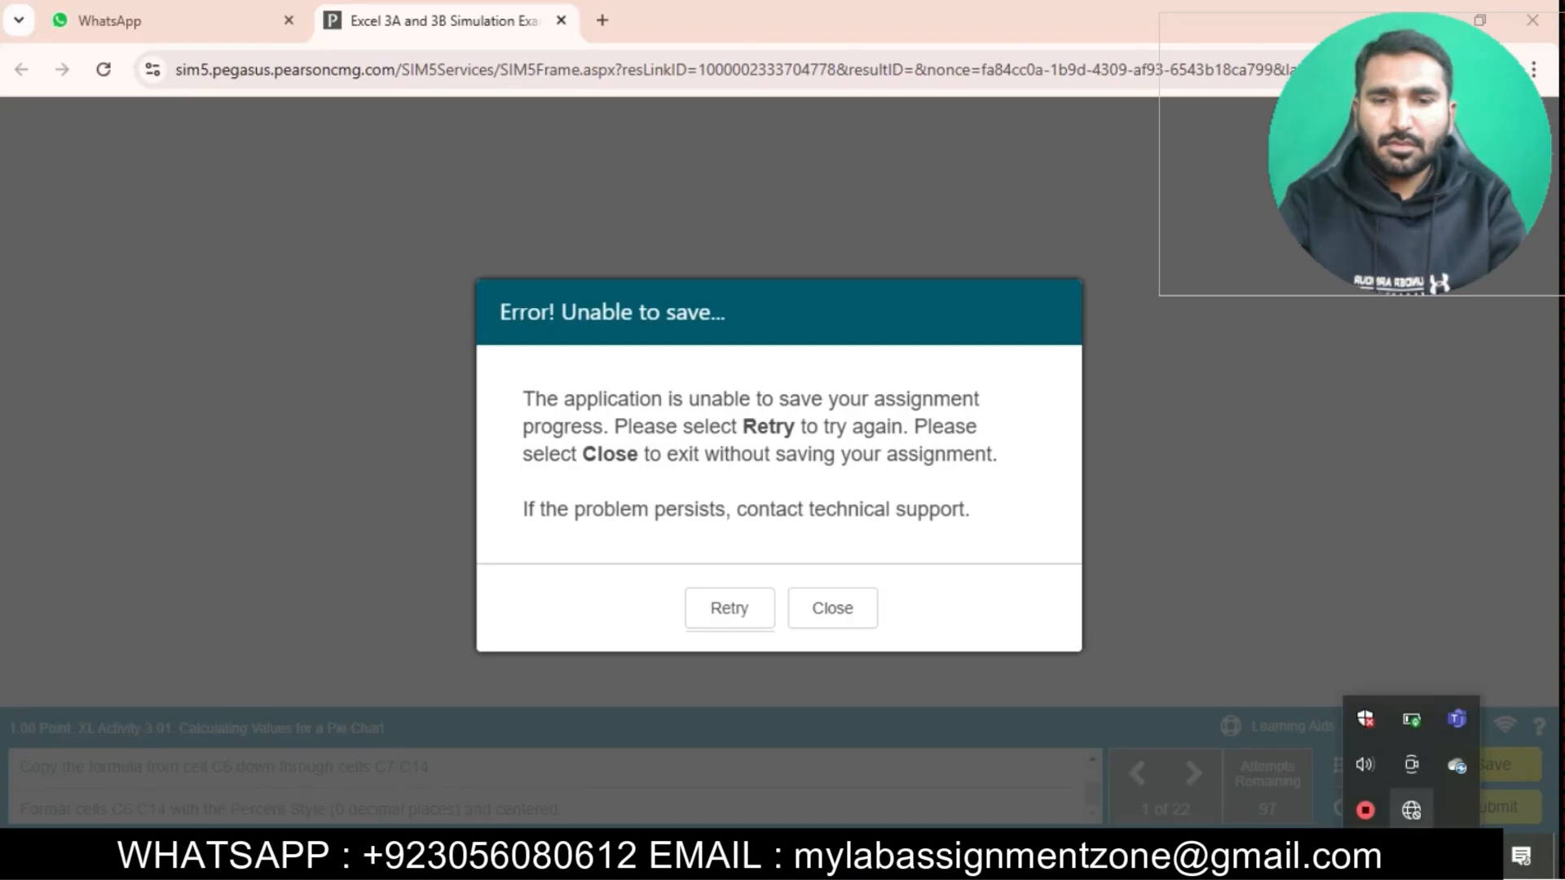
left_click(1411, 809)
left_click(1230, 203)
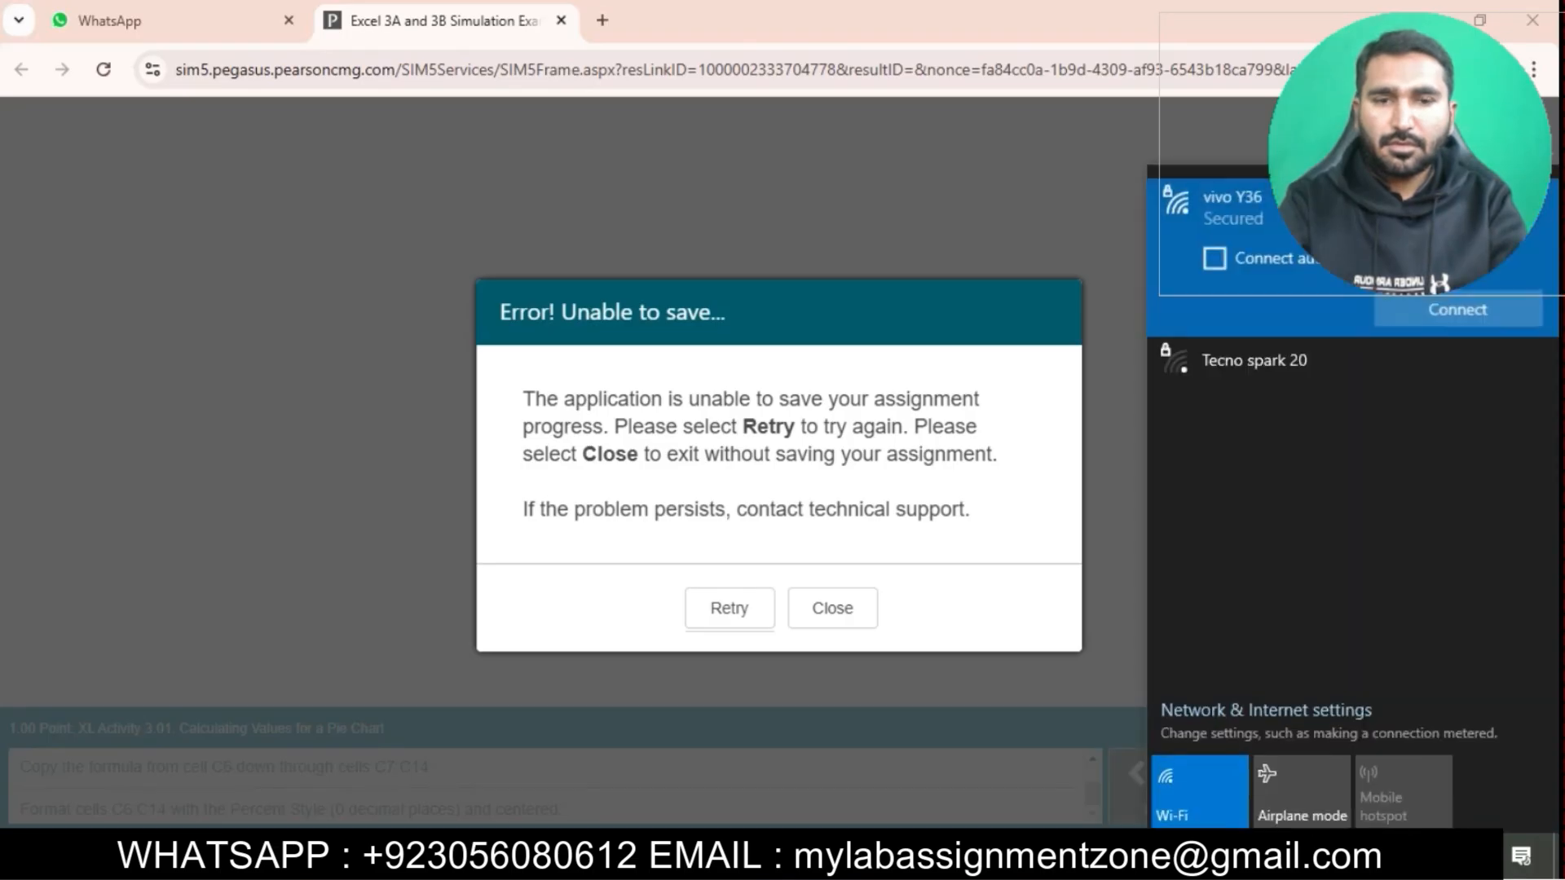
left_click(1459, 306)
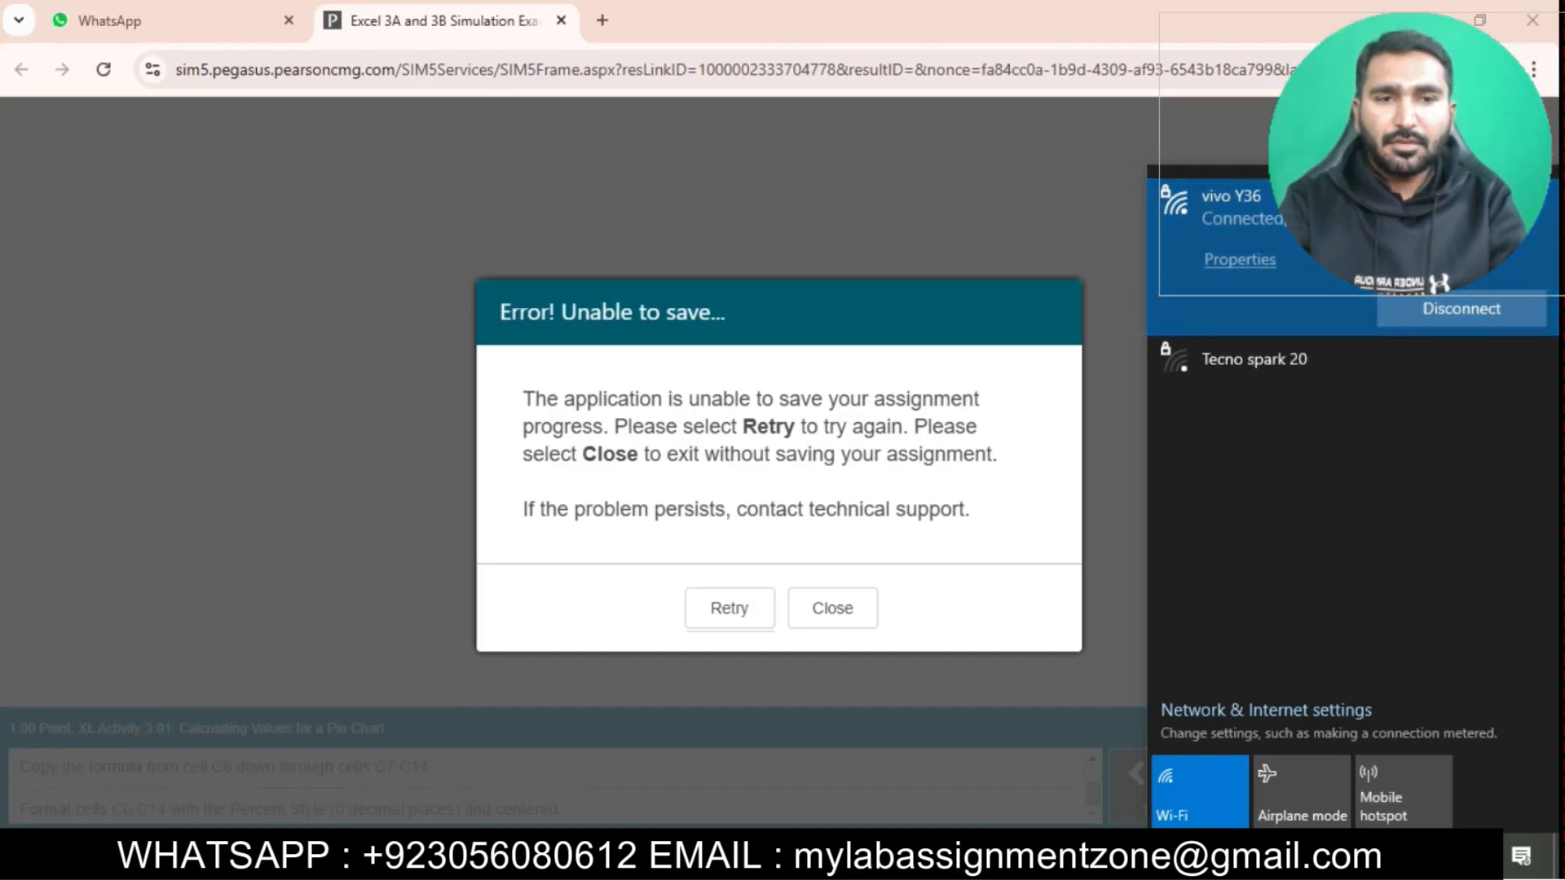
- Return to the save error message, retry saving the assignment progress, and reload the simulation page
key("Escape")
key("Return")
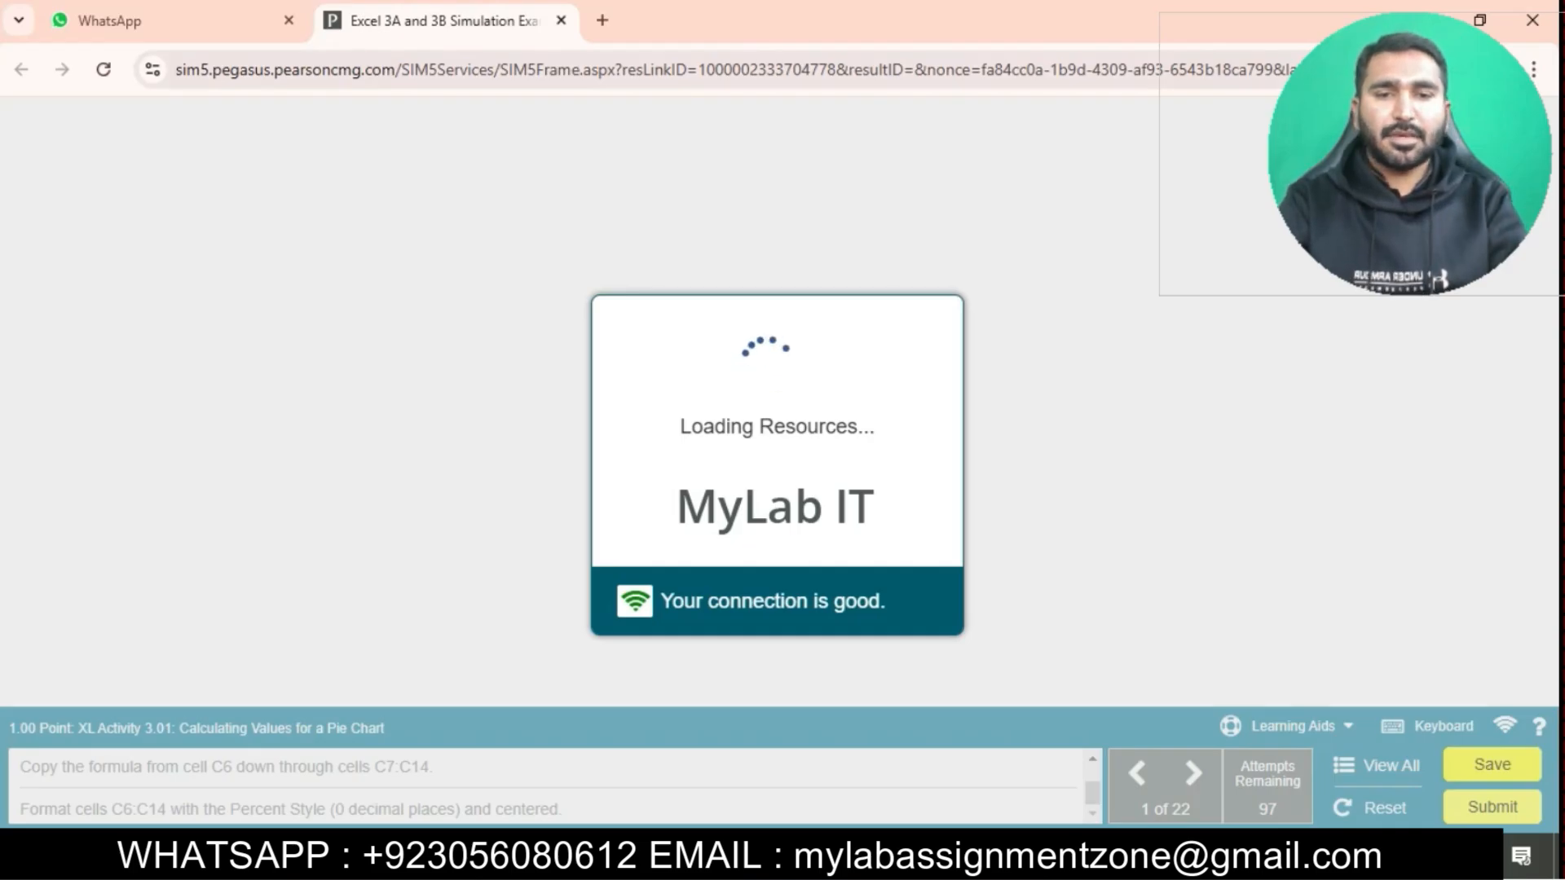
left_click(103, 70)
left_click(876, 216)
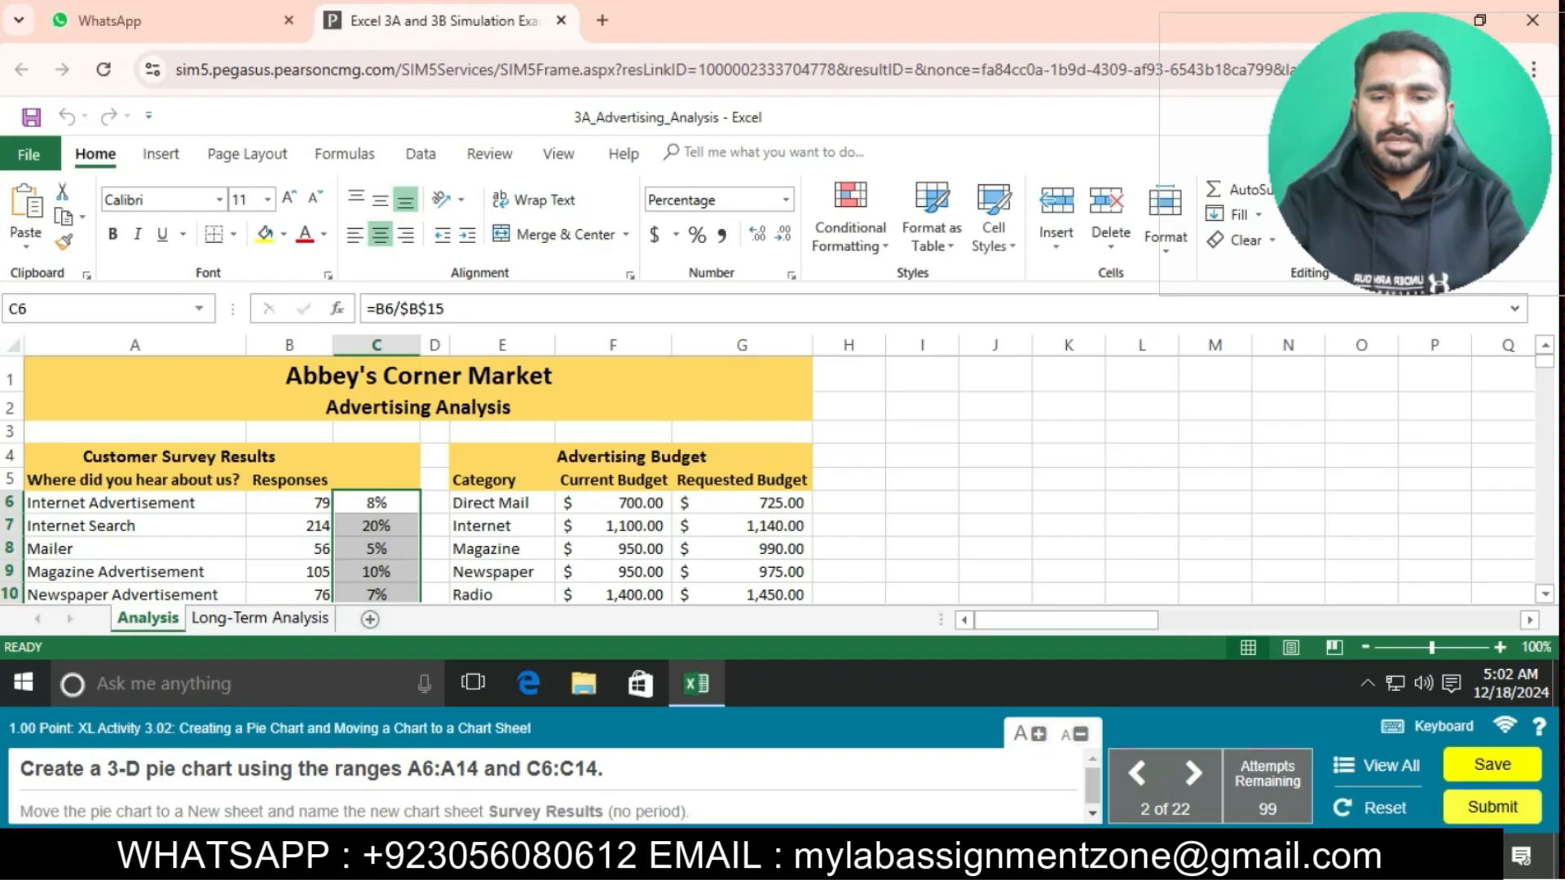
- Create a 3-D pie chart from the ranges A6:A14 and C6:C14 on the Analysis sheet
left_click(134, 503)
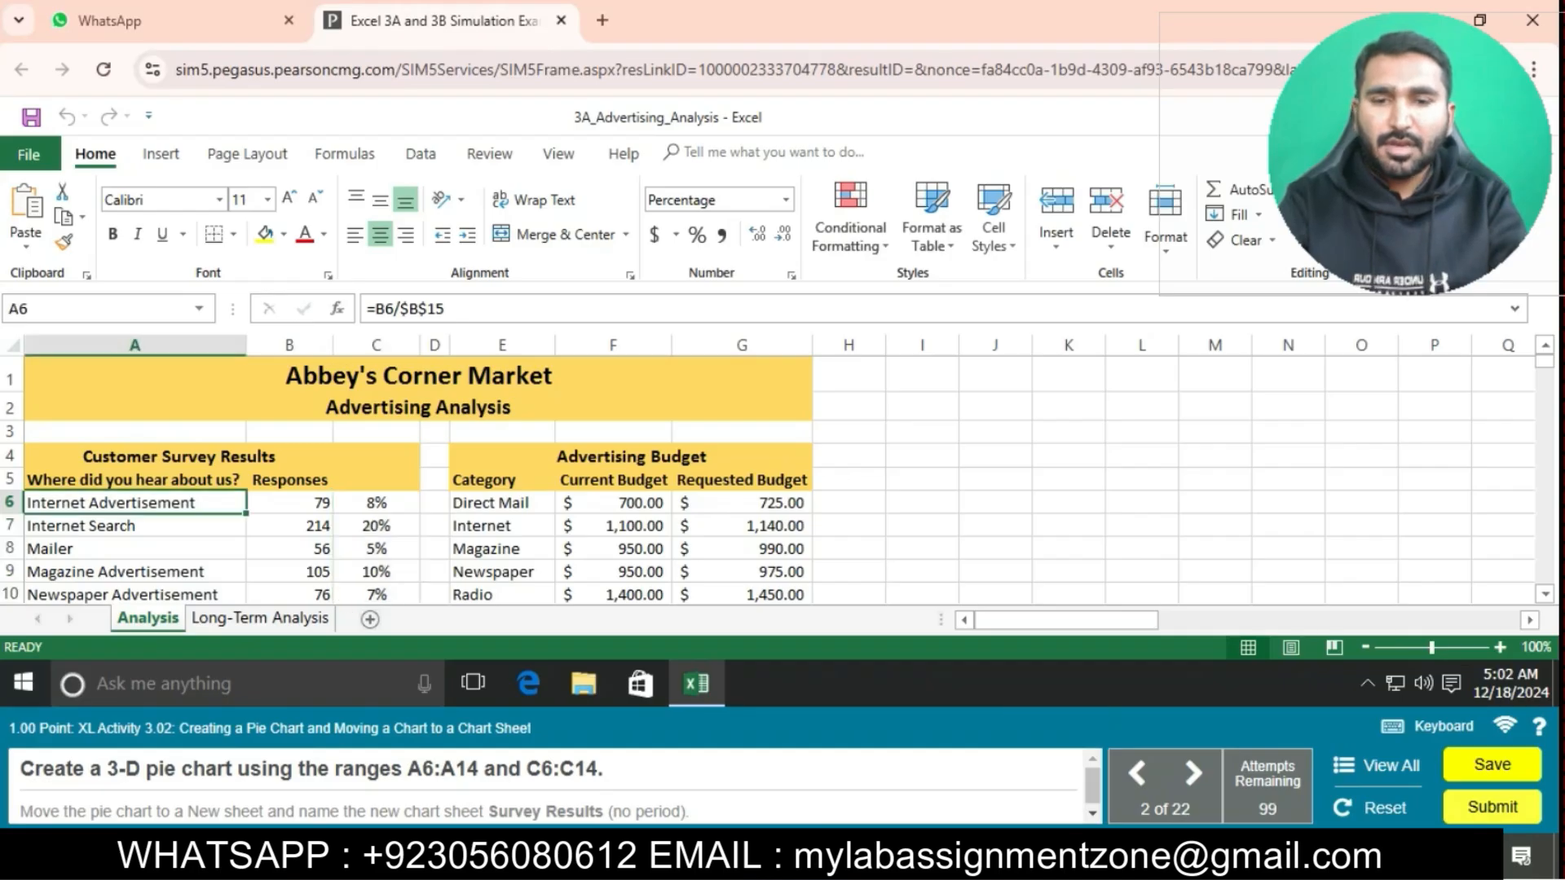
mouse_move(134, 503)
left_mouse_down()
mouse_move(134, 599)
mouse_move(135, 531)
left_mouse_up()
scroll(134, 531, "up", 1)
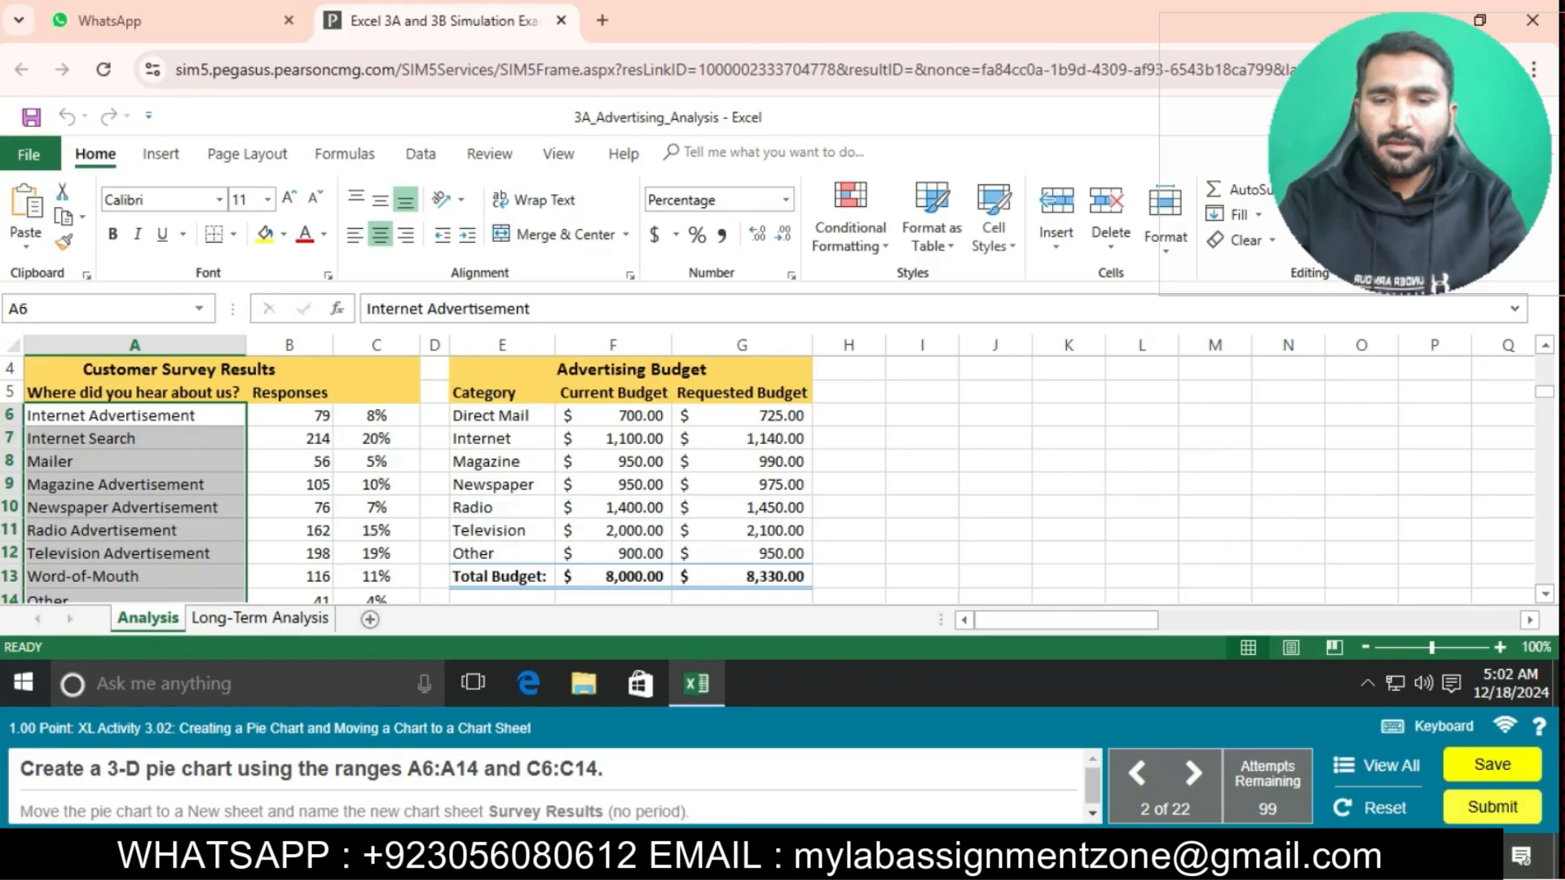
scroll(766, 481, "up", 1)
mouse_move(375, 503)
left_mouse_down()
mouse_move(375, 602)
mouse_move(376, 531)
left_mouse_up()
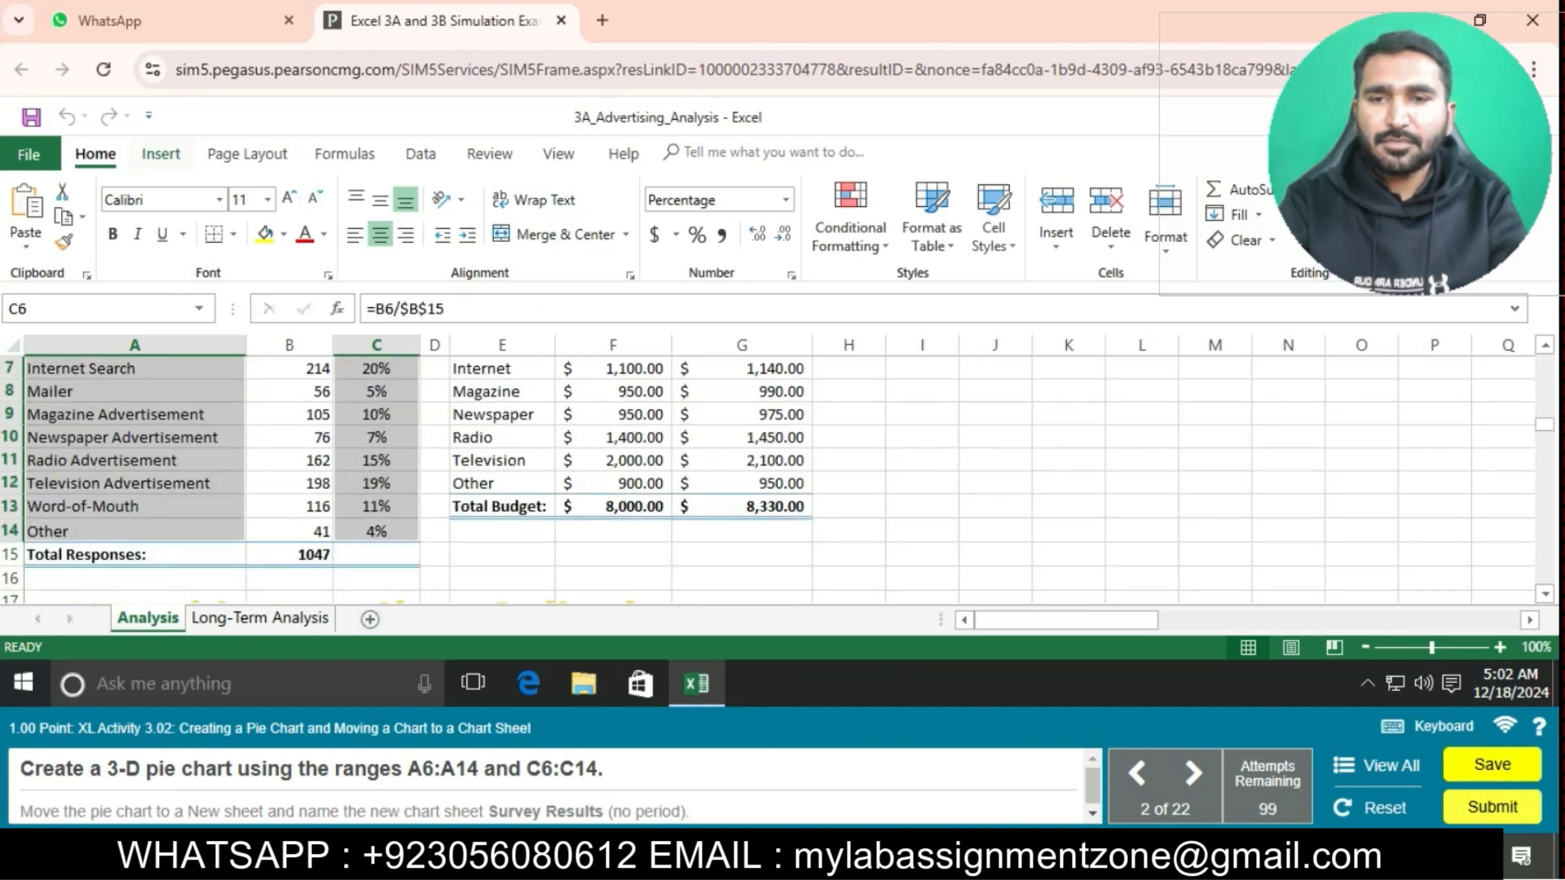
left_click(161, 153)
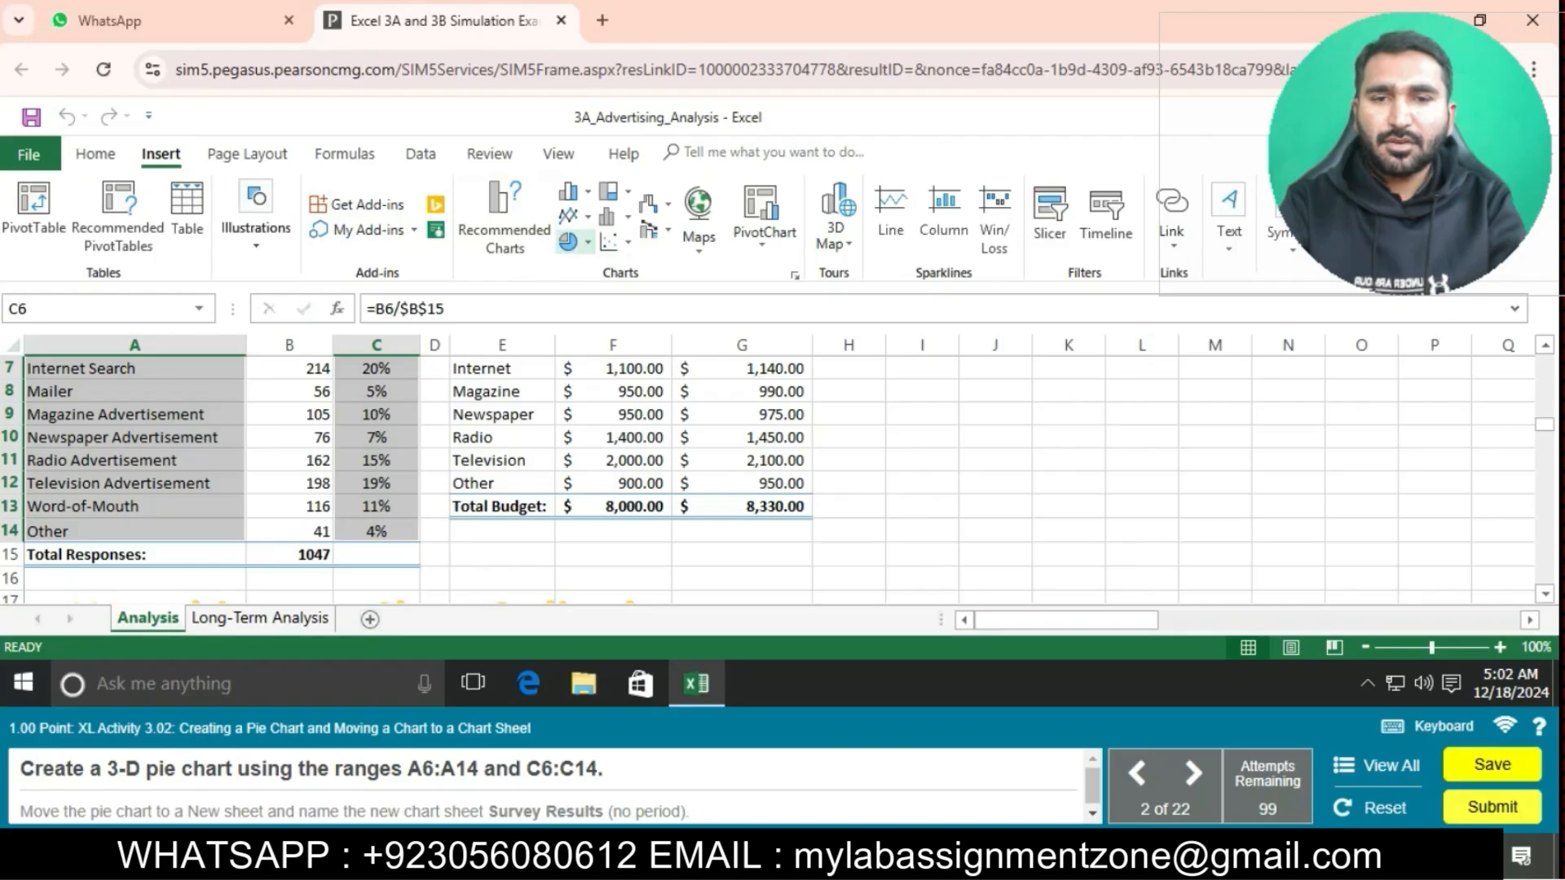
left_click(571, 241)
left_click(592, 403)
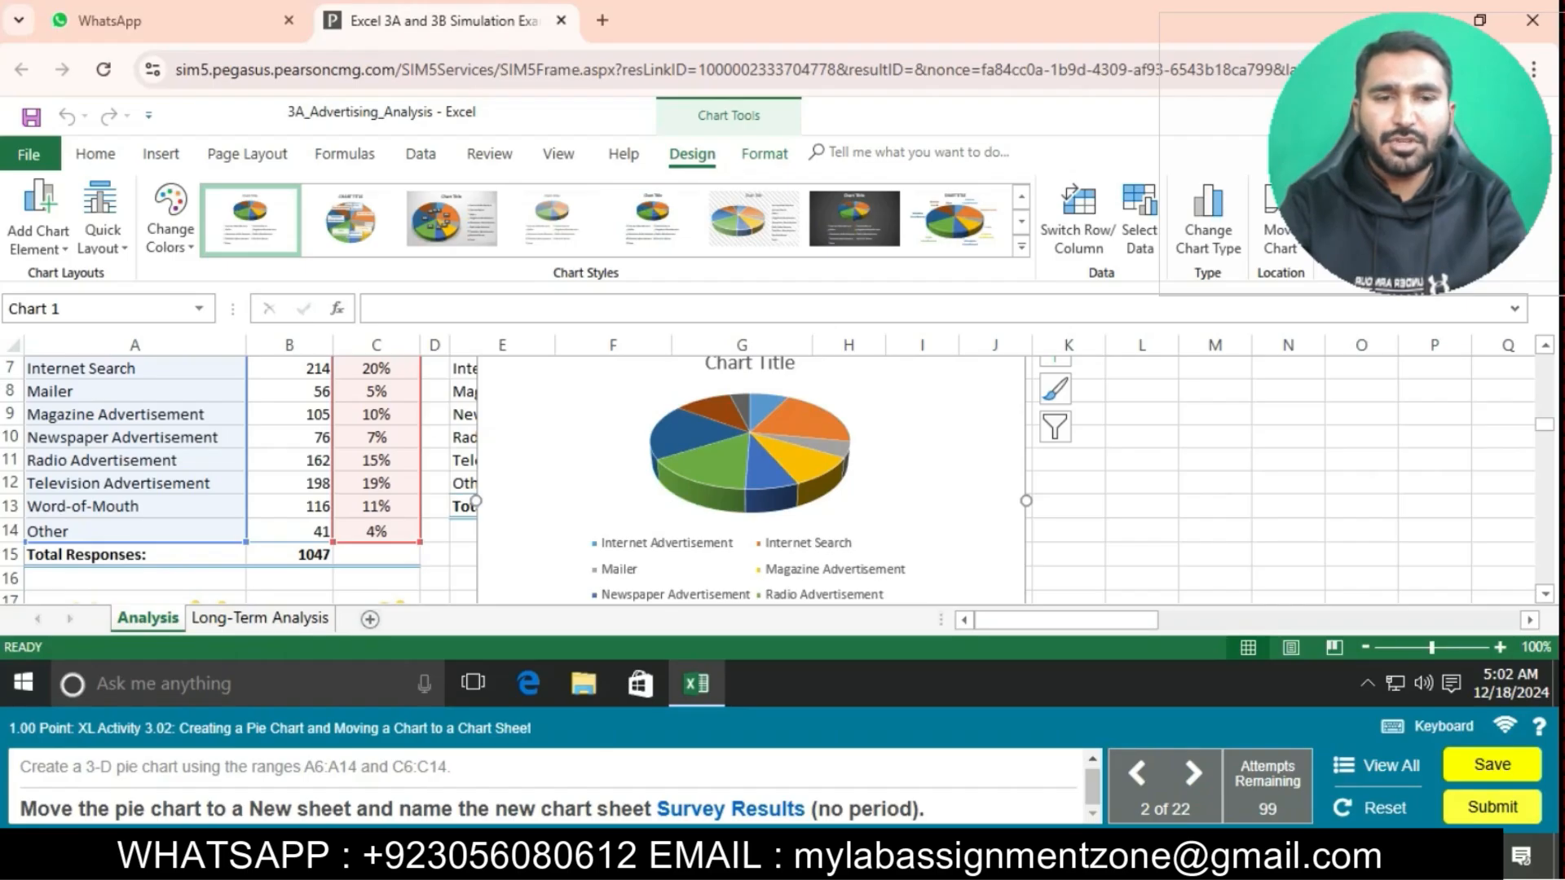
- Move the pie chart to a new chart sheet named Survey Results
left_click(1280, 228)
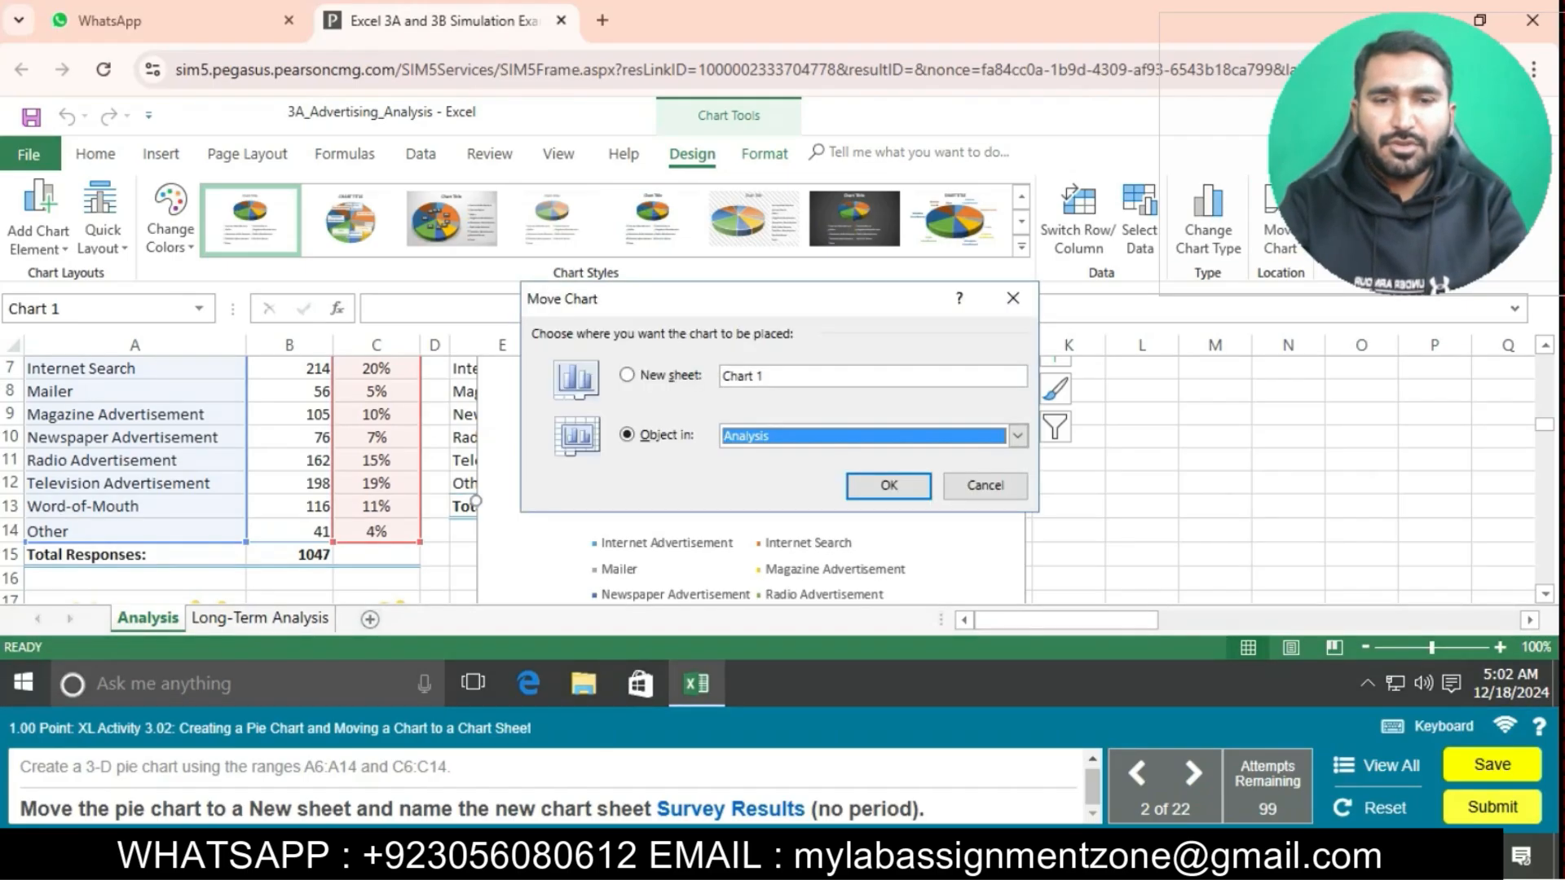
left_click(627, 375)
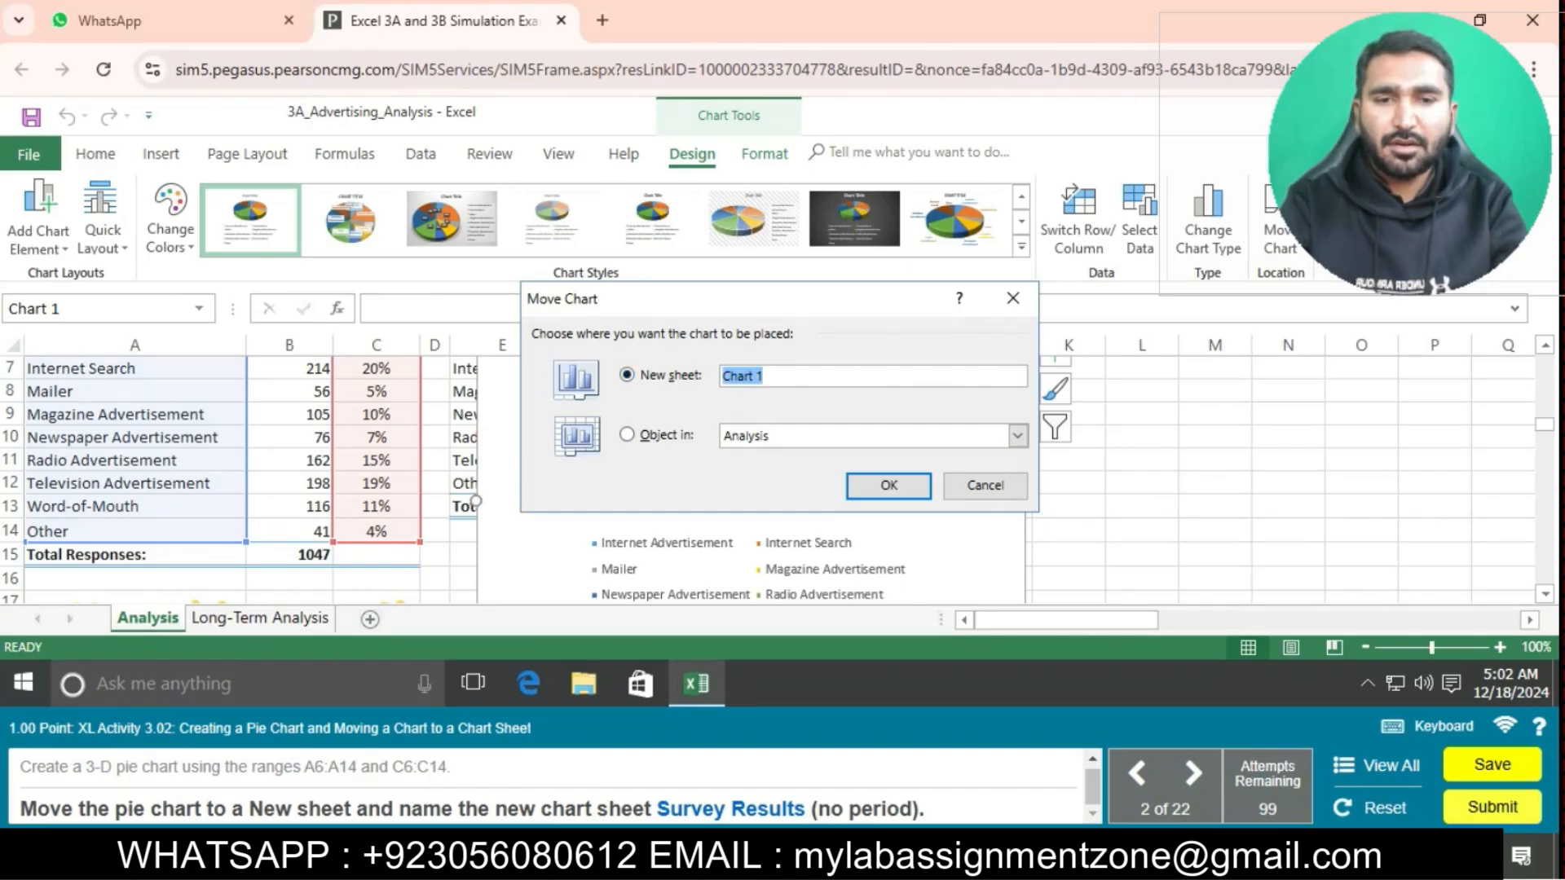
type("S")
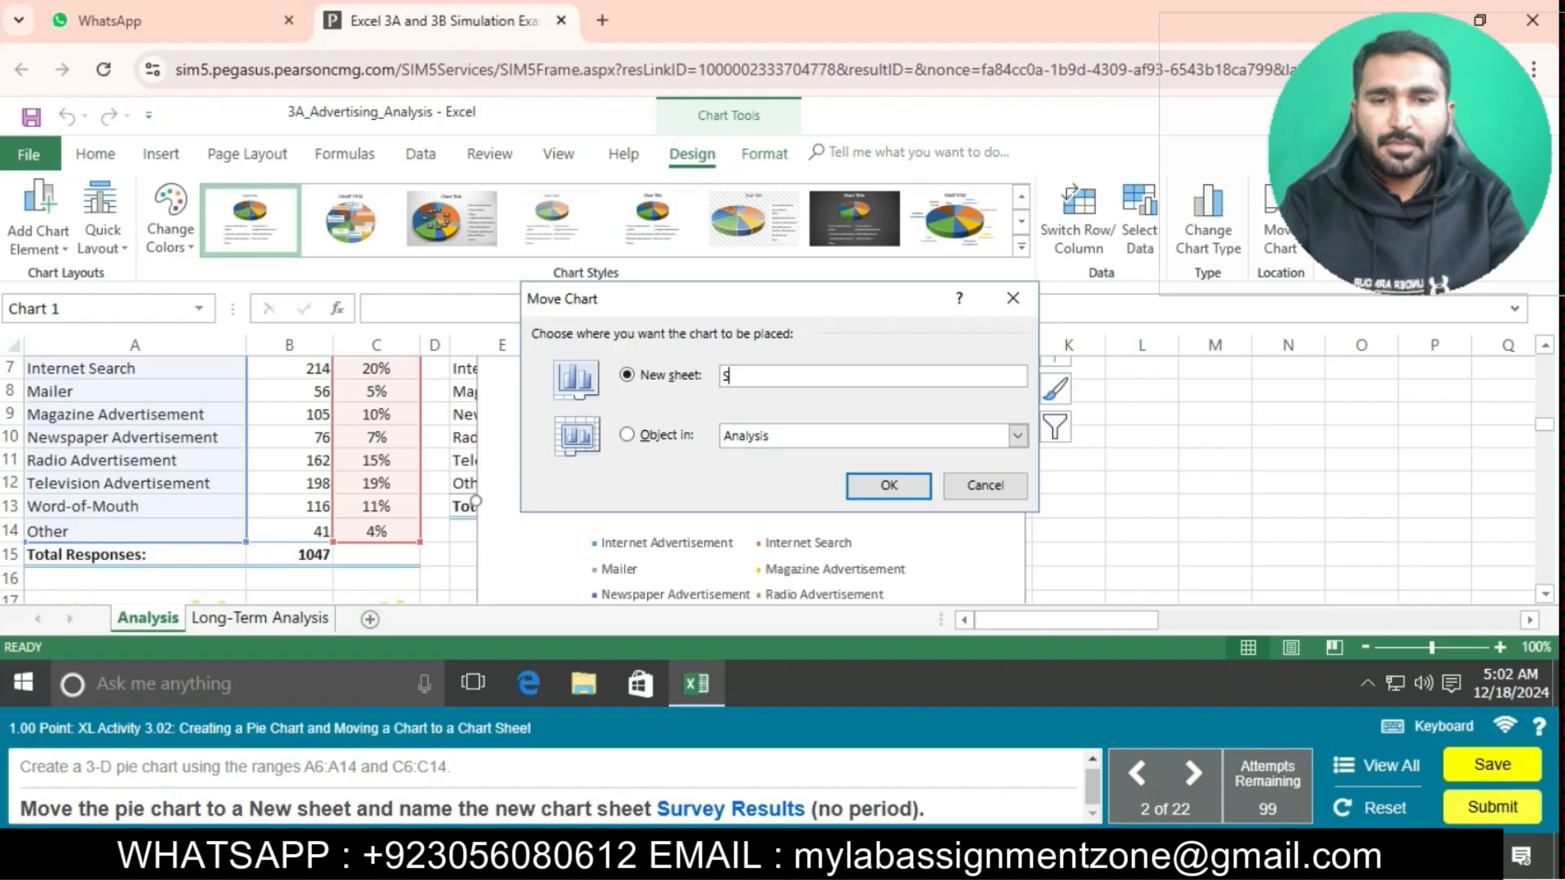
type("urvey Results")
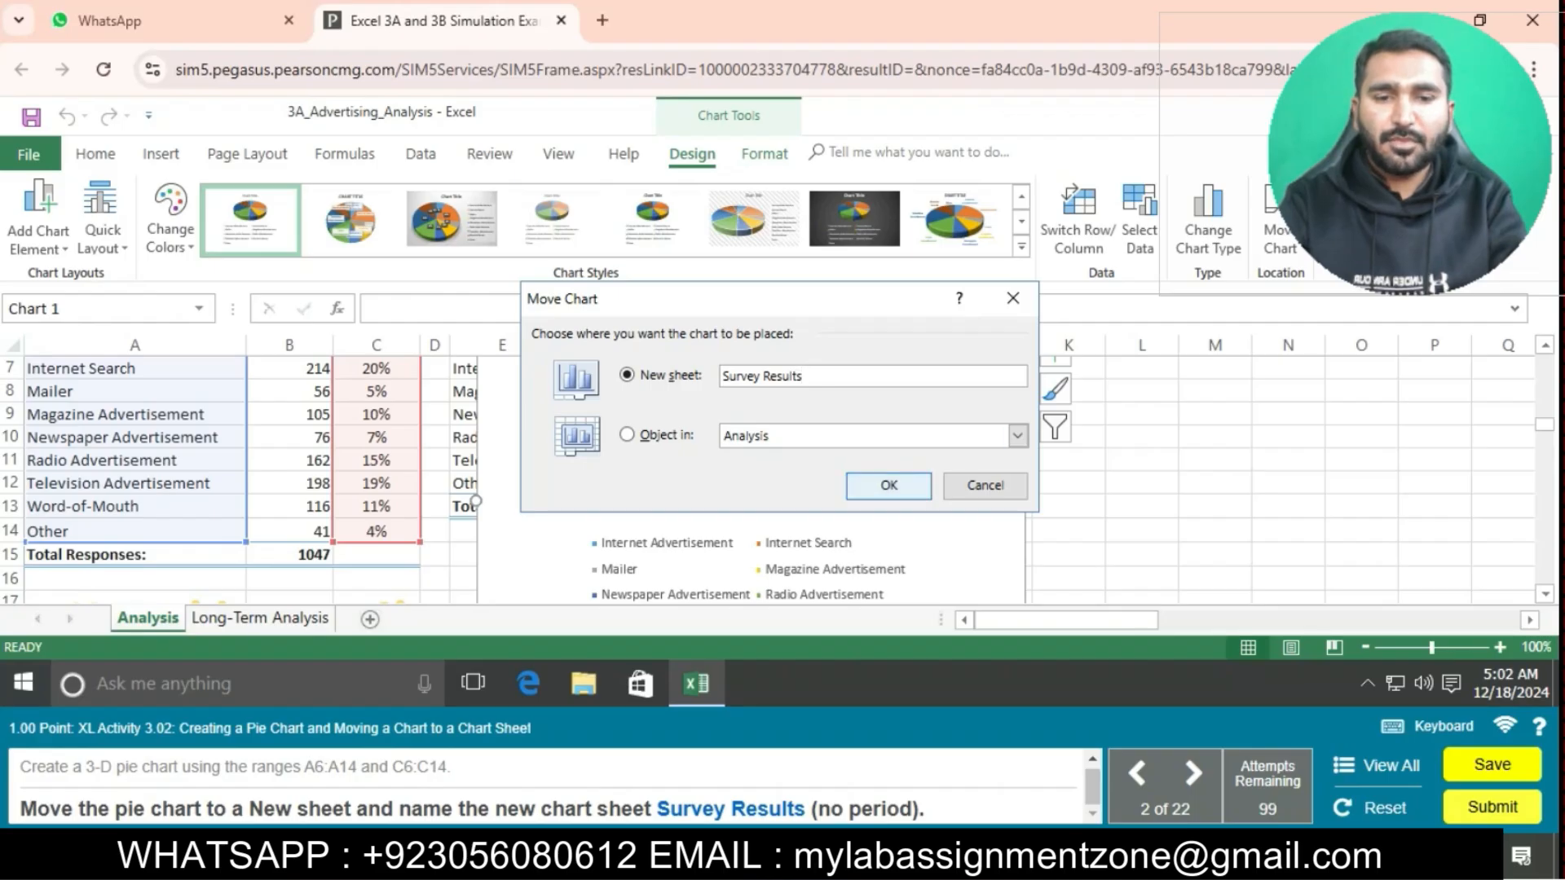
left_click(888, 485)
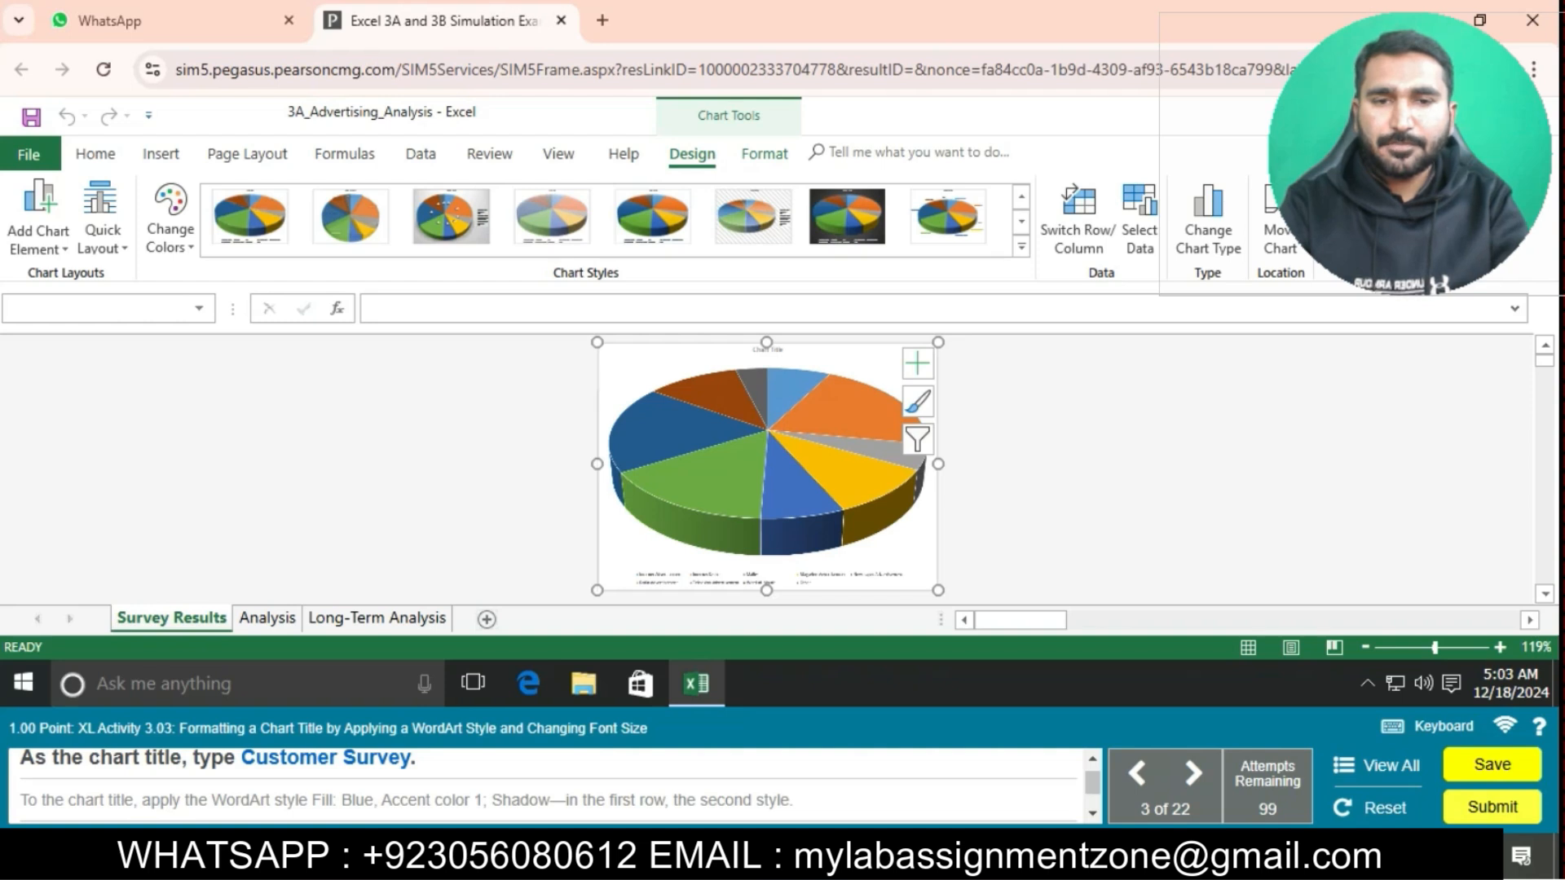
- Replace the pie chart's title text with Customer Survey
left_click(767, 349)
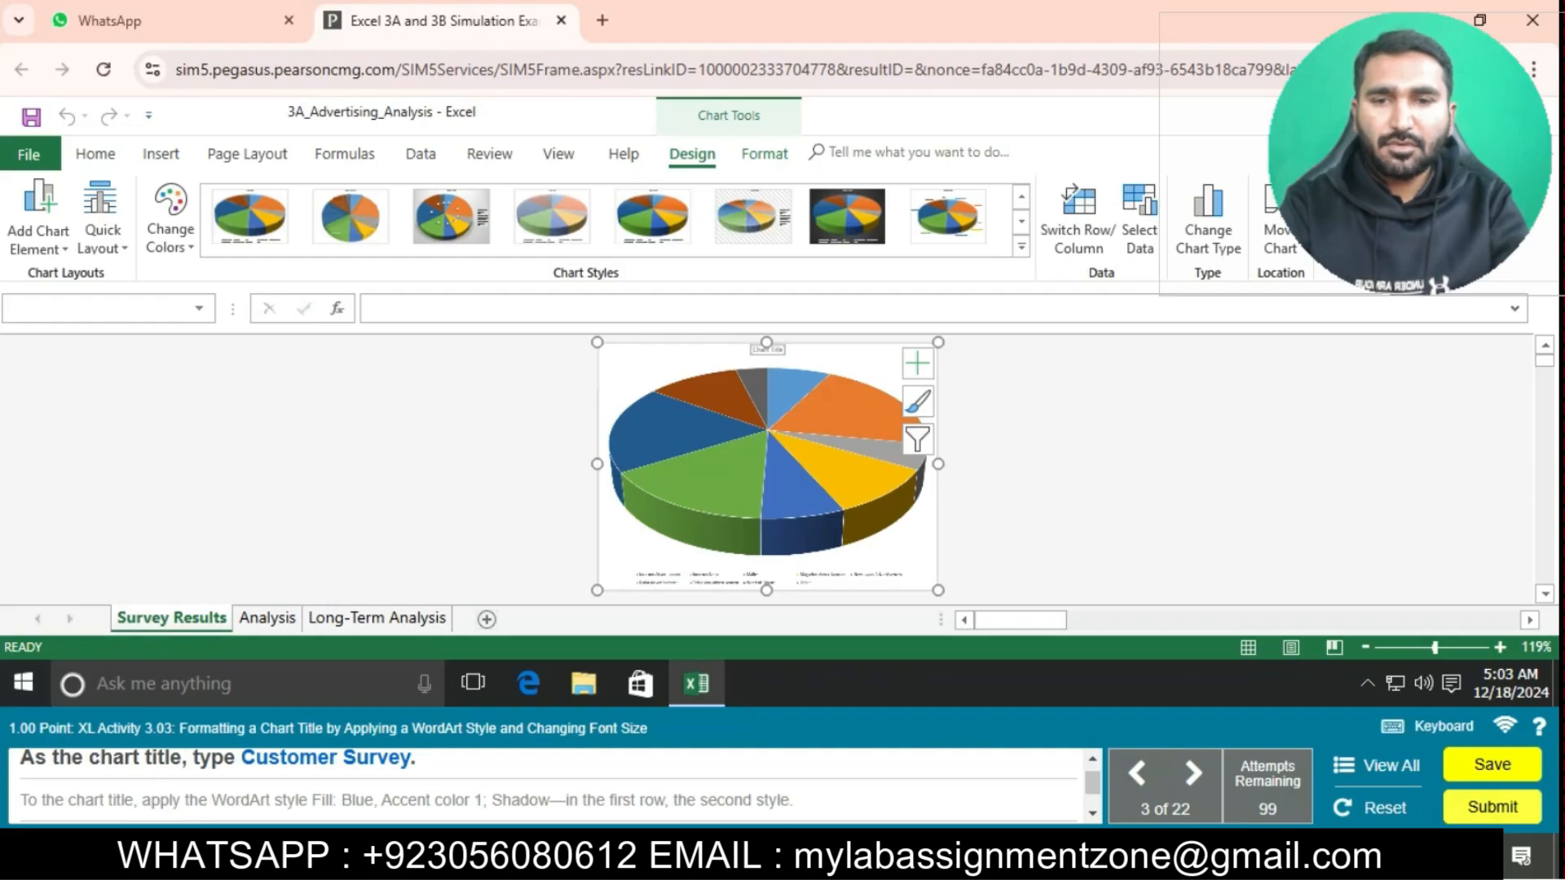
left_click_drag(752, 350, 789, 354)
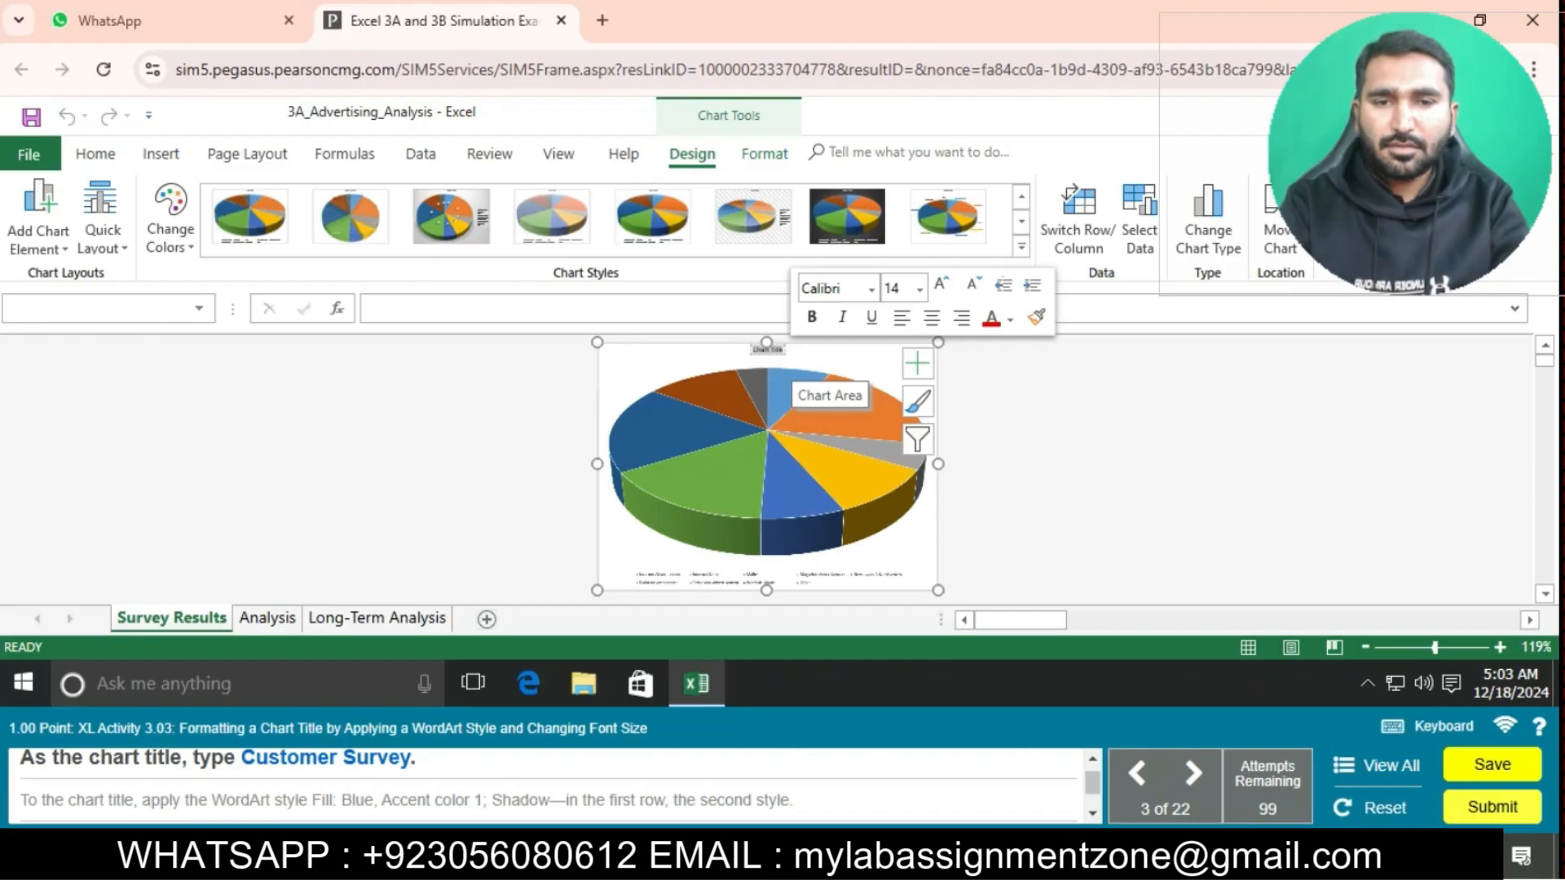
type("C")
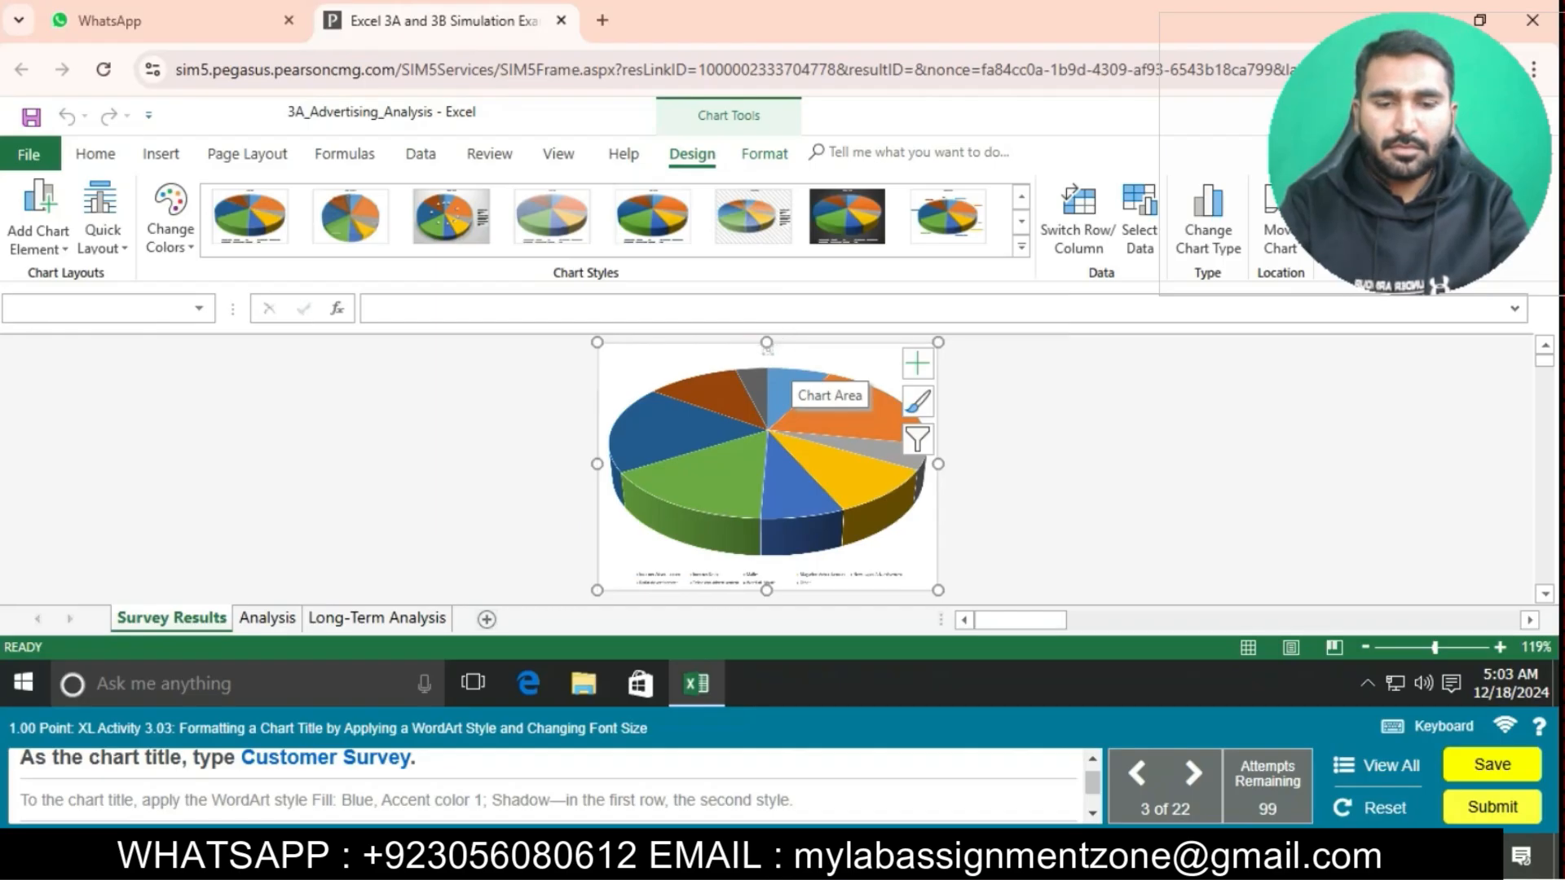
type("ustomer Survey")
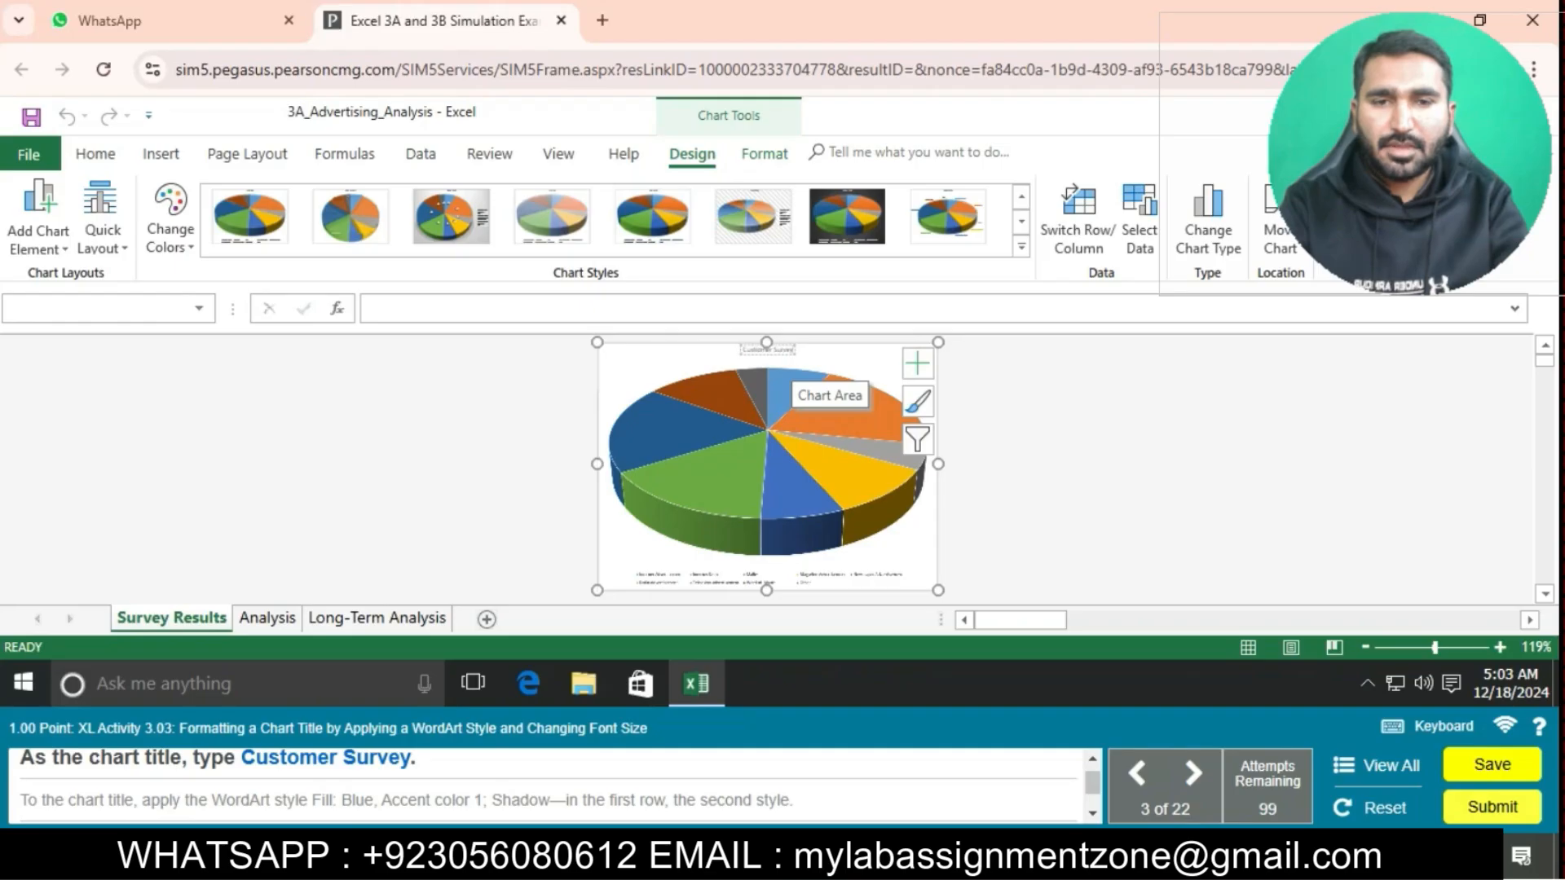
left_click(1051, 432)
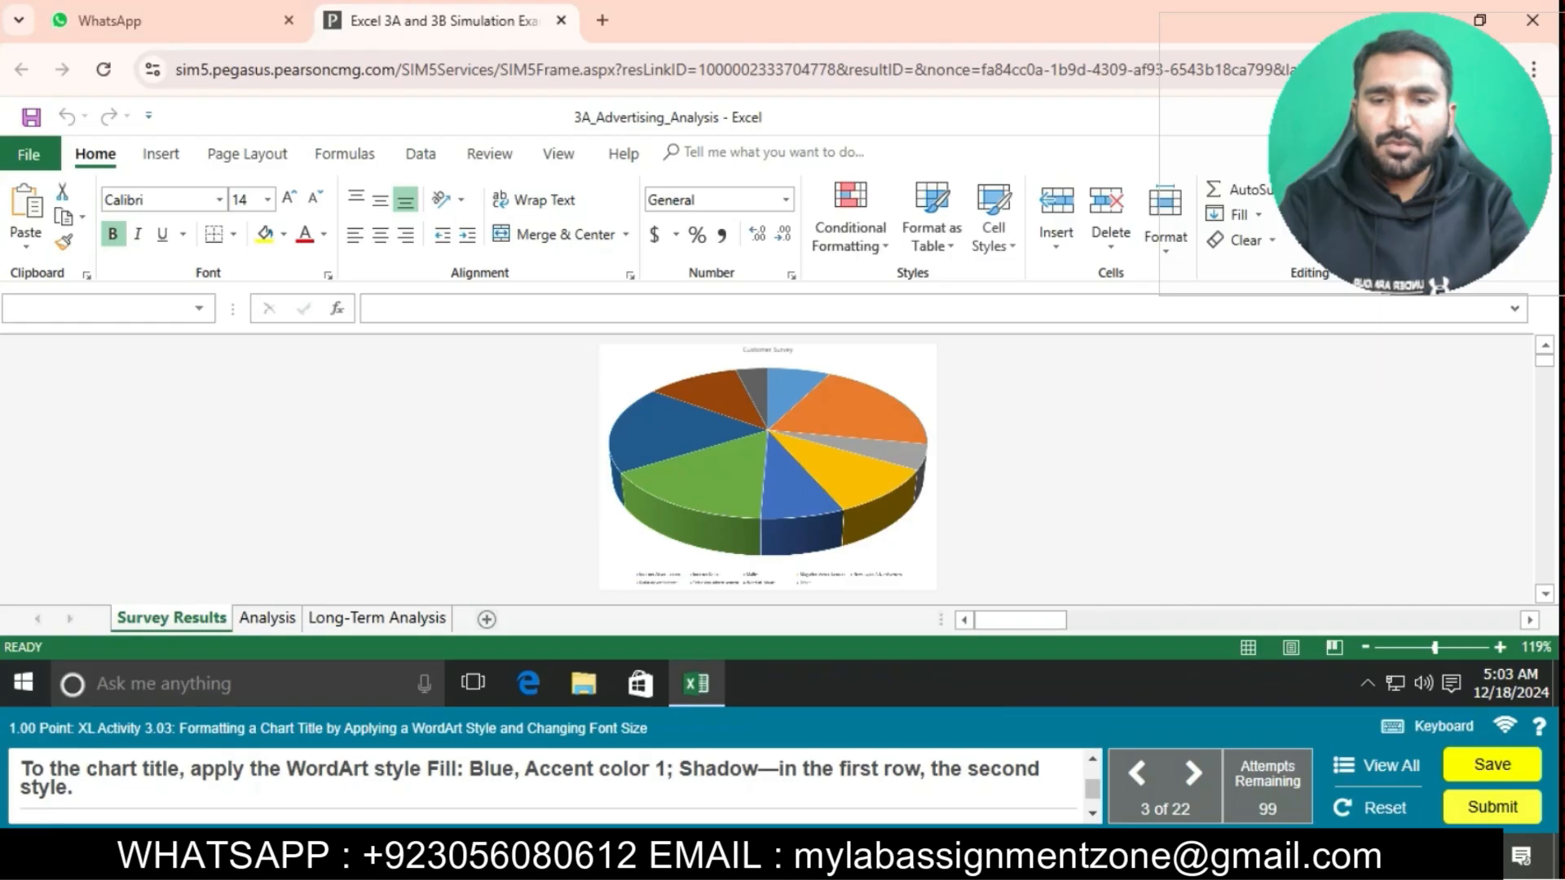
- Apply the WordArt style Fill: Blue, Accent color 1; Shadow to the Customer Survey chart title
left_click(767, 350)
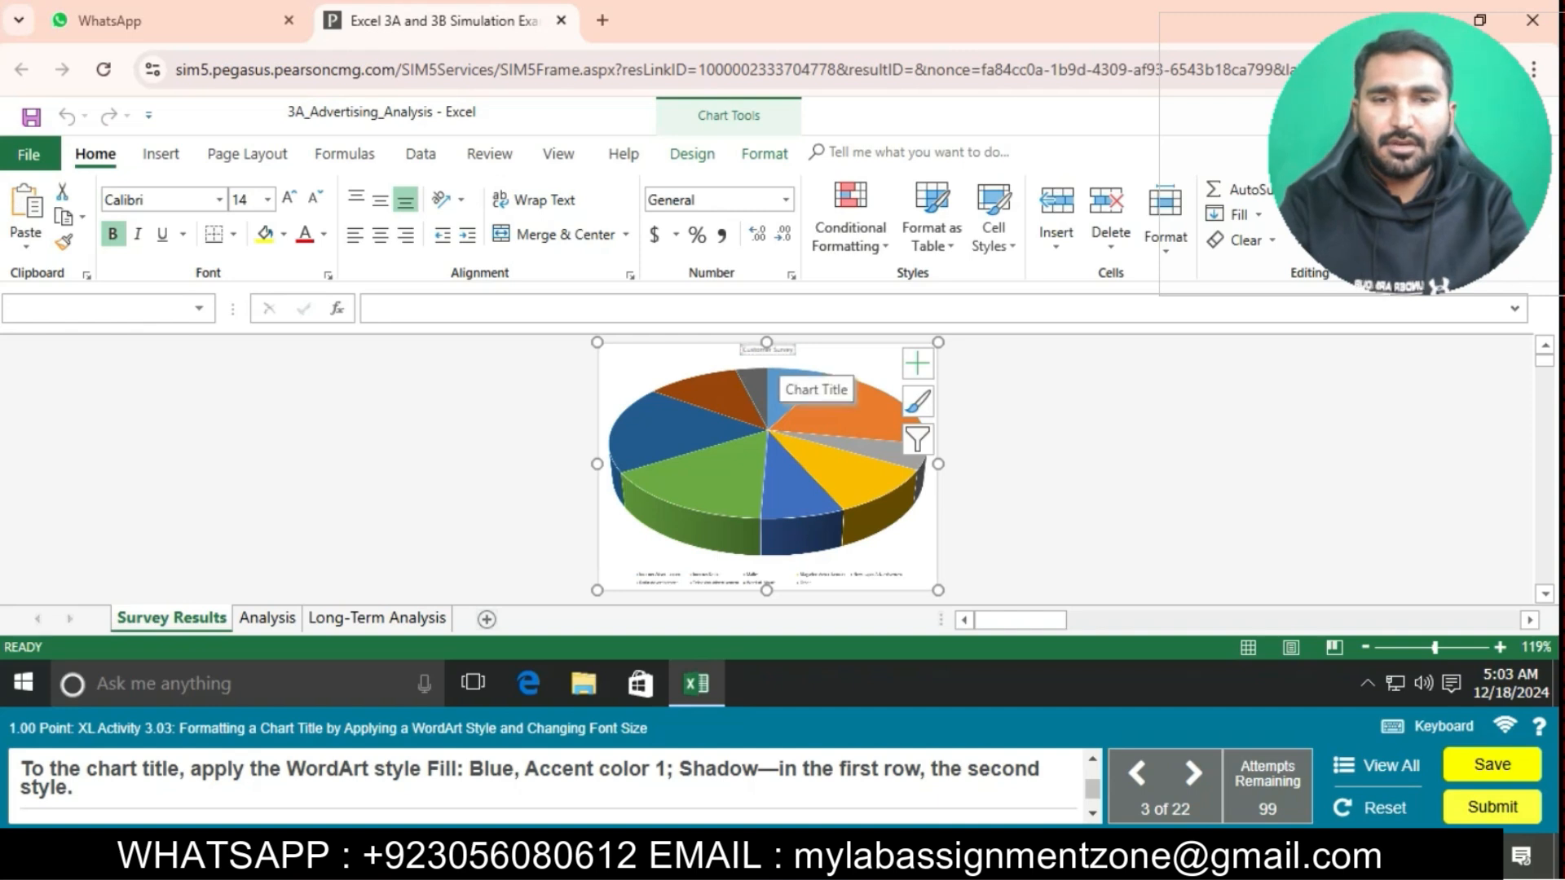
triple_click(767, 350)
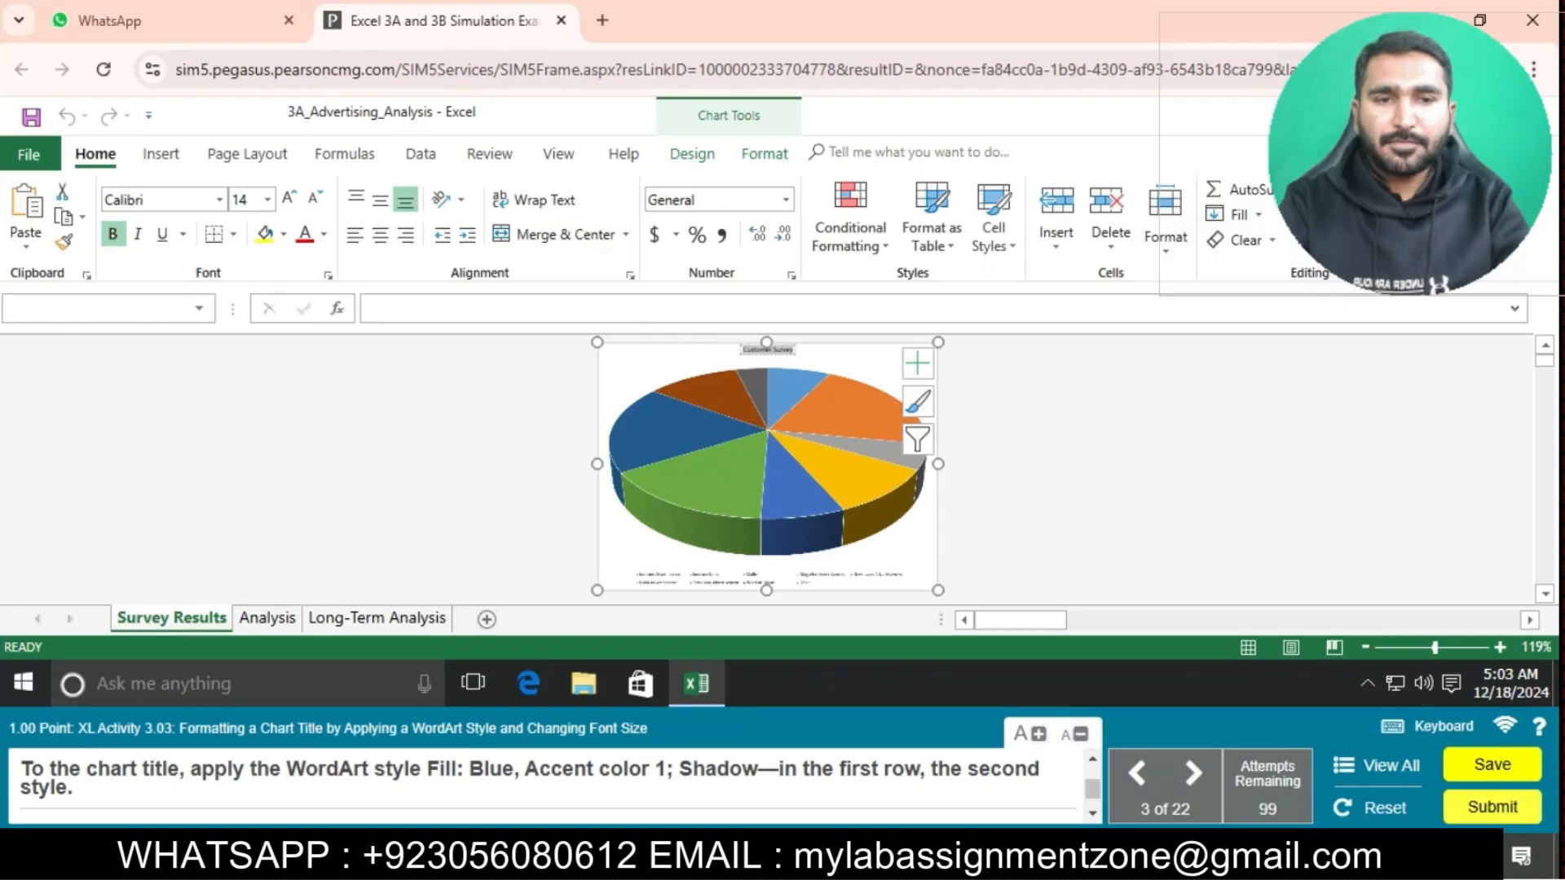
left_click(754, 153)
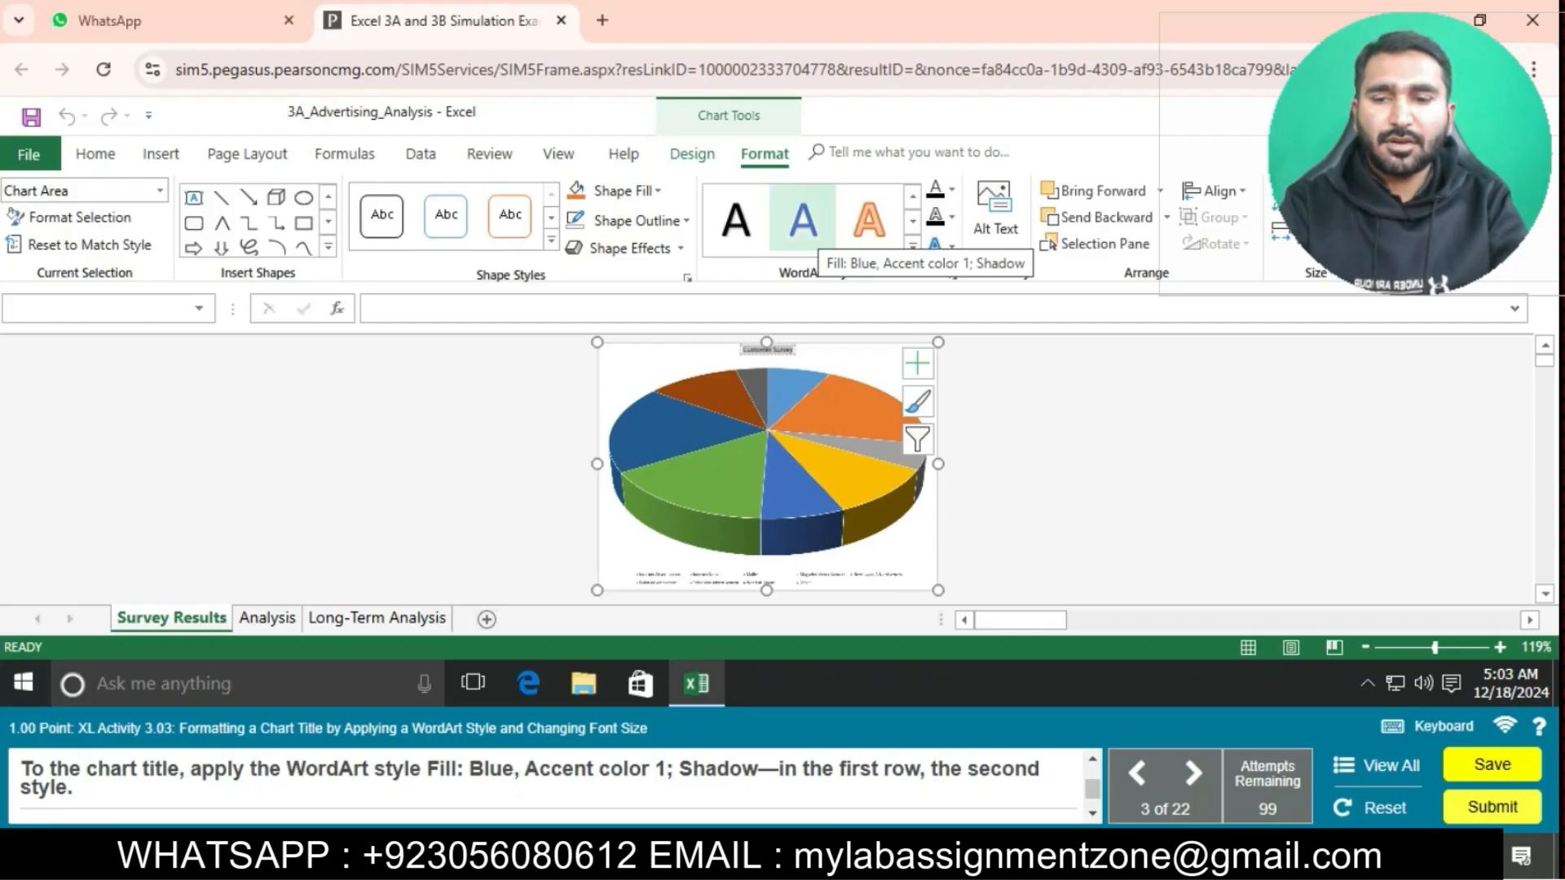
left_click(803, 222)
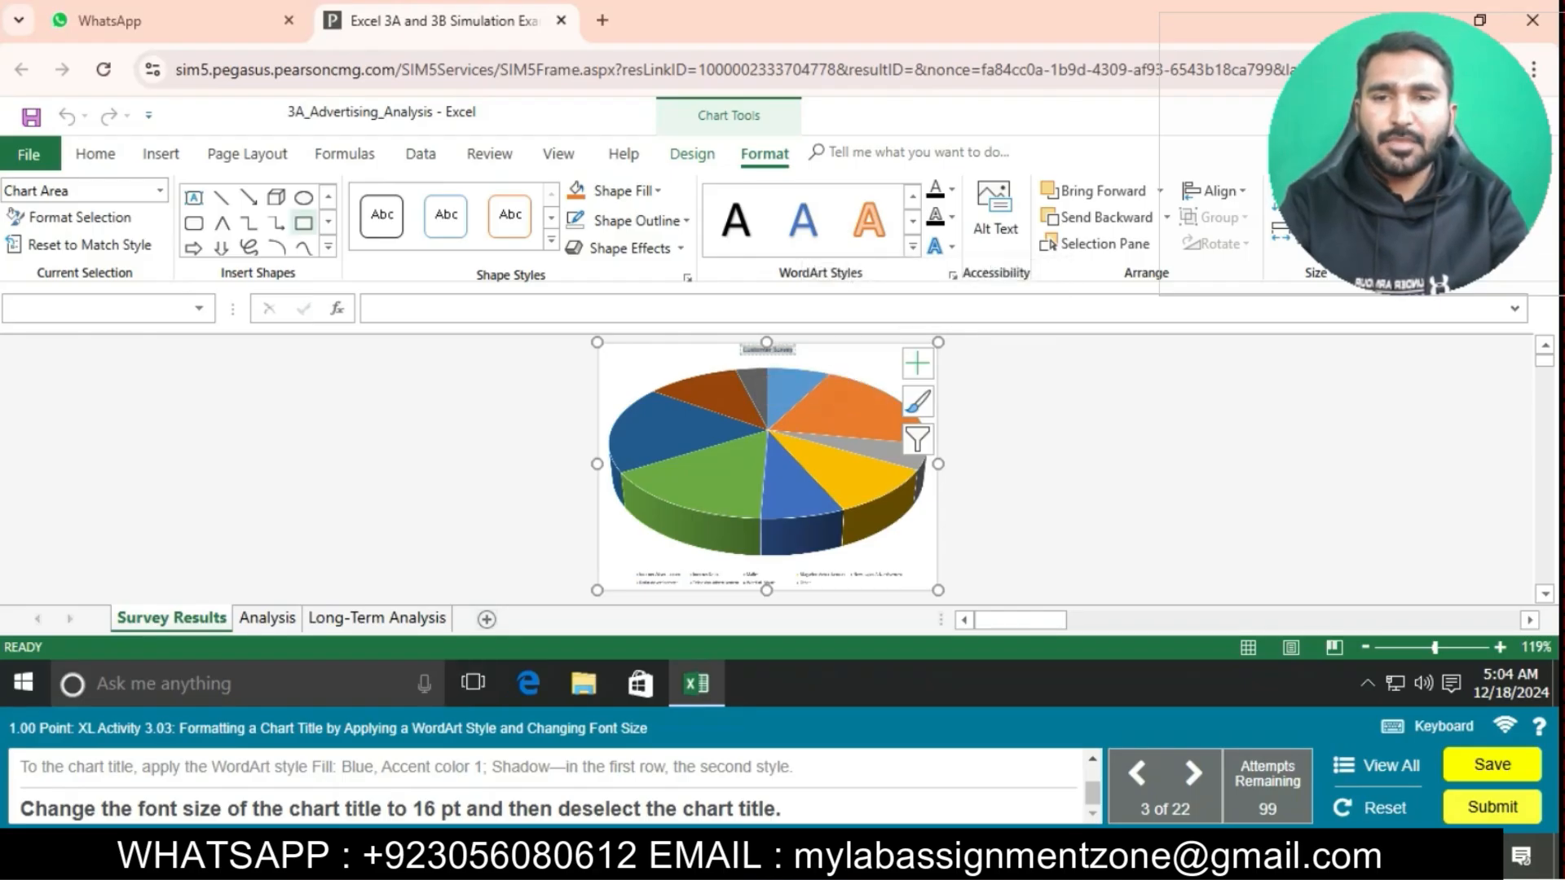
- Set the chart title's font size to 16 pt and deselect the title
left_click(96, 154)
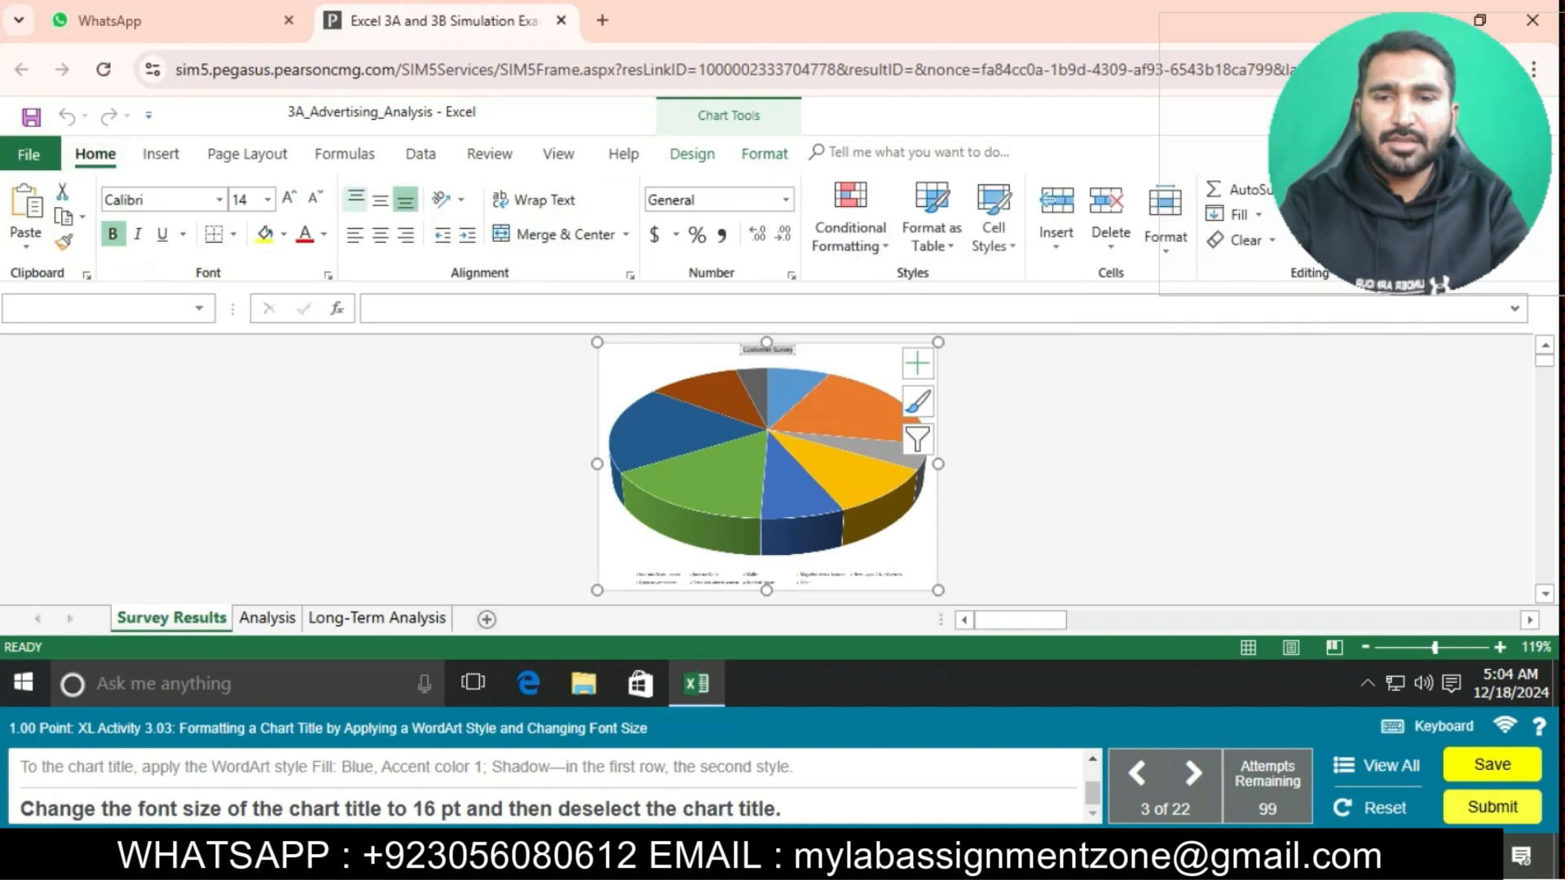
left_click(267, 199)
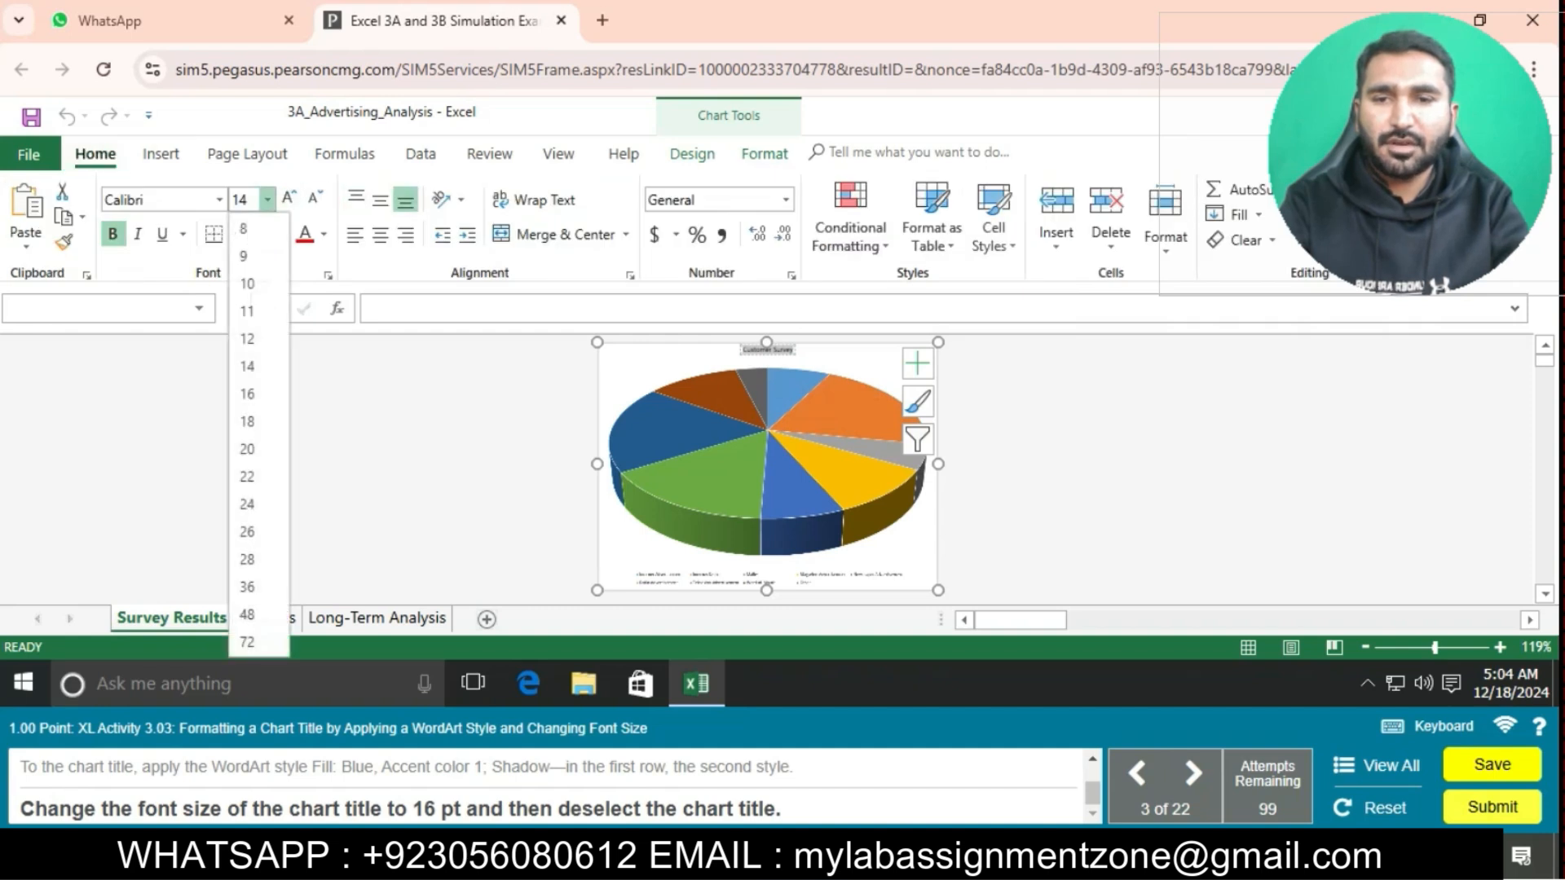
left_click(259, 393)
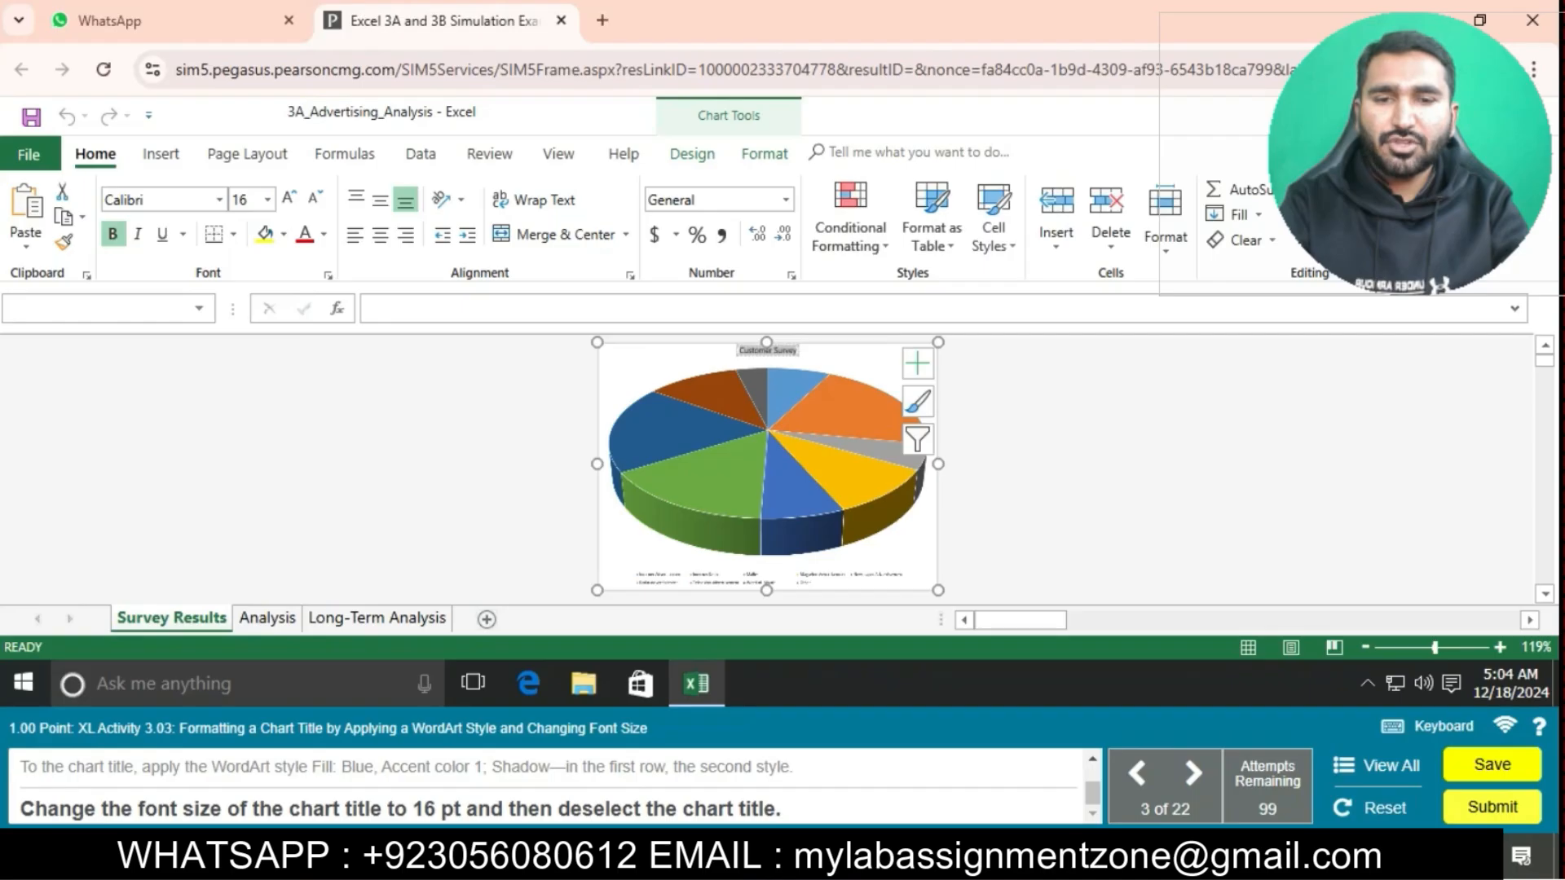
left_click(391, 464)
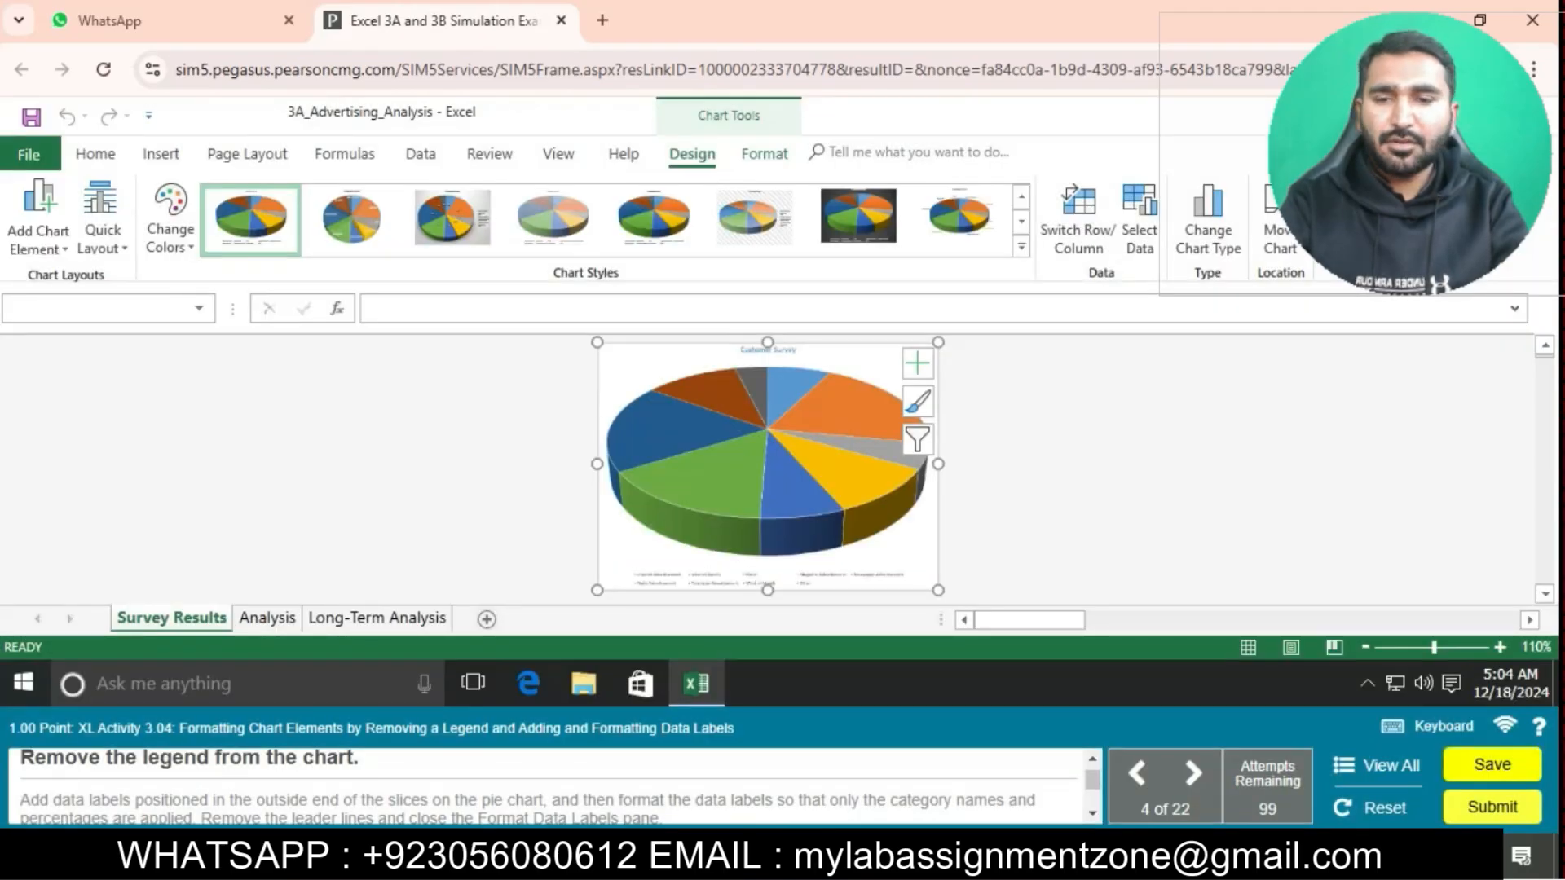
- Remove the legend from the pie chart and add data labels at the outside end of the slices
left_click(917, 363)
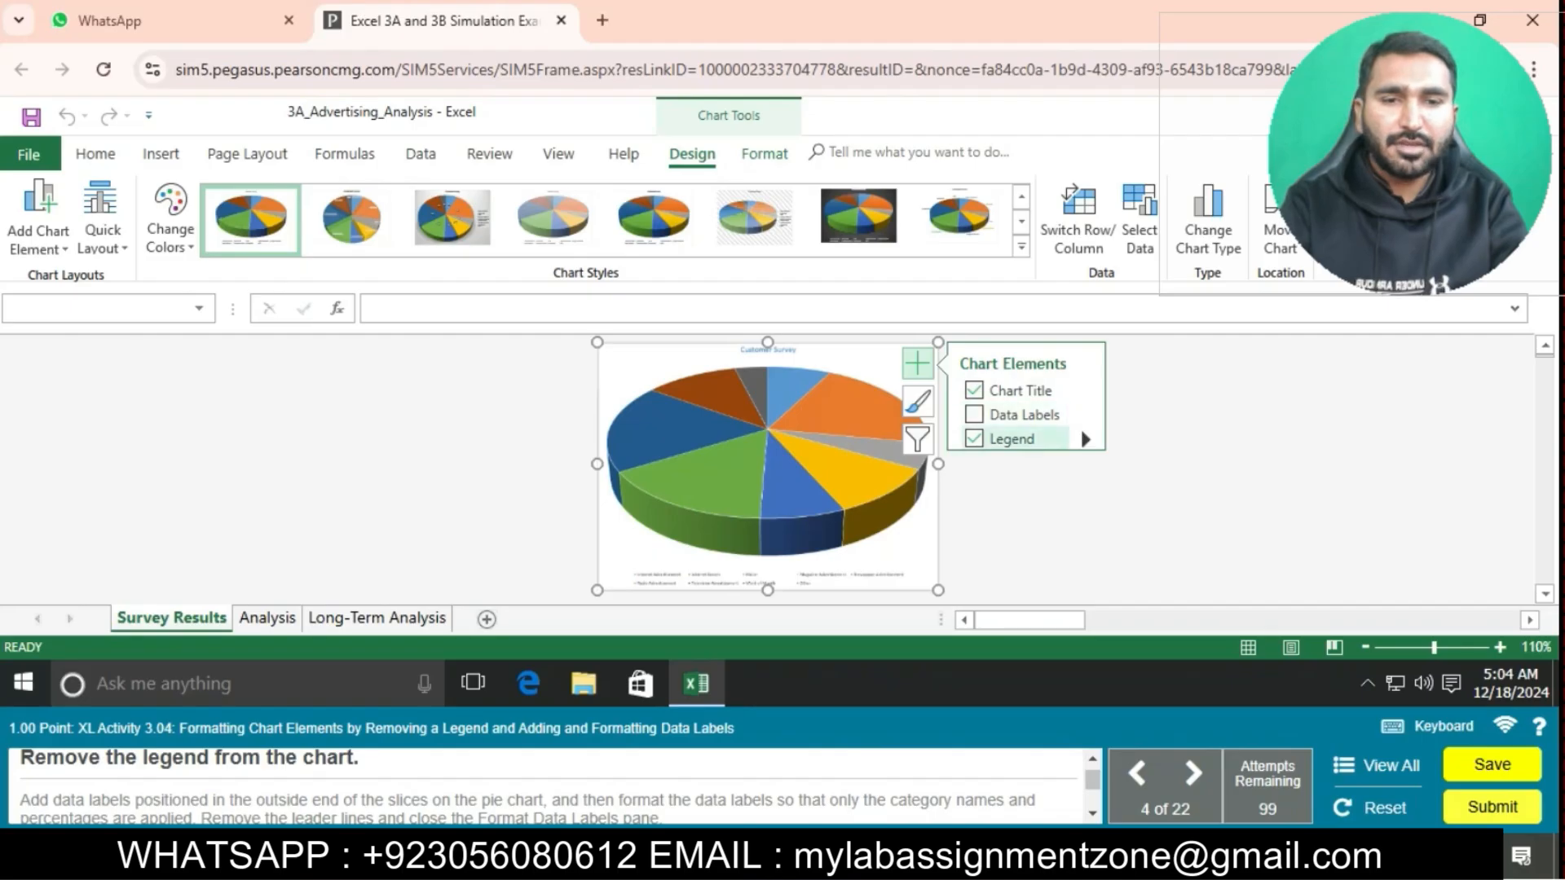
left_click(974, 439)
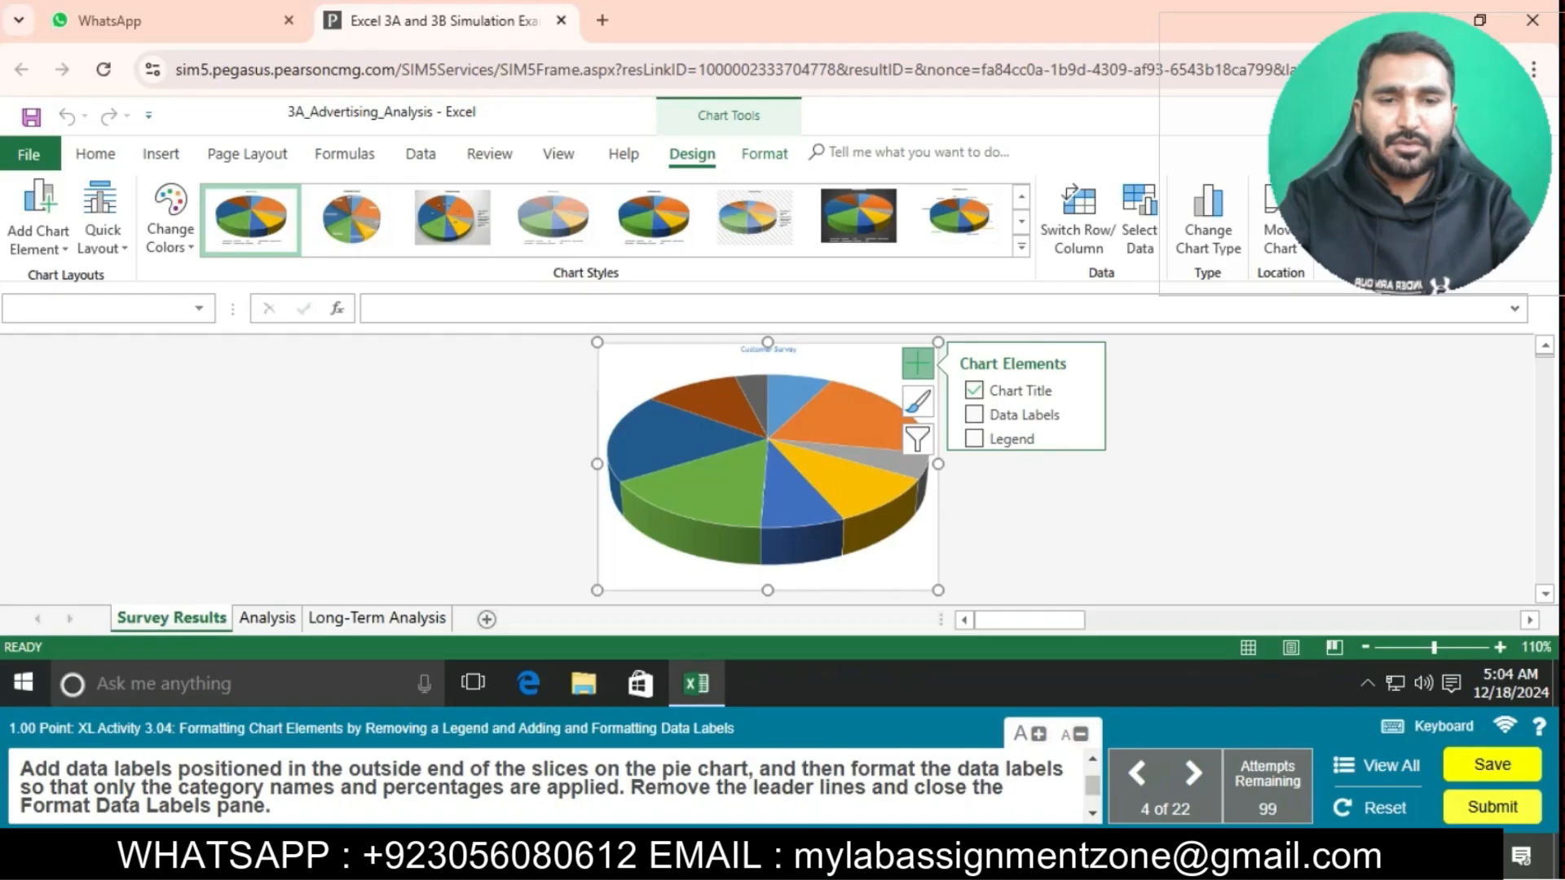
left_click(1086, 416)
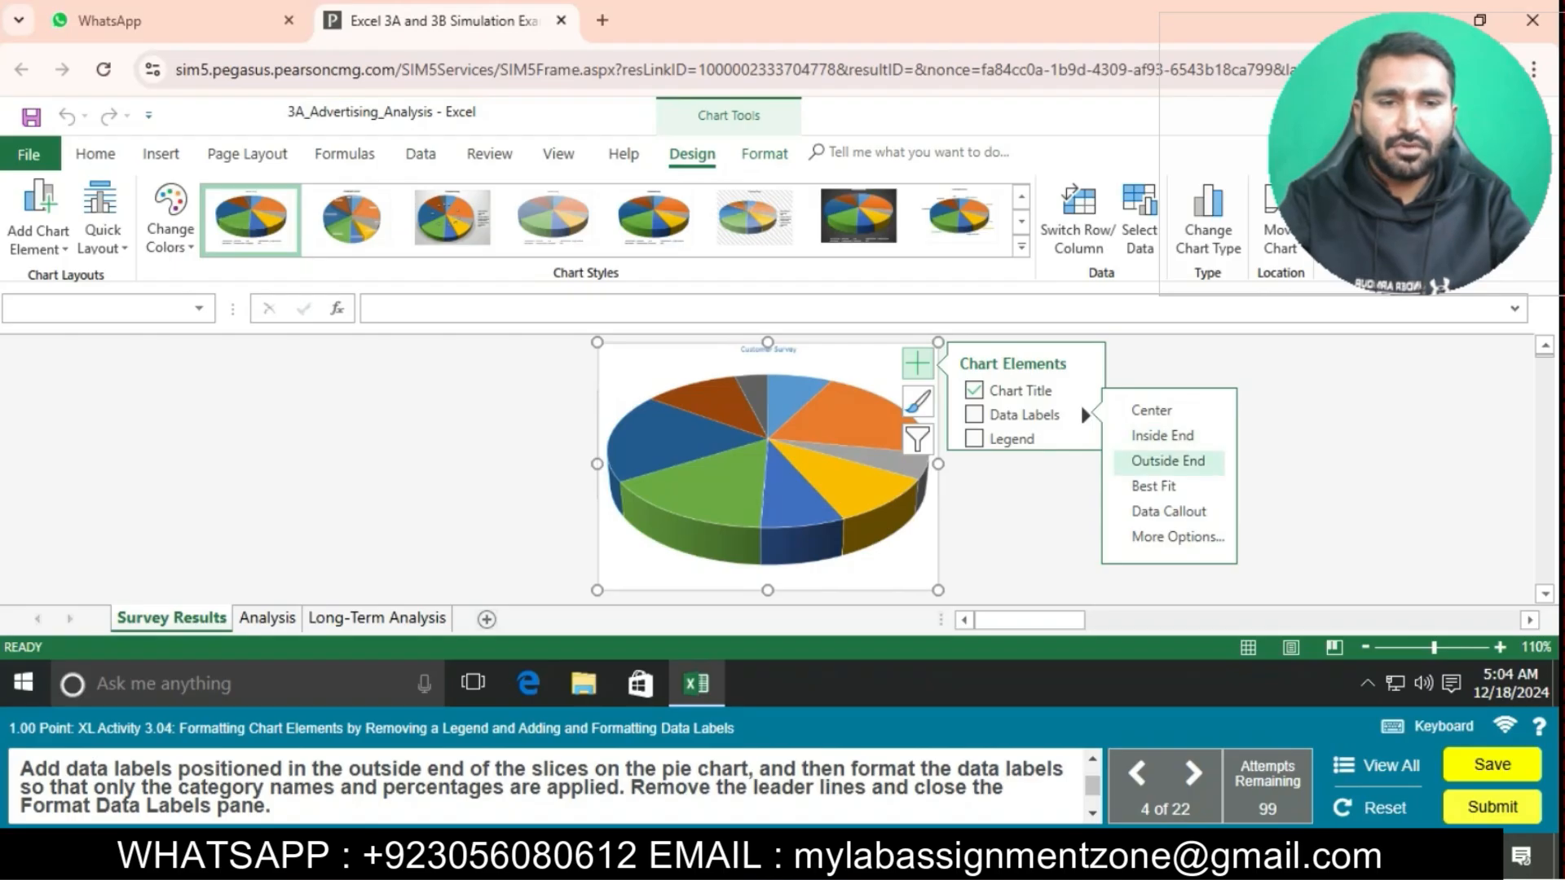
left_click(1167, 460)
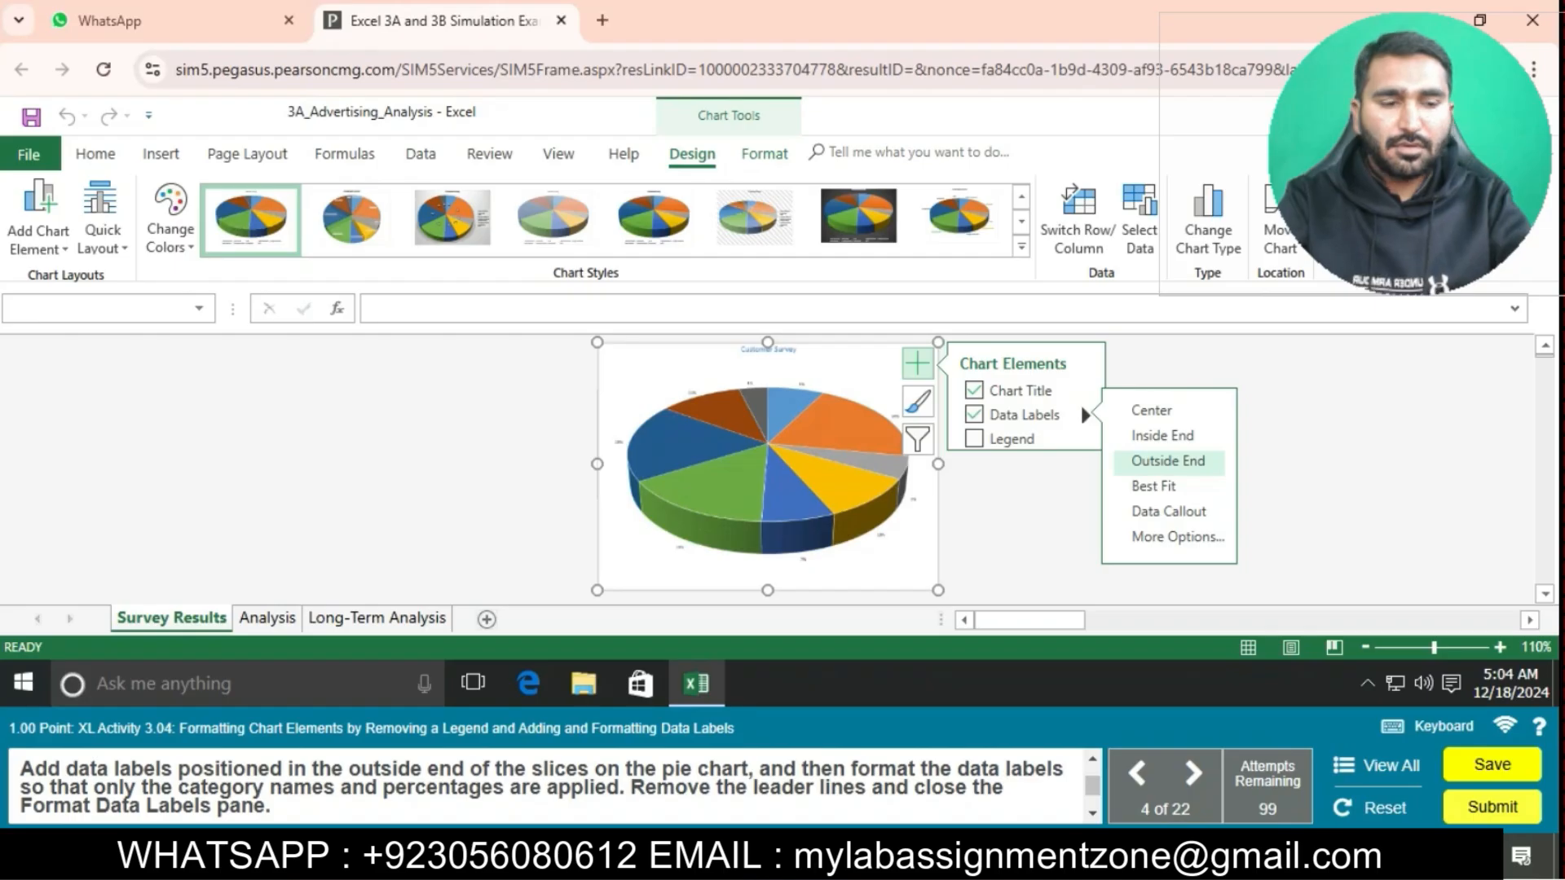
- Format the data labels to contain only the category name and percentage, without values or leader lines
left_click(1178, 536)
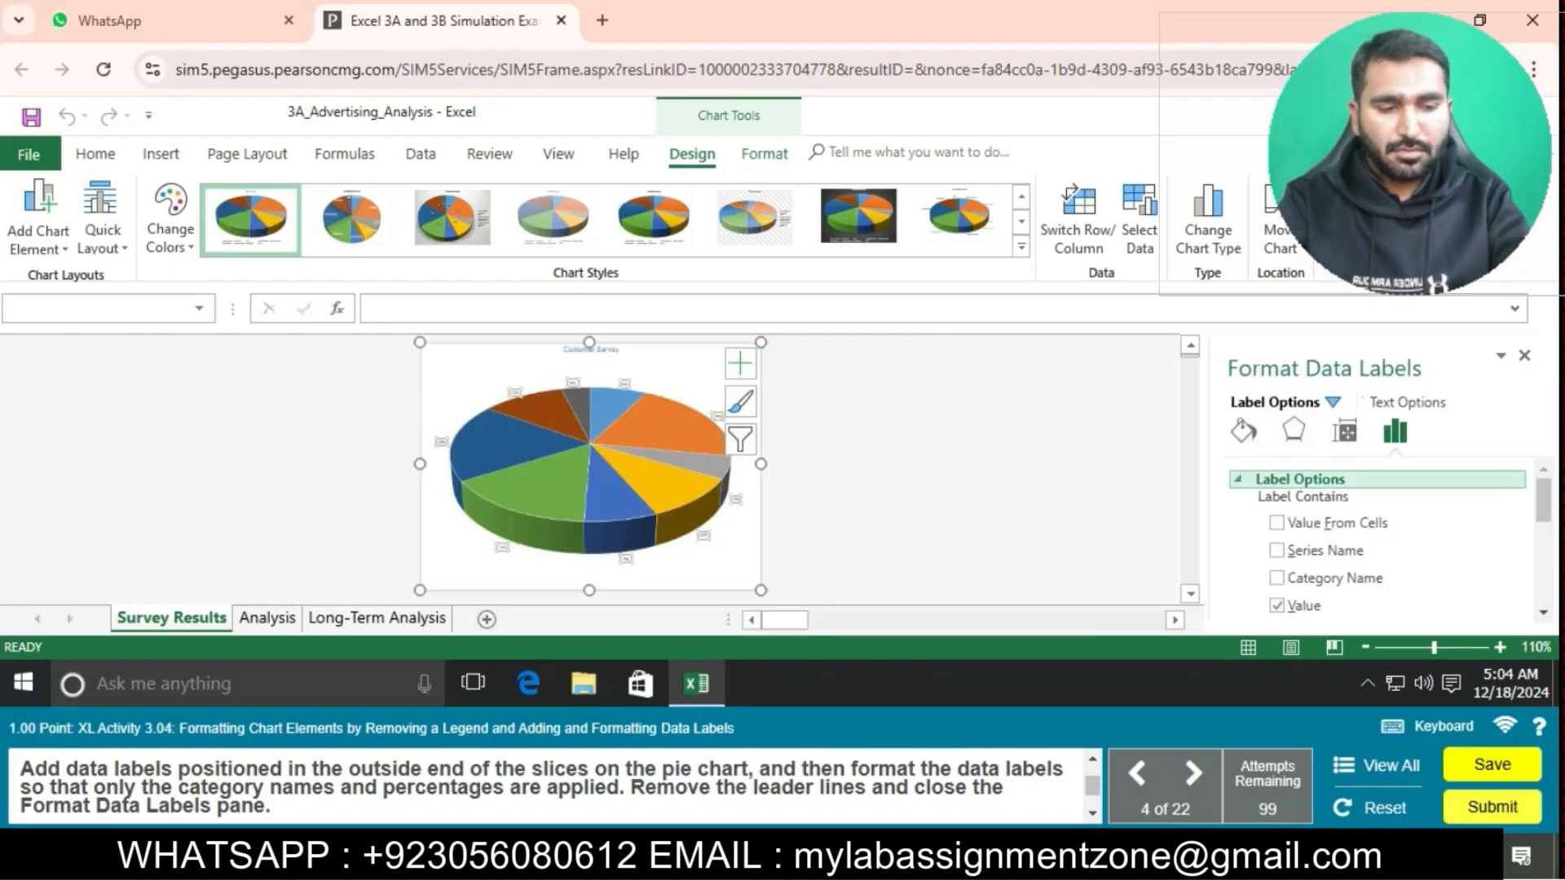
left_click(1277, 578)
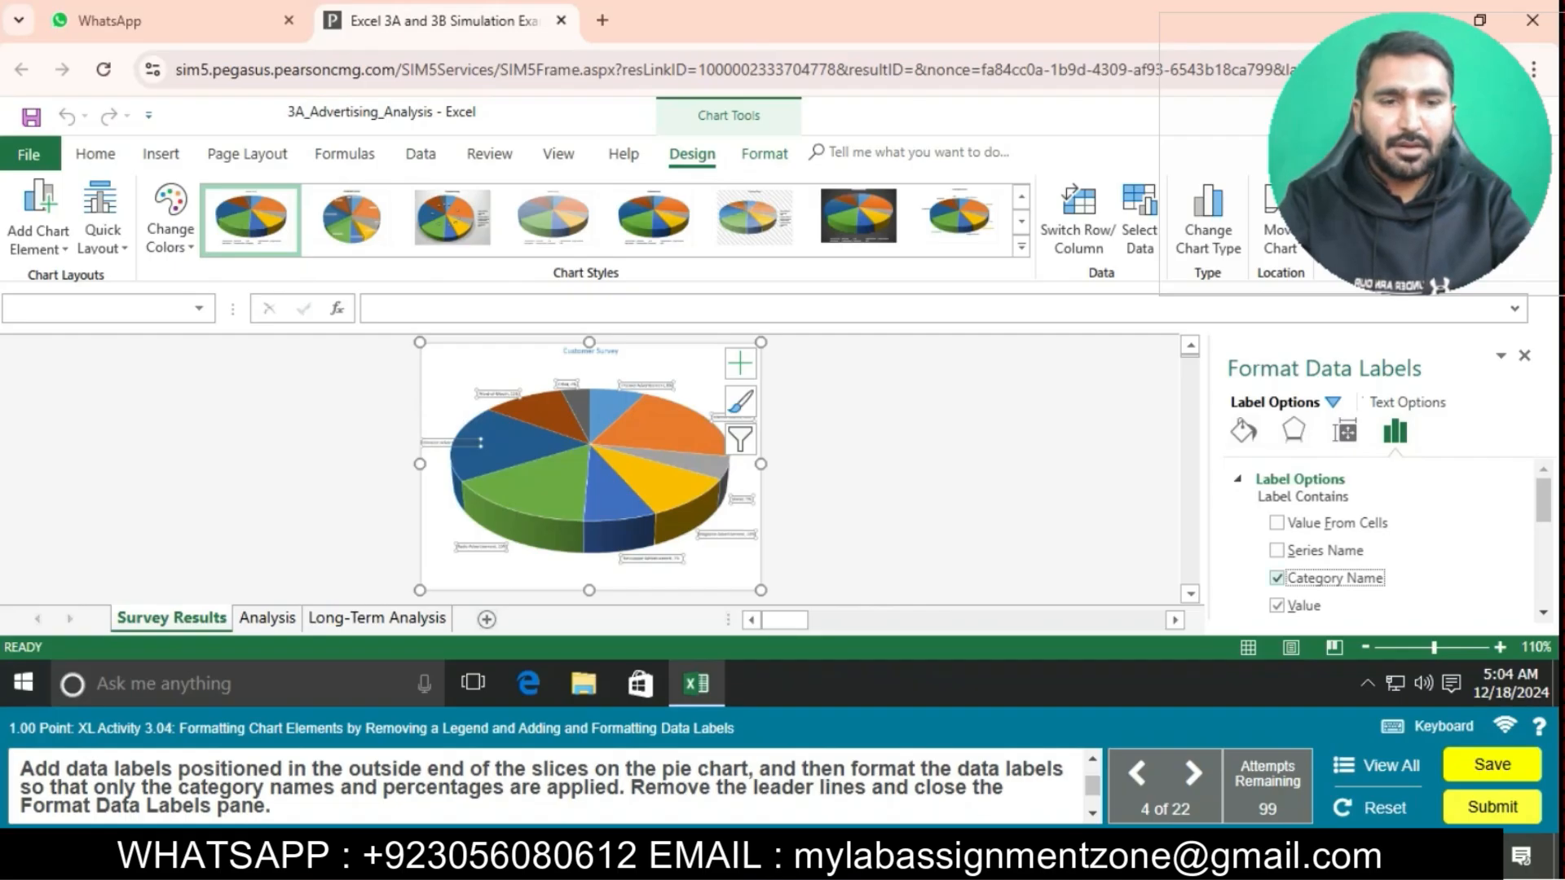
left_click(1543, 613)
left_click(1276, 586)
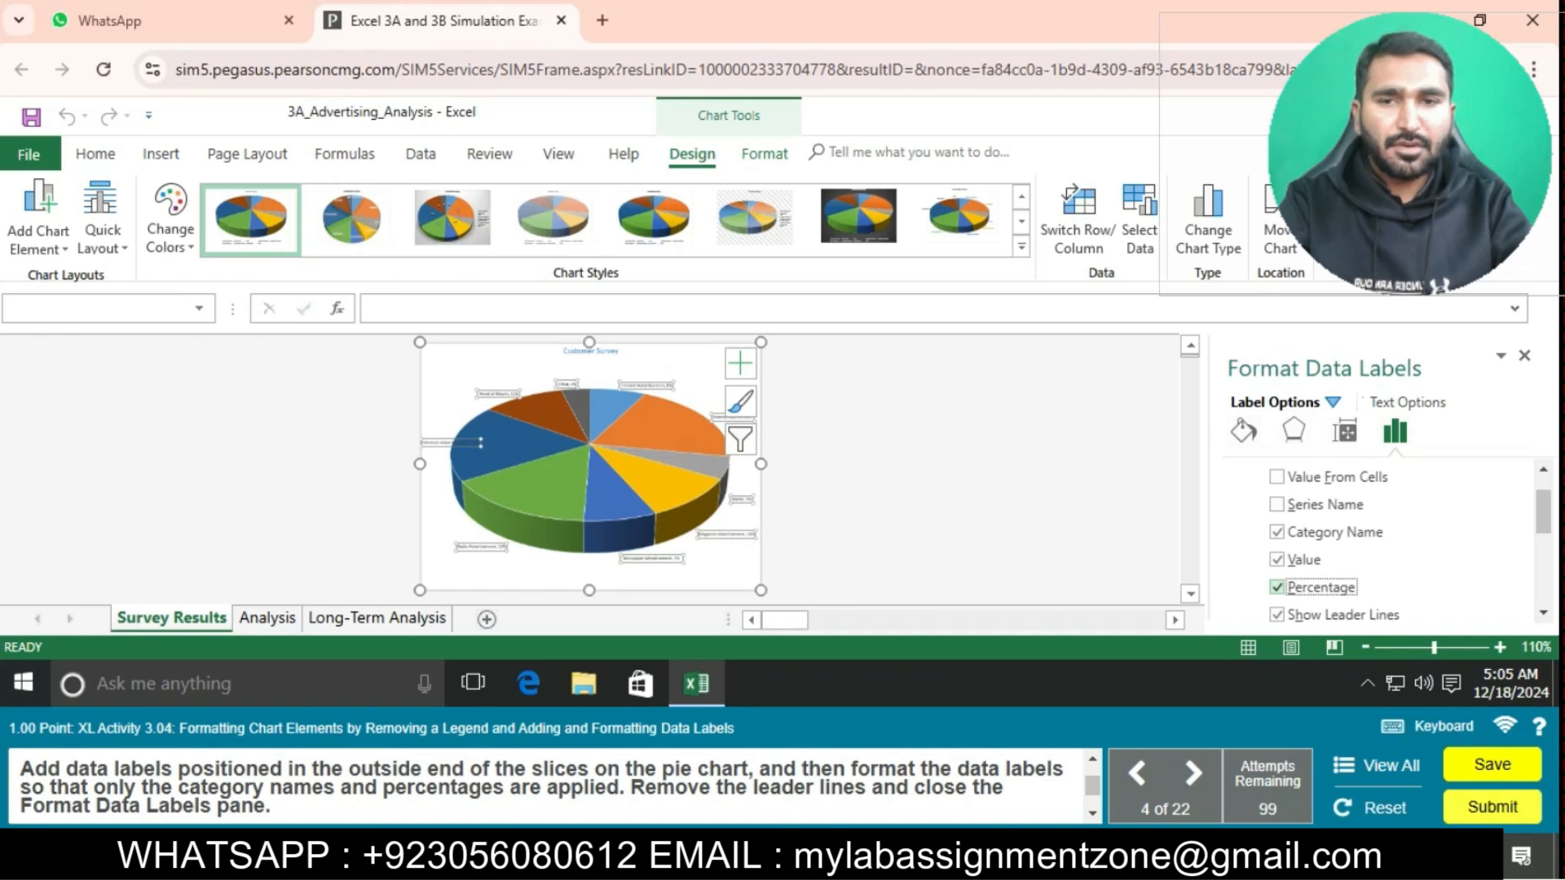
left_click(1277, 615)
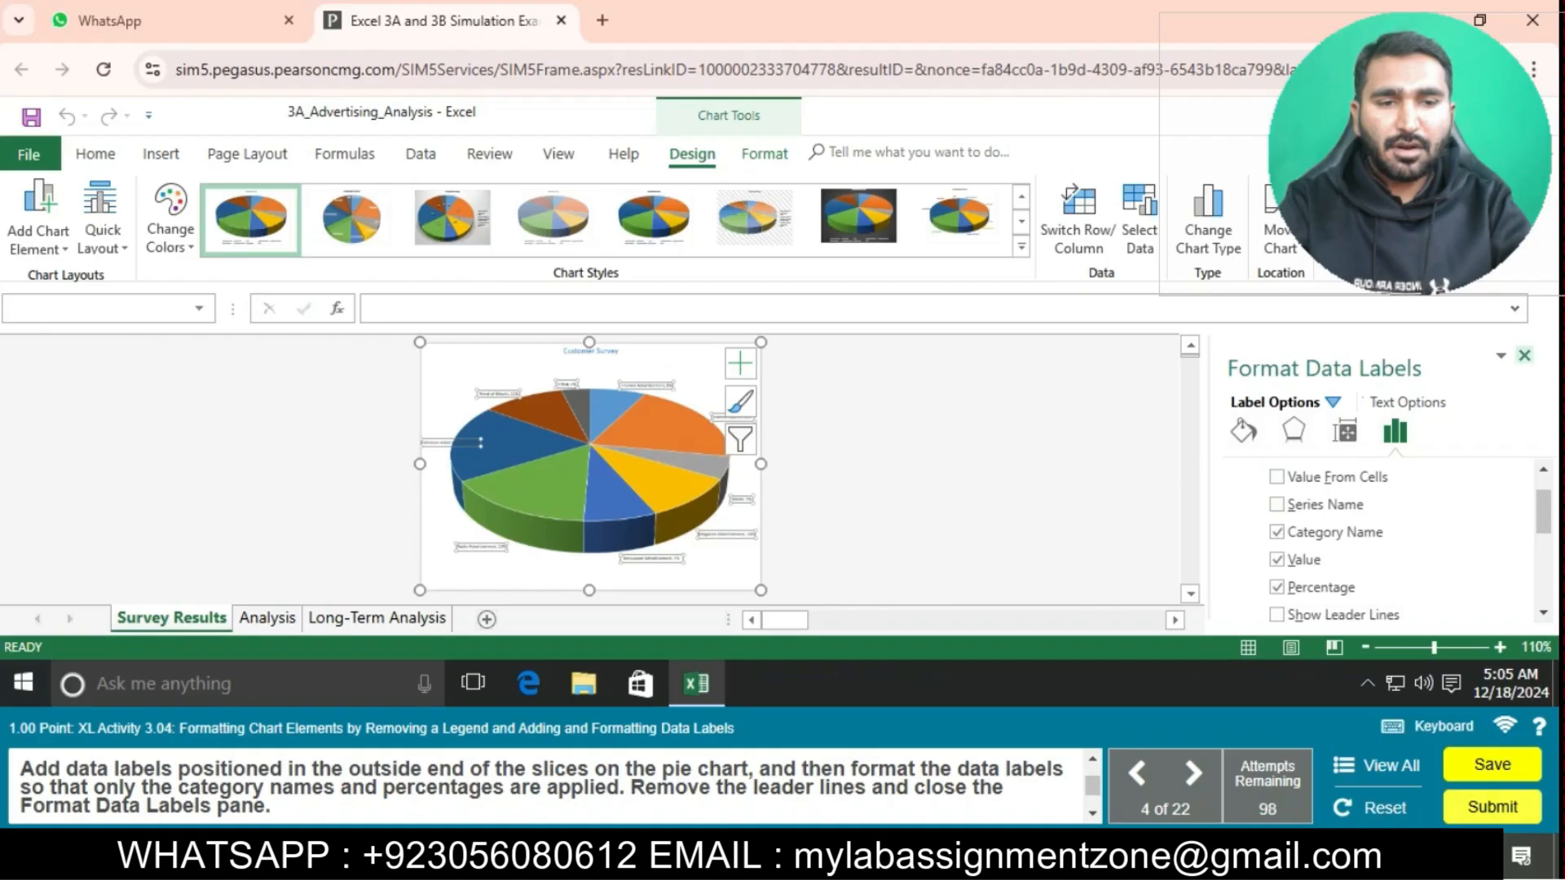
left_click(1524, 355)
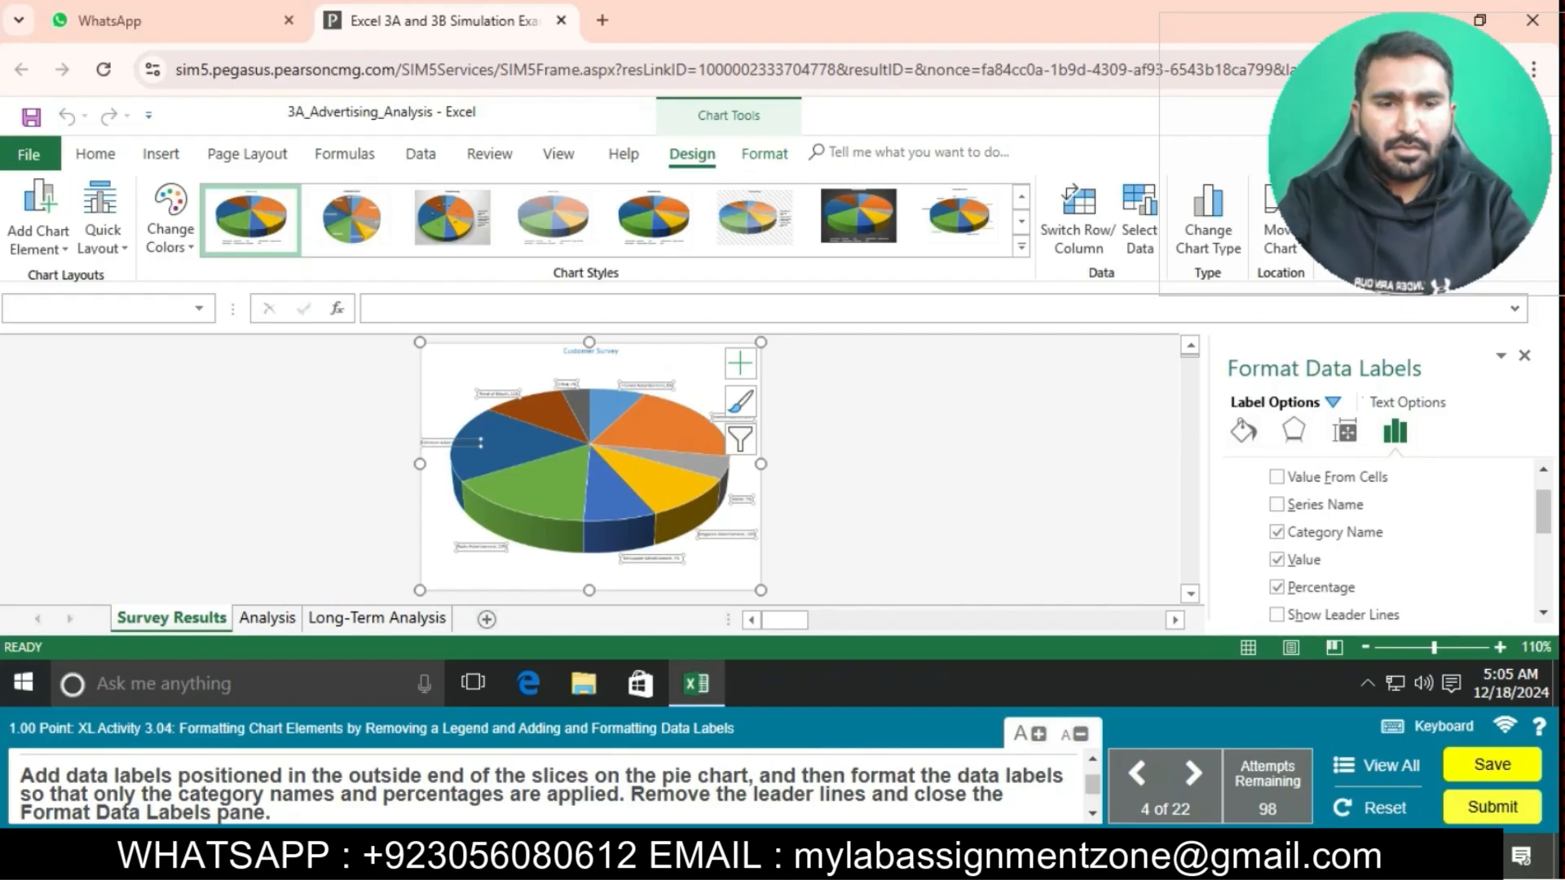
left_click(1277, 559)
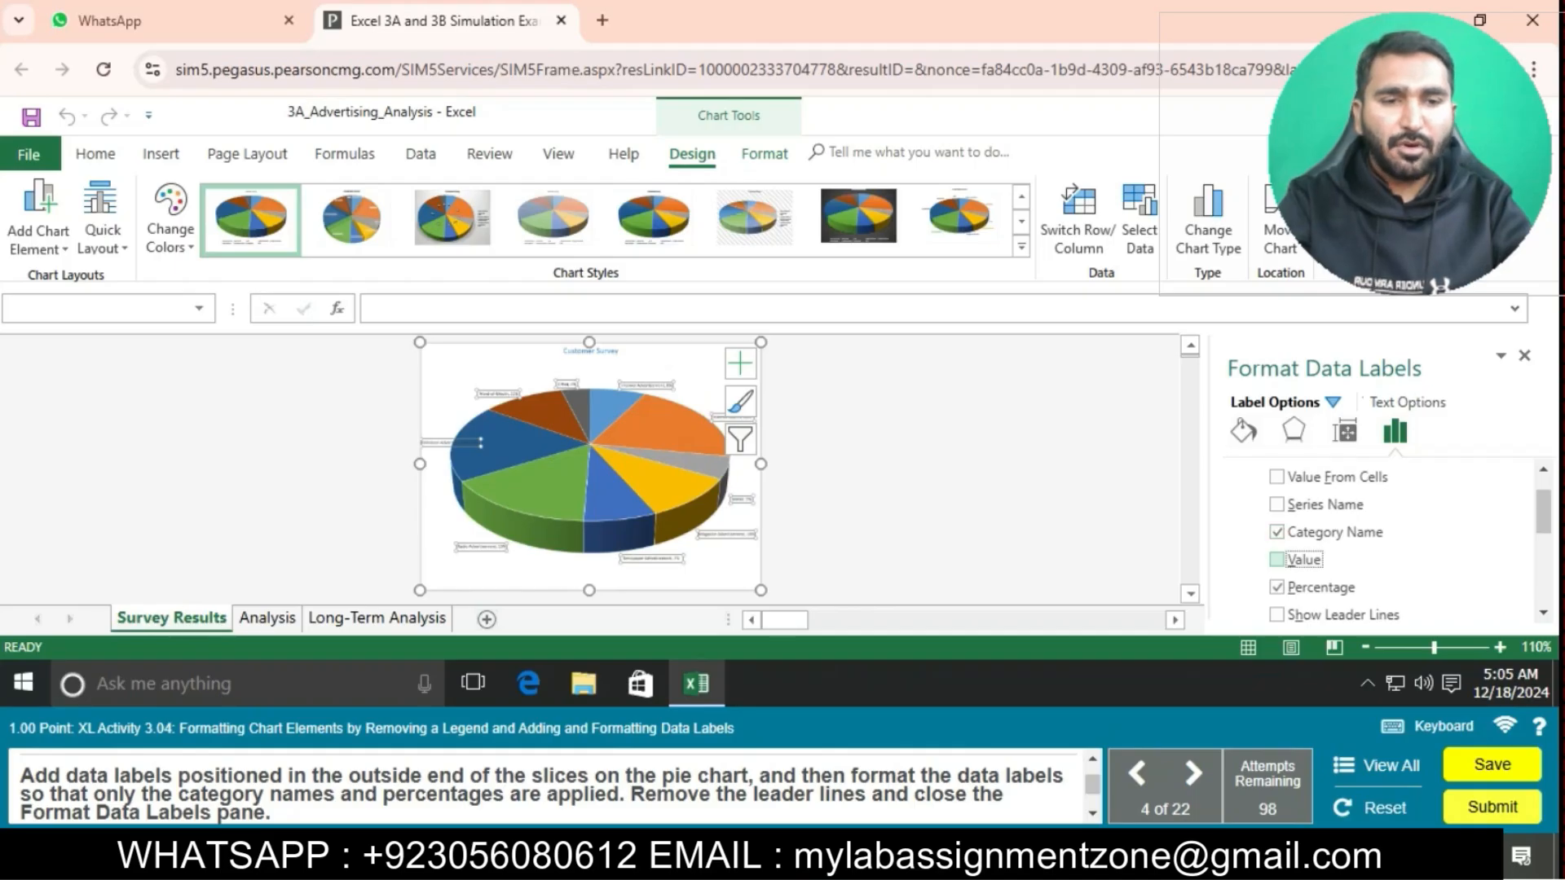
left_click(1524, 355)
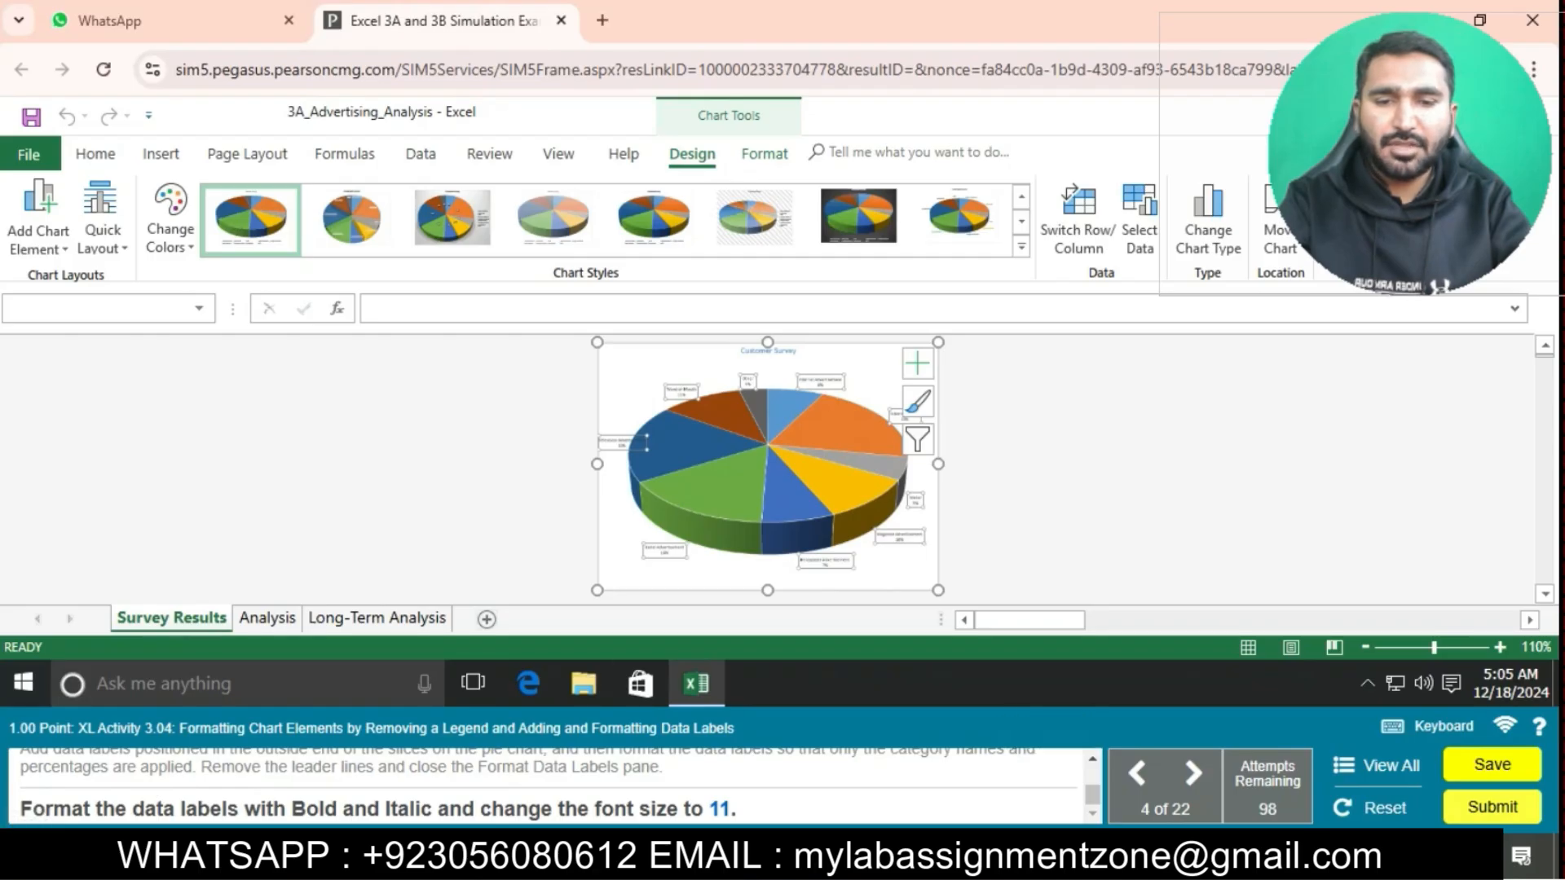
- Format the pie chart's data labels as bold and italic with a font size of 11
left_click(95, 153)
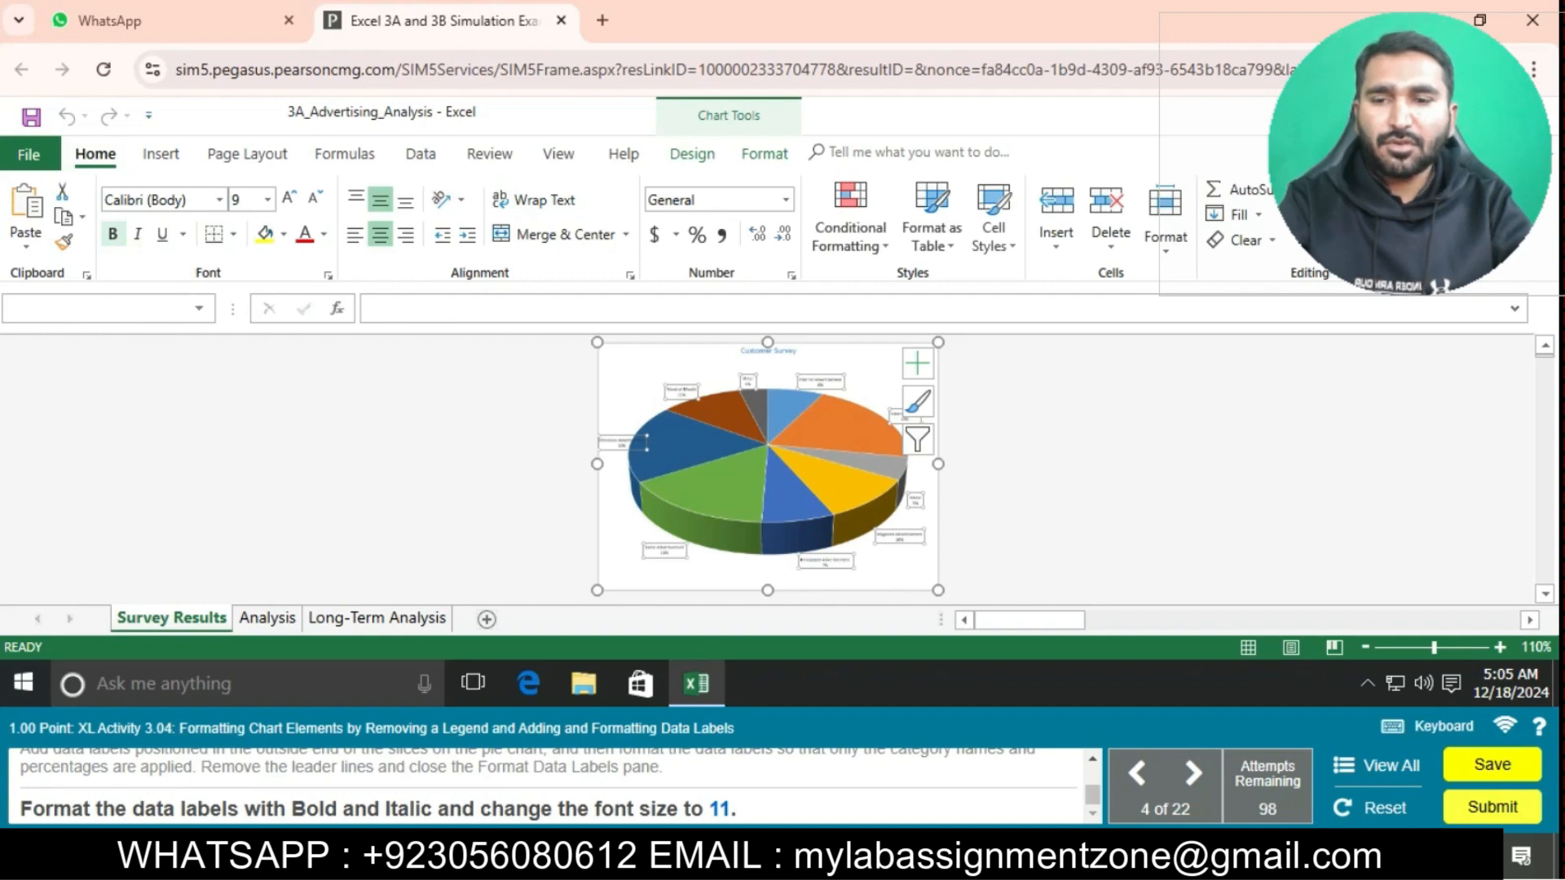
left_click(112, 234)
left_click(138, 234)
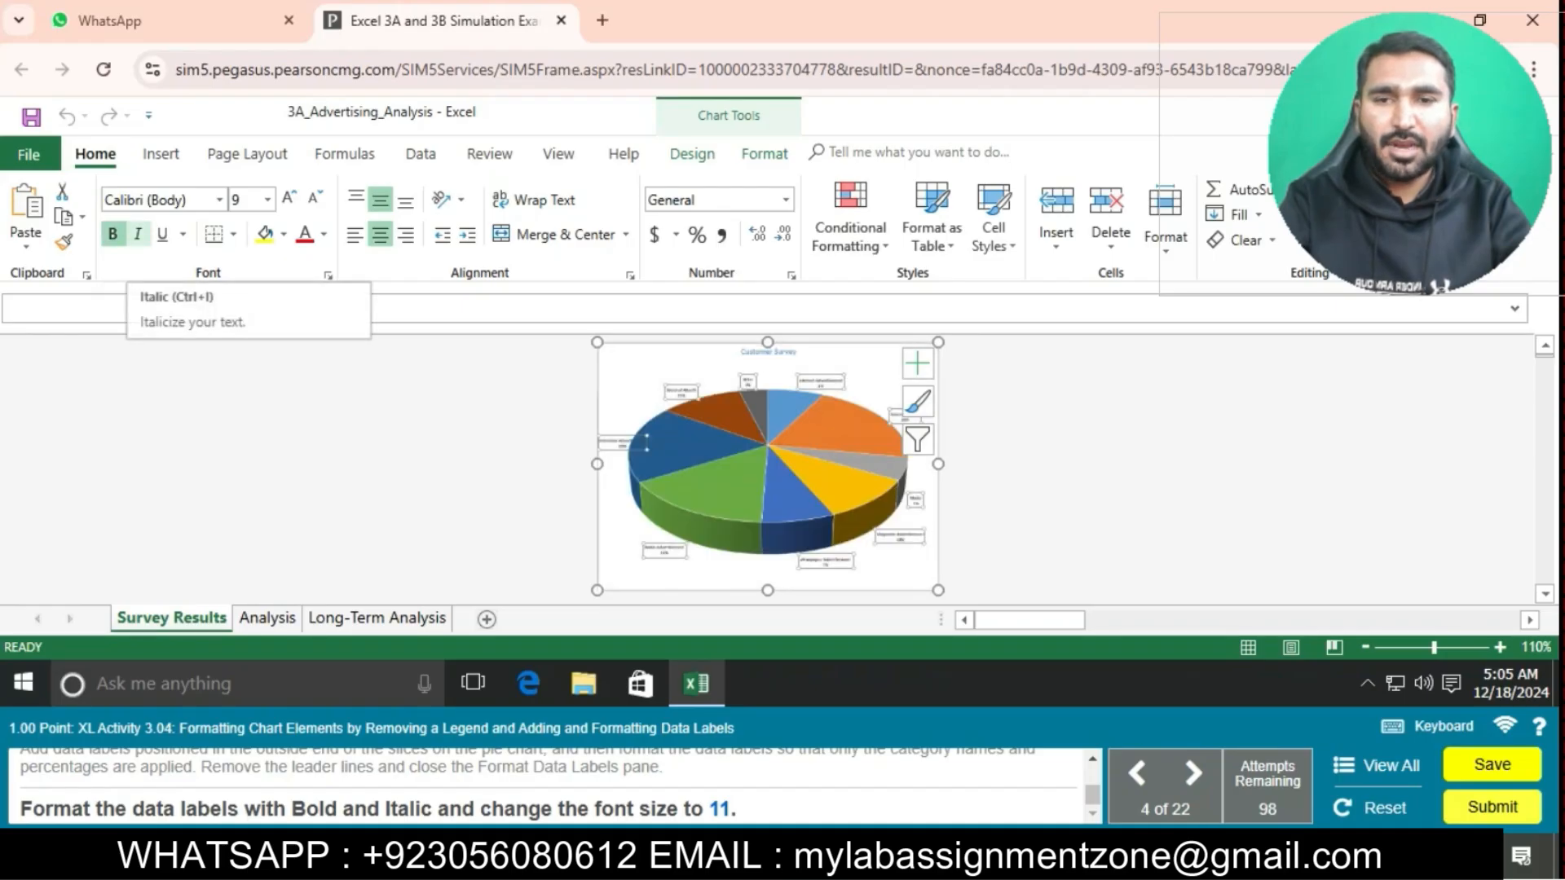
left_click(267, 199)
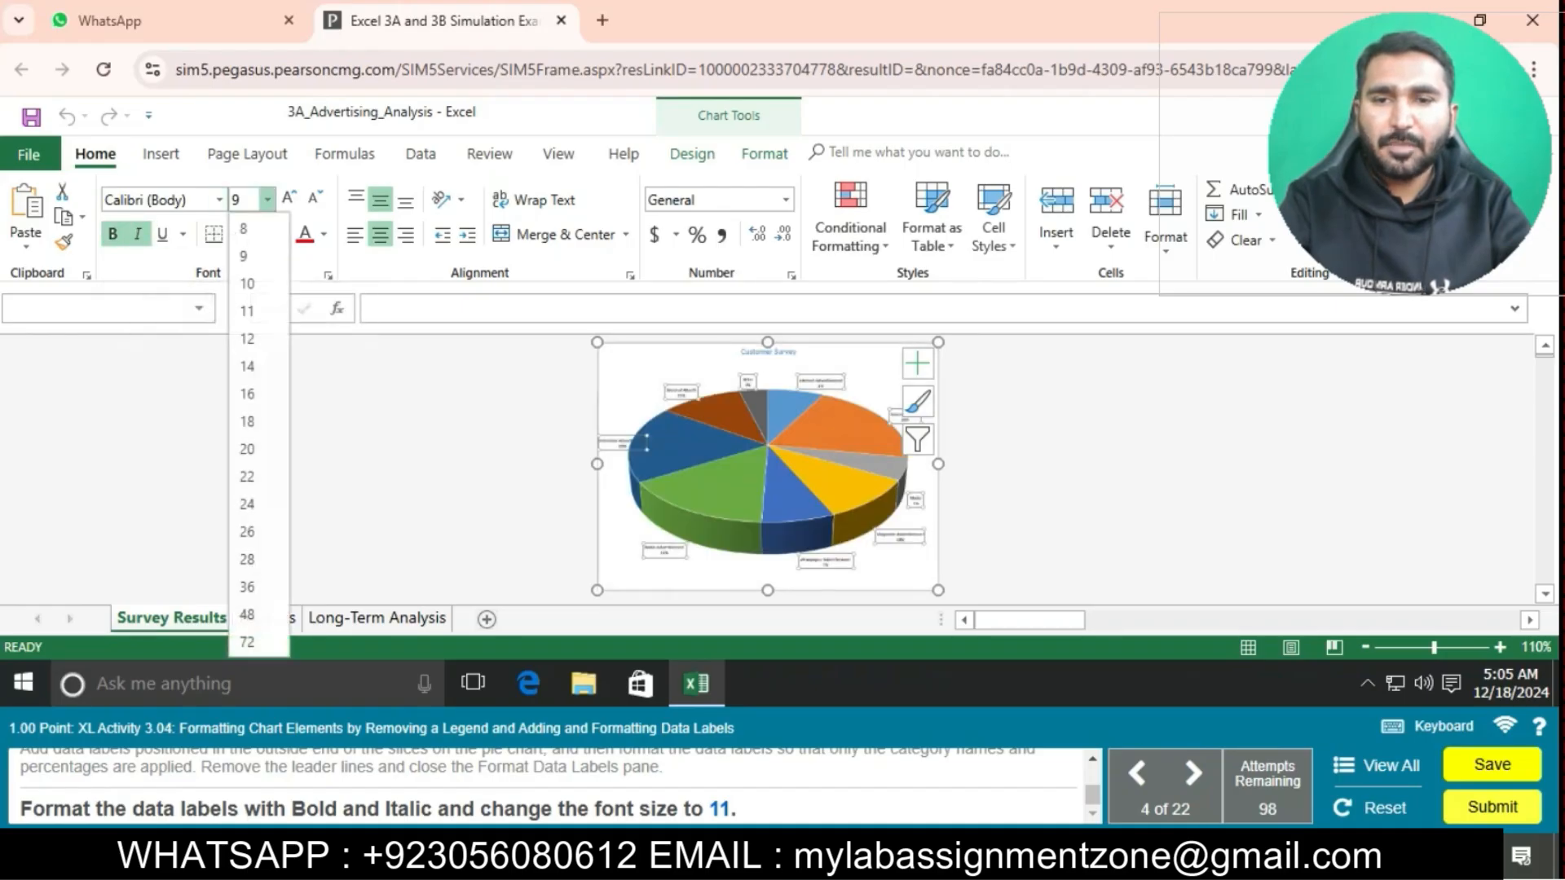
left_click(247, 310)
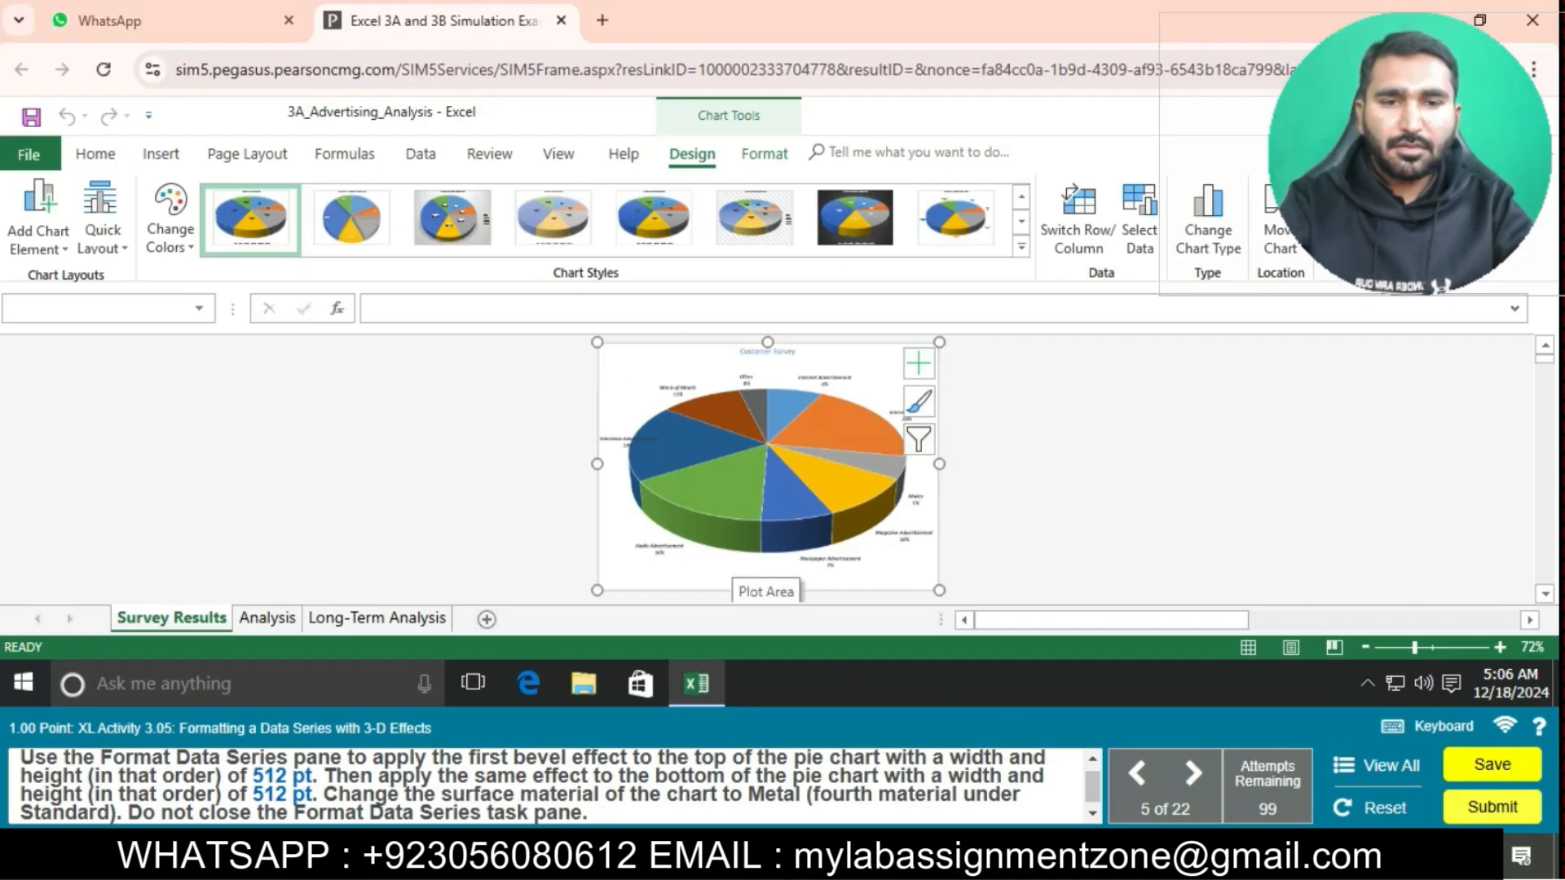
right_click(732, 557)
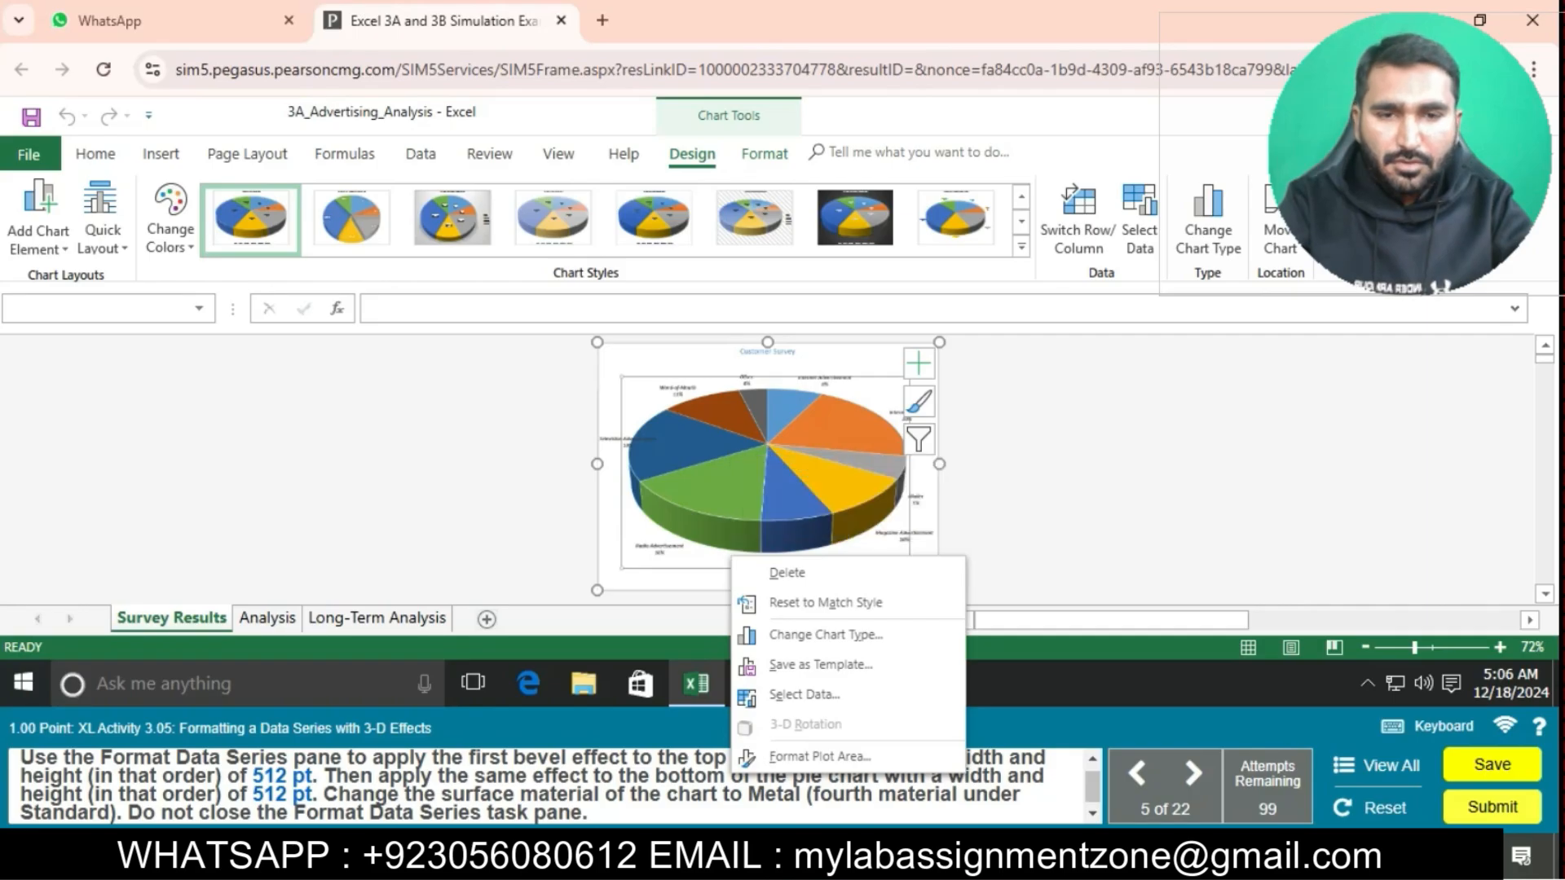
right_click(670, 546)
left_click(555, 522)
left_click(680, 530)
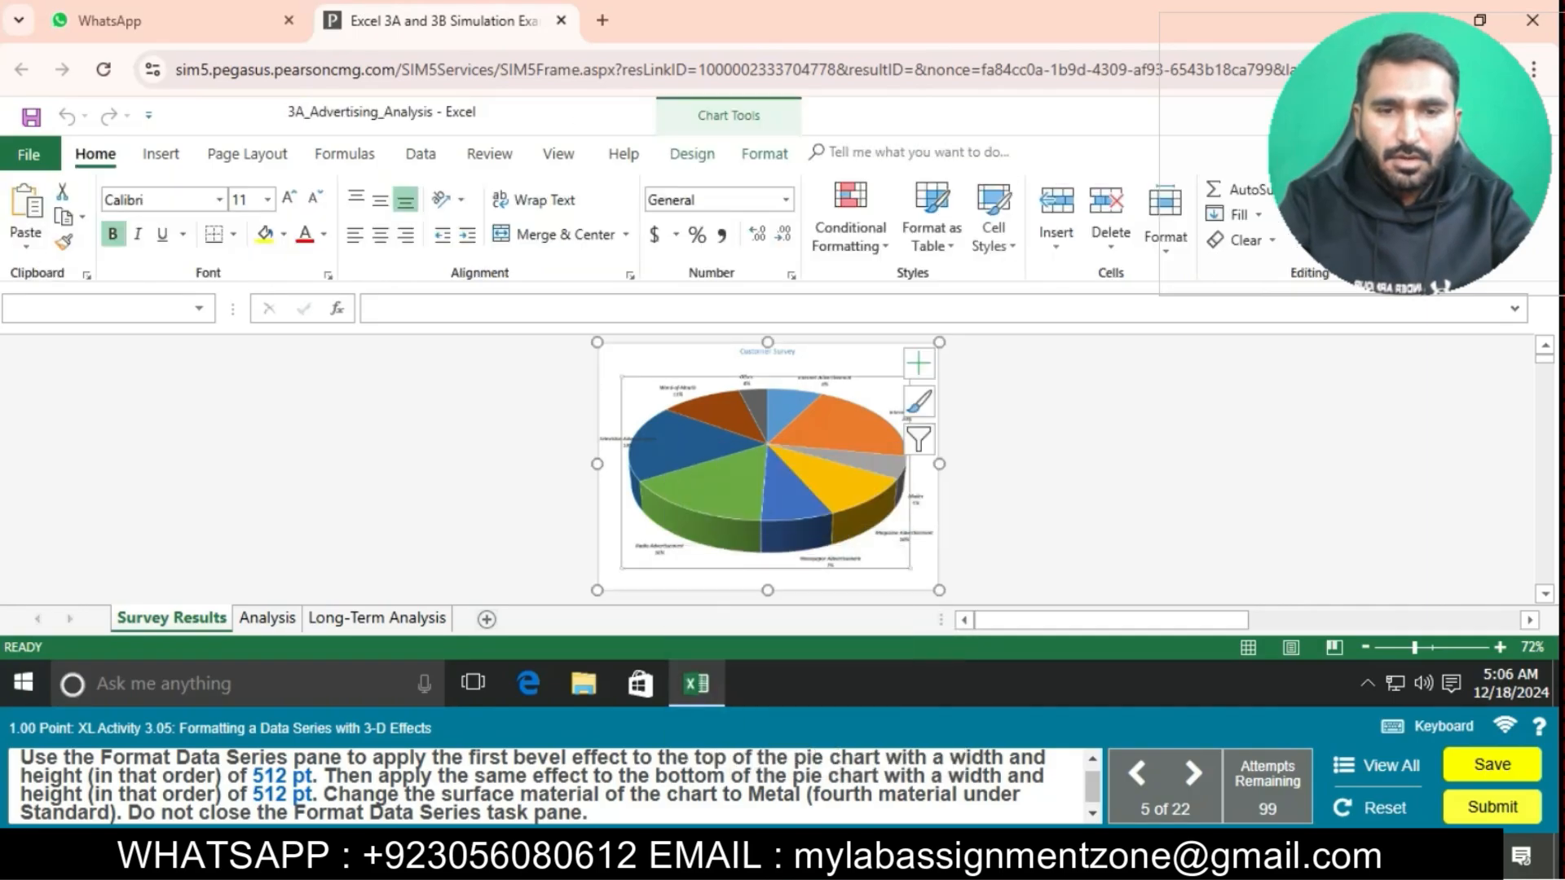
right_click(906, 566)
left_click(991, 432)
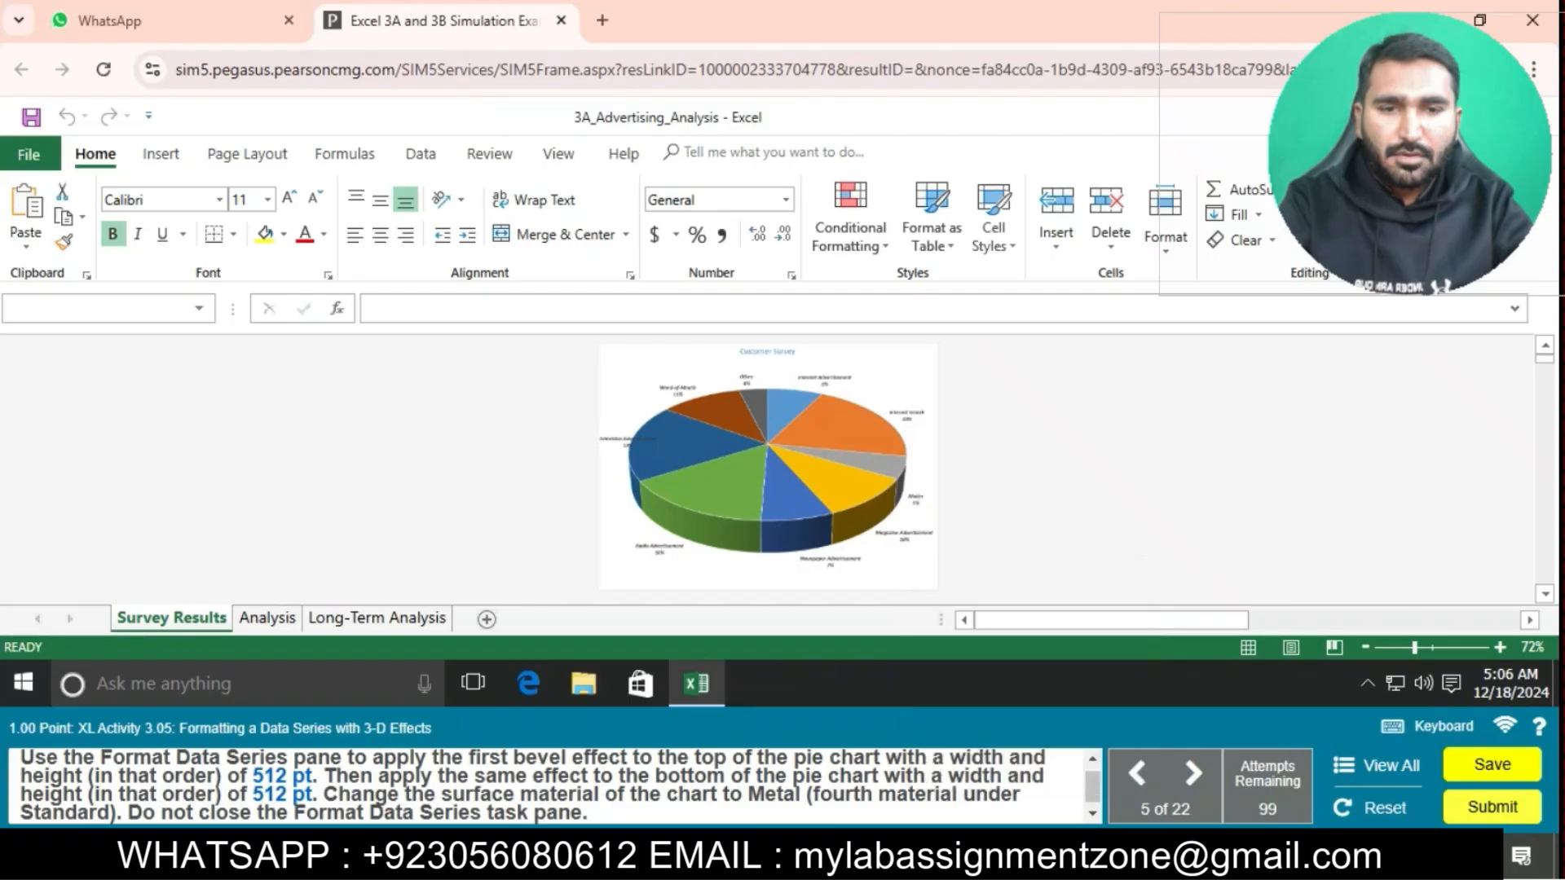
left_click(923, 562)
right_click(893, 570)
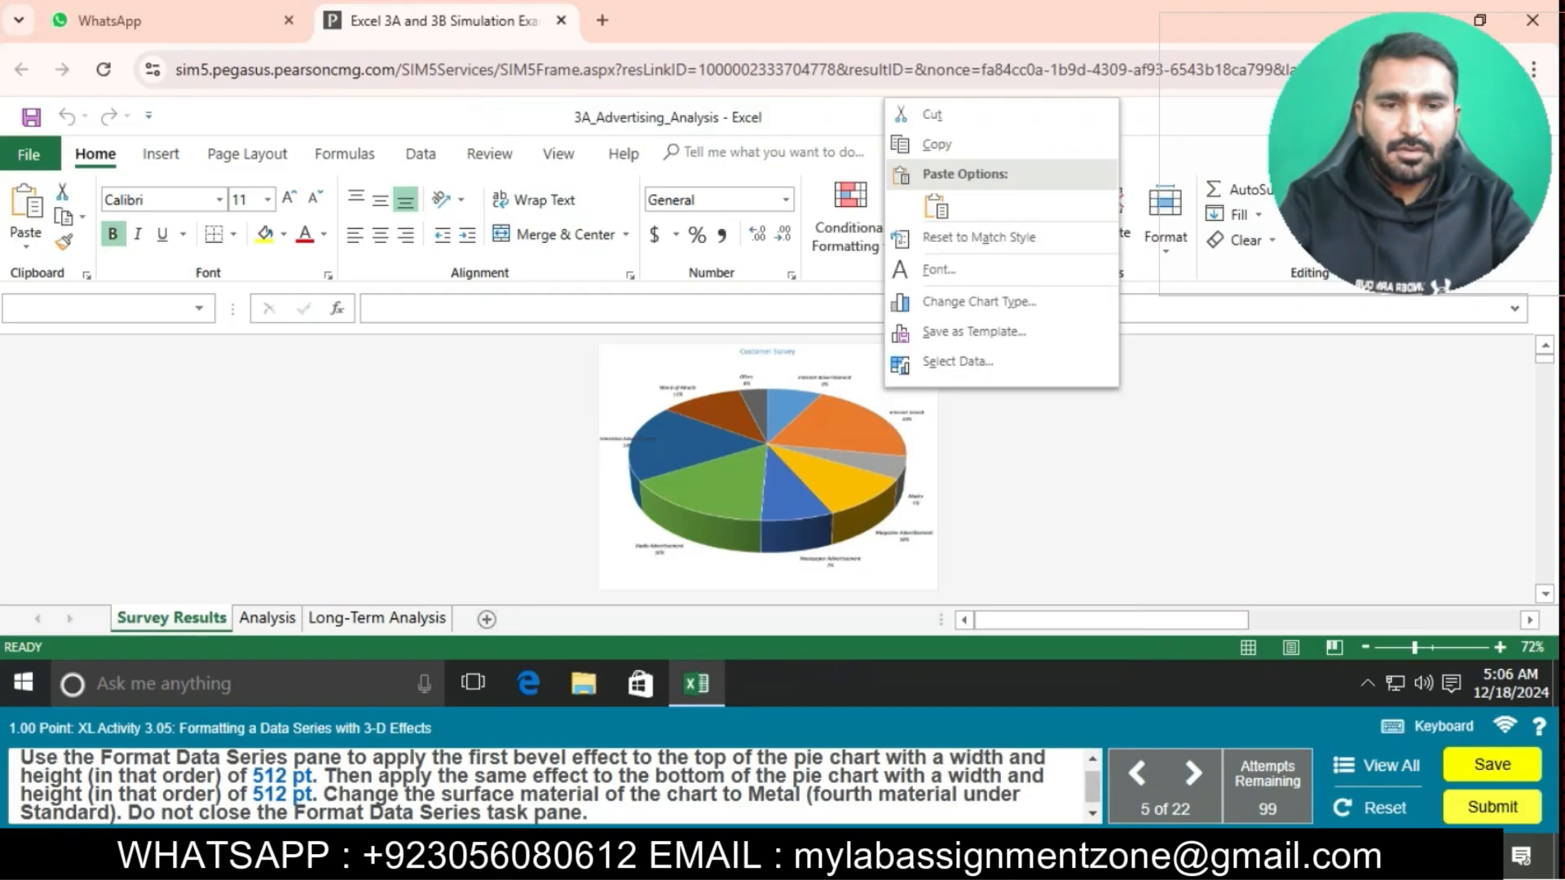
- Open the data series formatting options for the 3-D pie chart
left_click(742, 466)
right_click(741, 469)
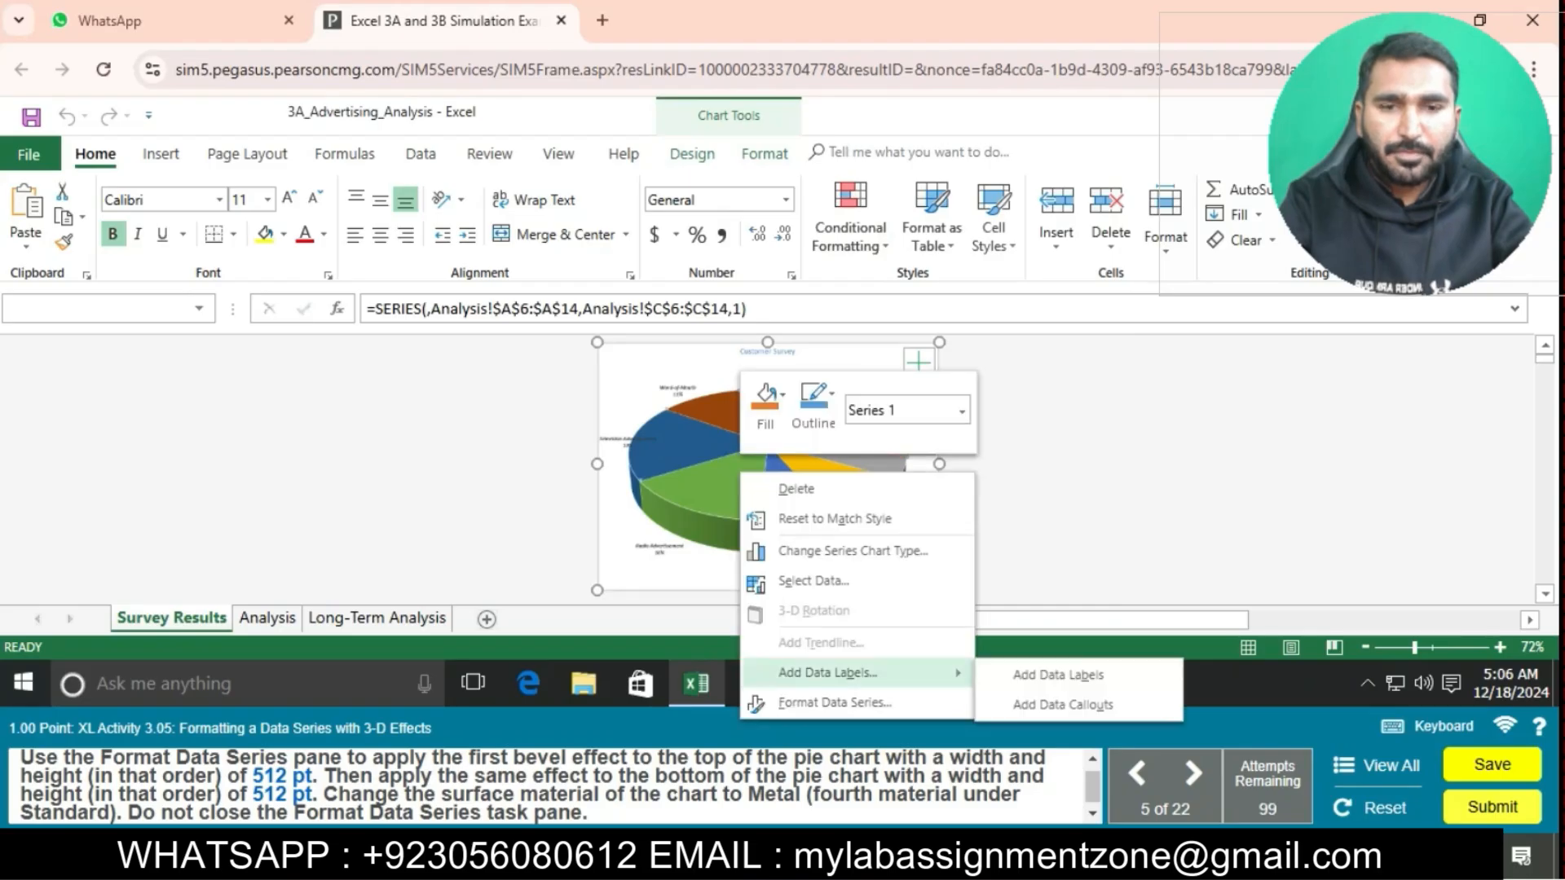
left_click(834, 702)
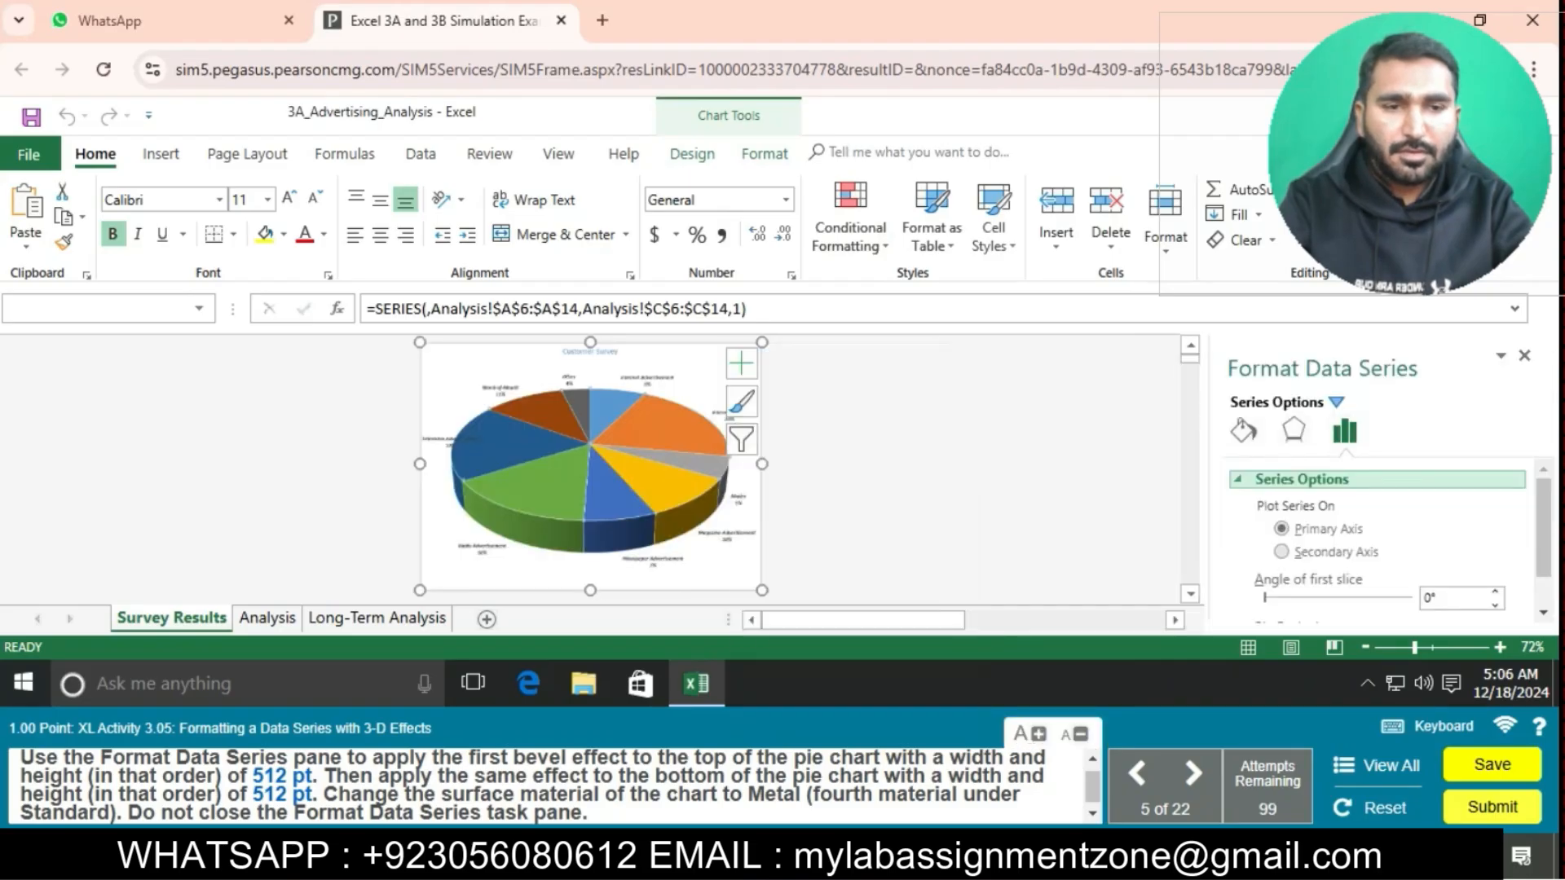
- Look through the pie series' series options and fill settings for the bevel controls
scroll(1386, 542, "down", 1)
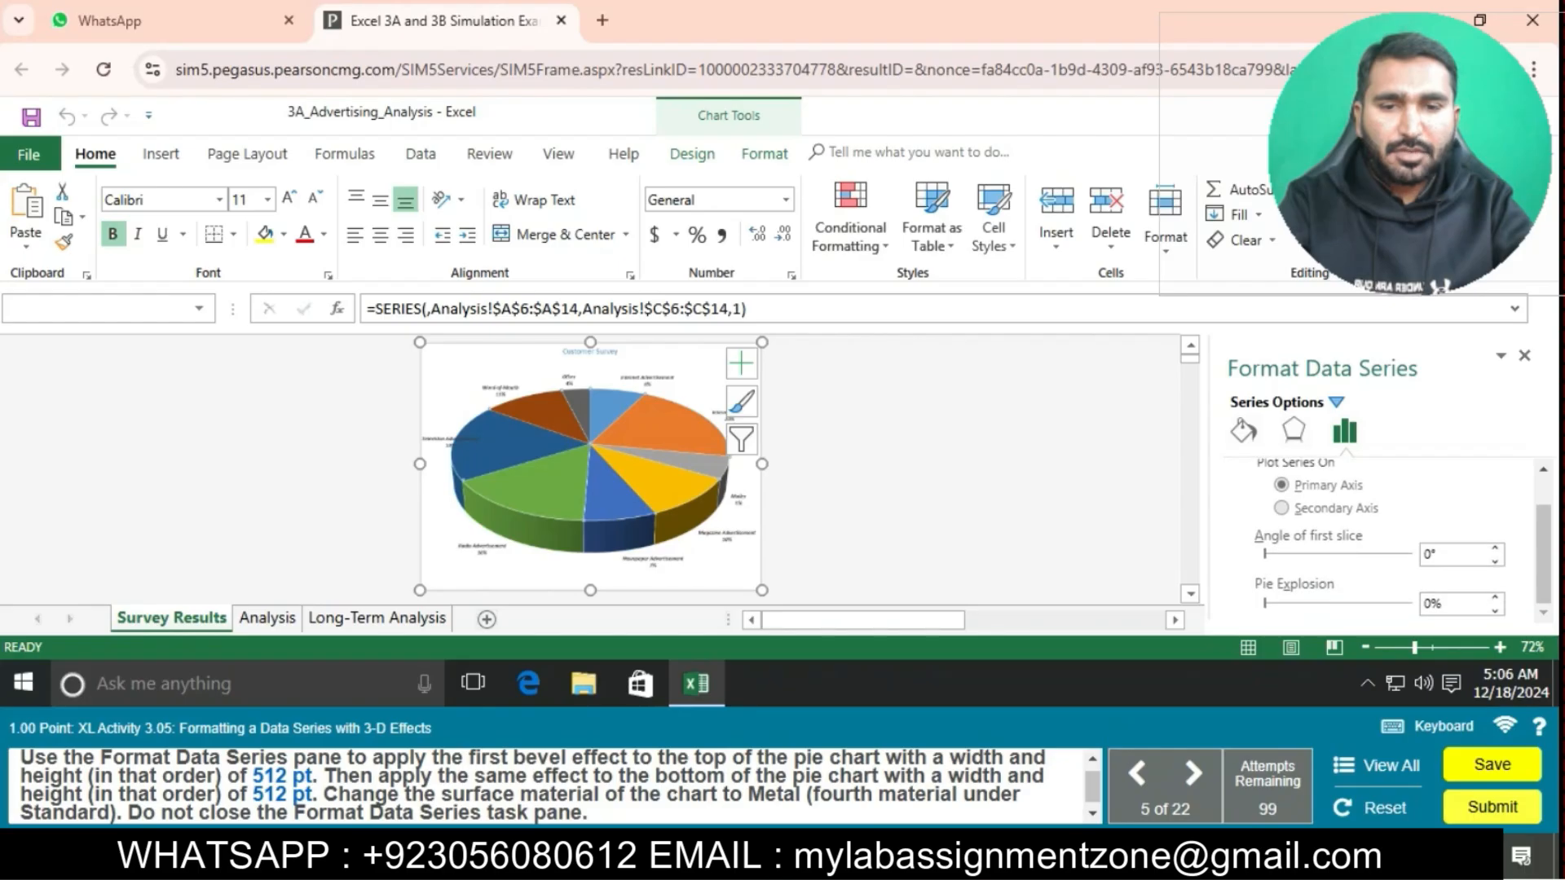
scroll(1386, 542, "up", 1)
scroll(1385, 542, "down", 1)
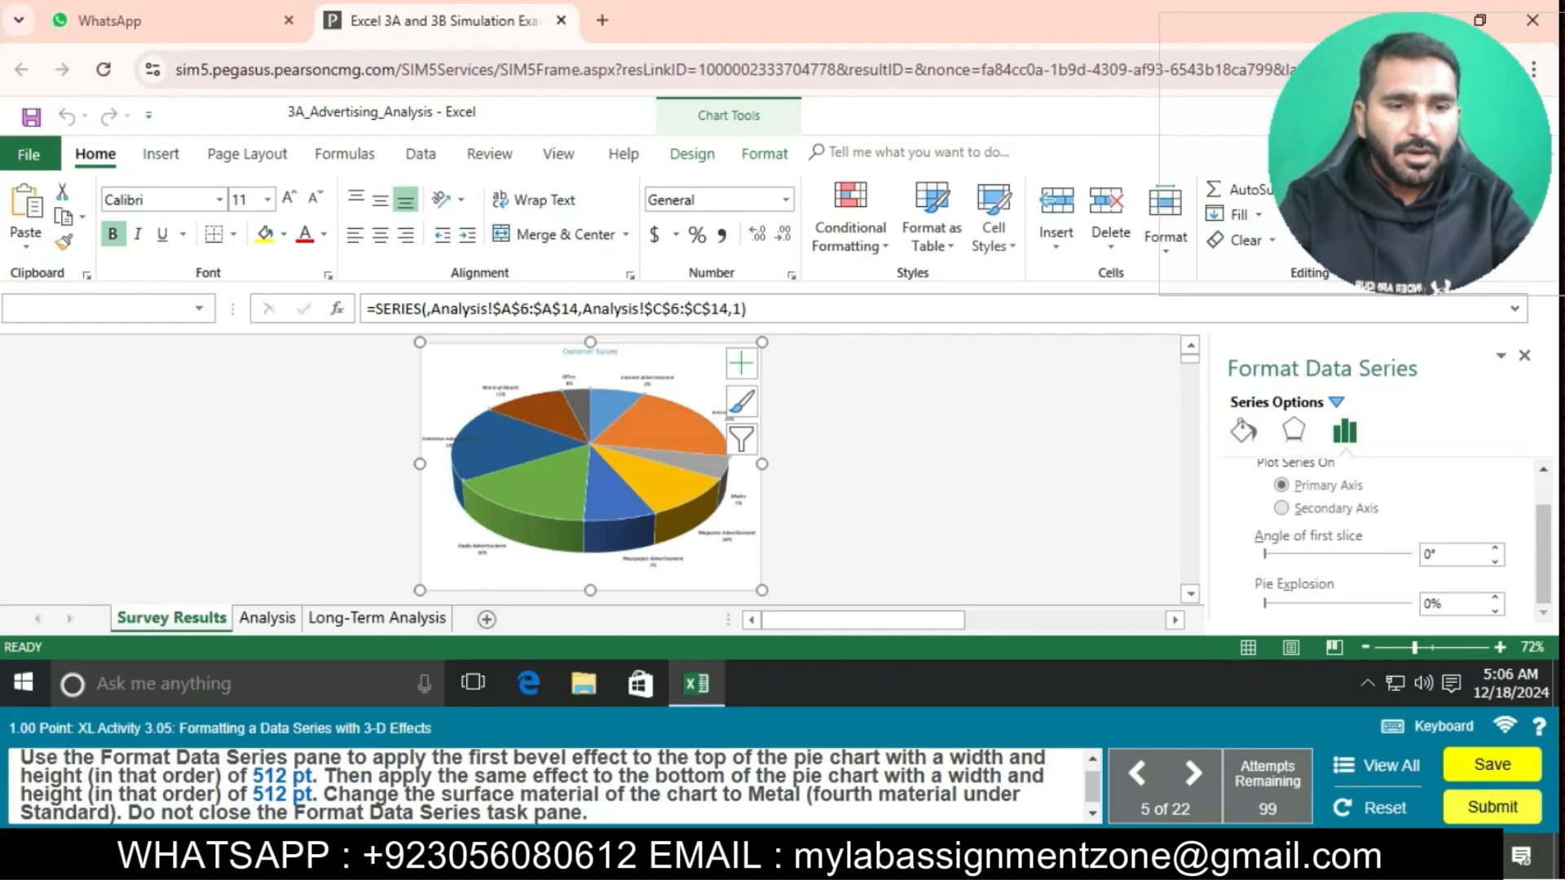
scroll(1386, 542, "up", 1)
left_click(1302, 479)
left_click(1301, 479)
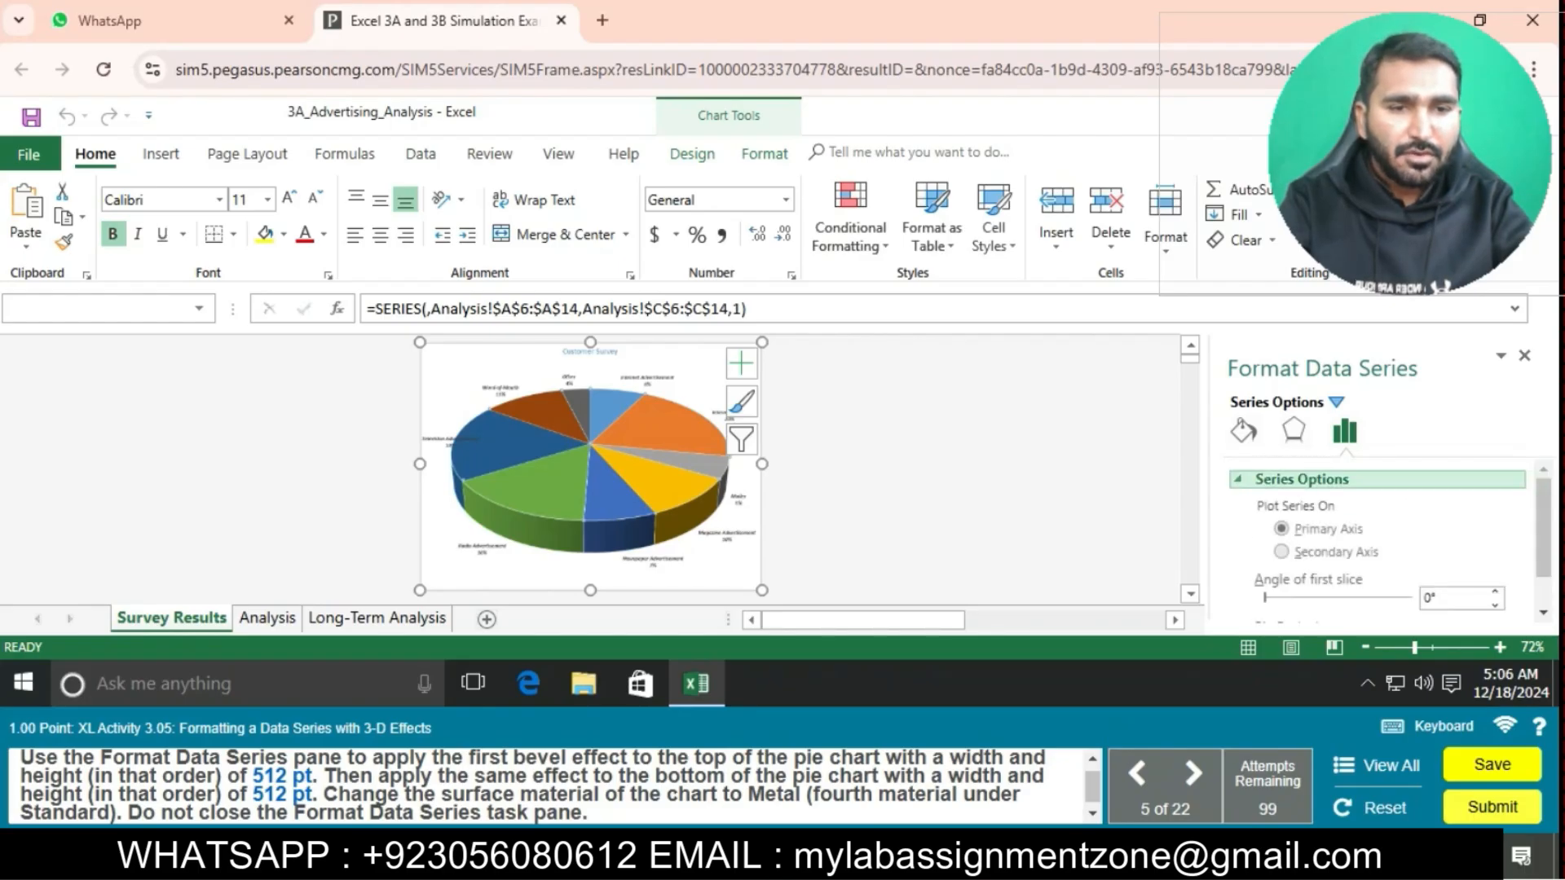
scroll(1386, 542, "down", 1)
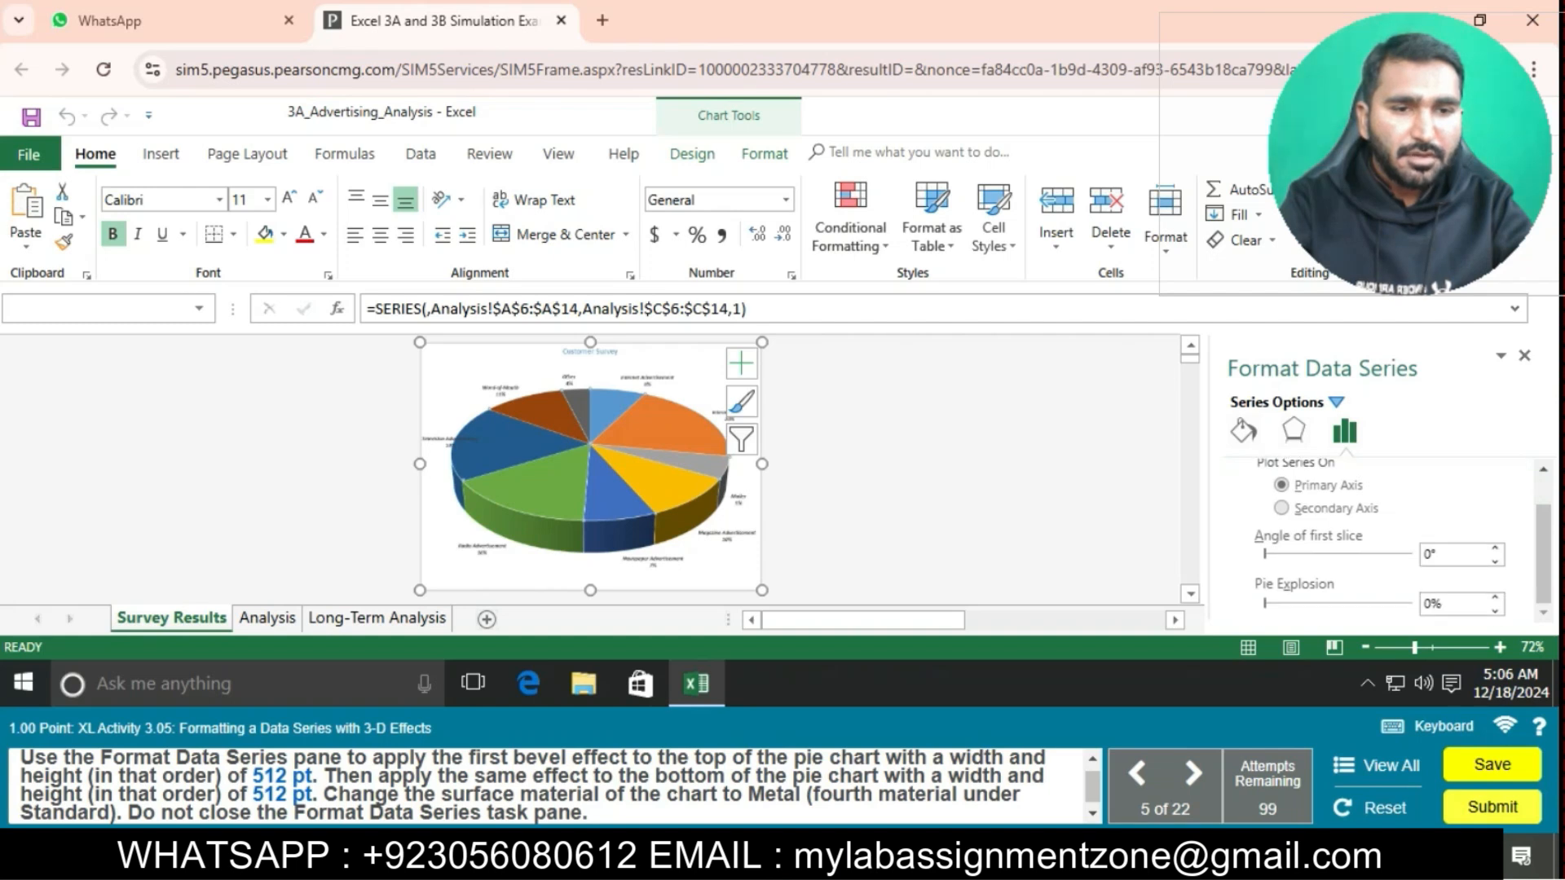
left_click(1244, 431)
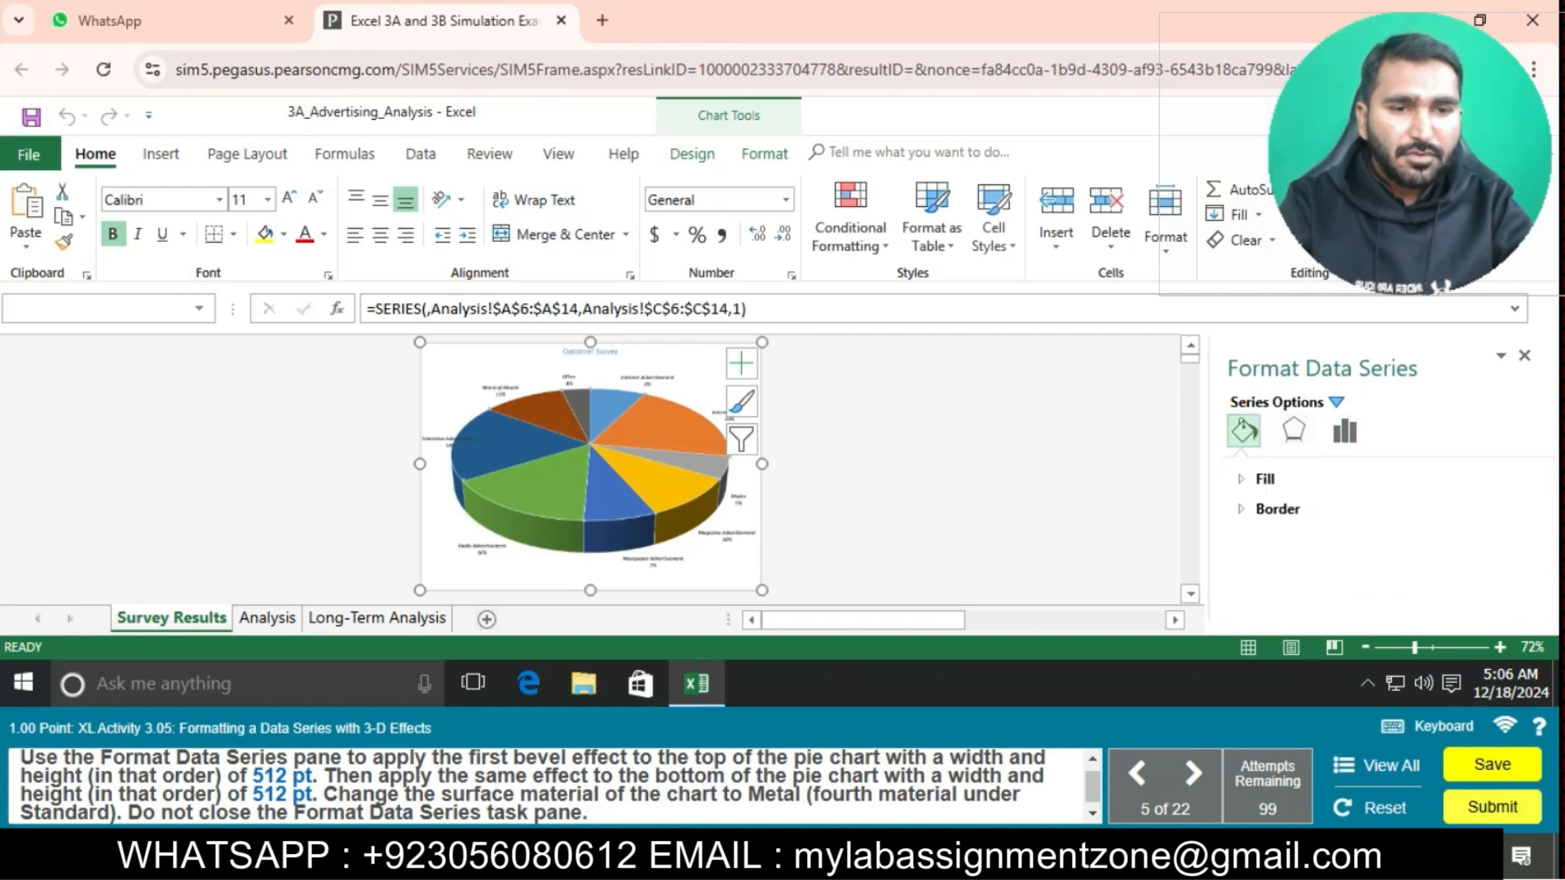
left_click(1265, 479)
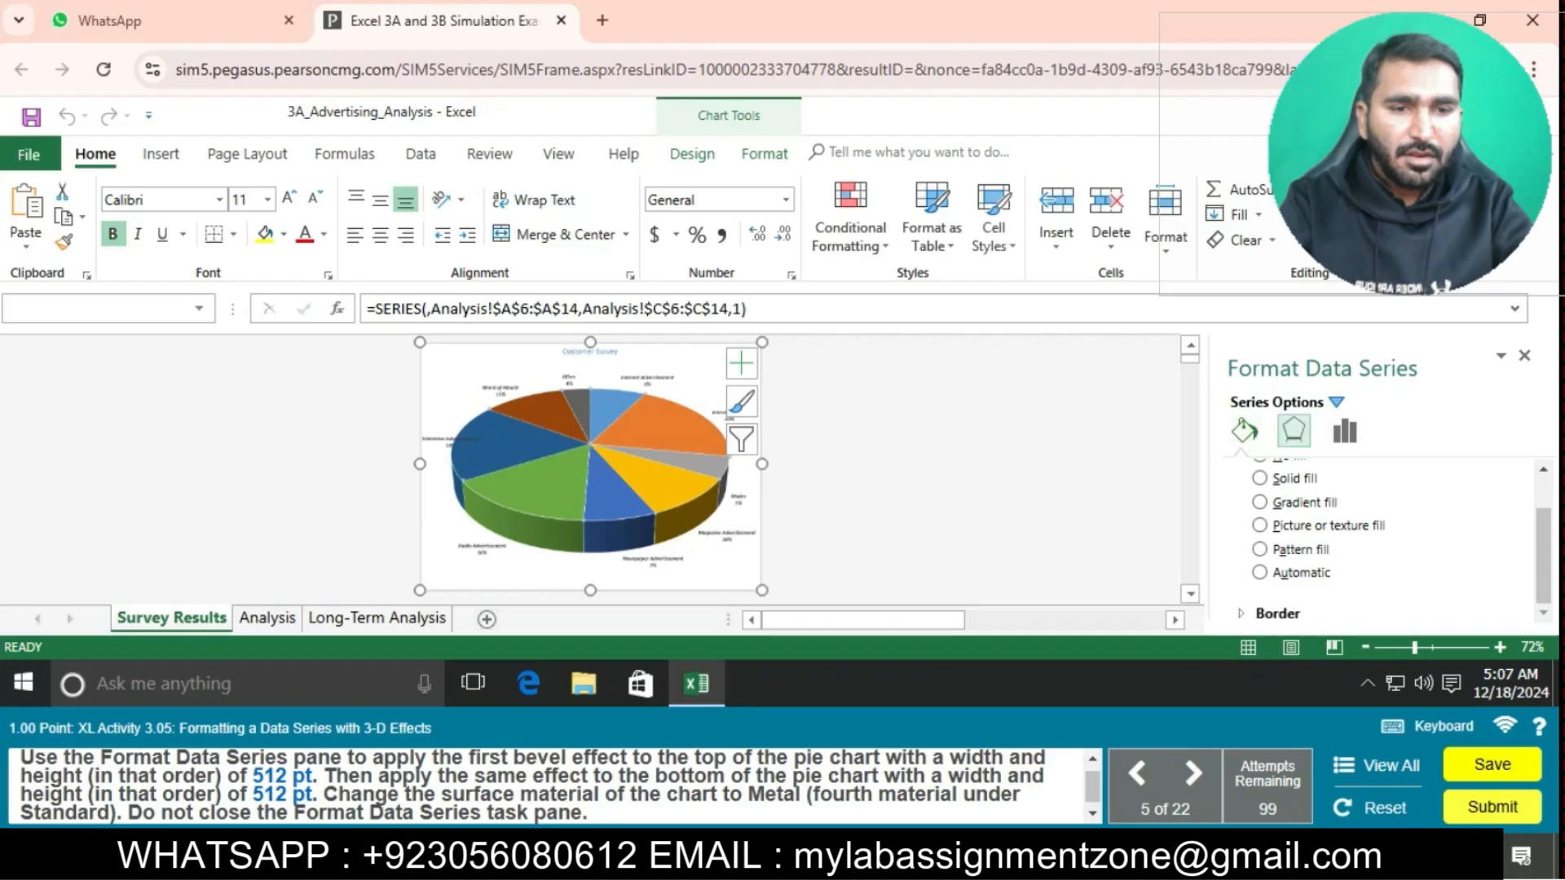
- Open the pie series' effects settings and expand the groups down to 3-D Format
left_click(1293, 430)
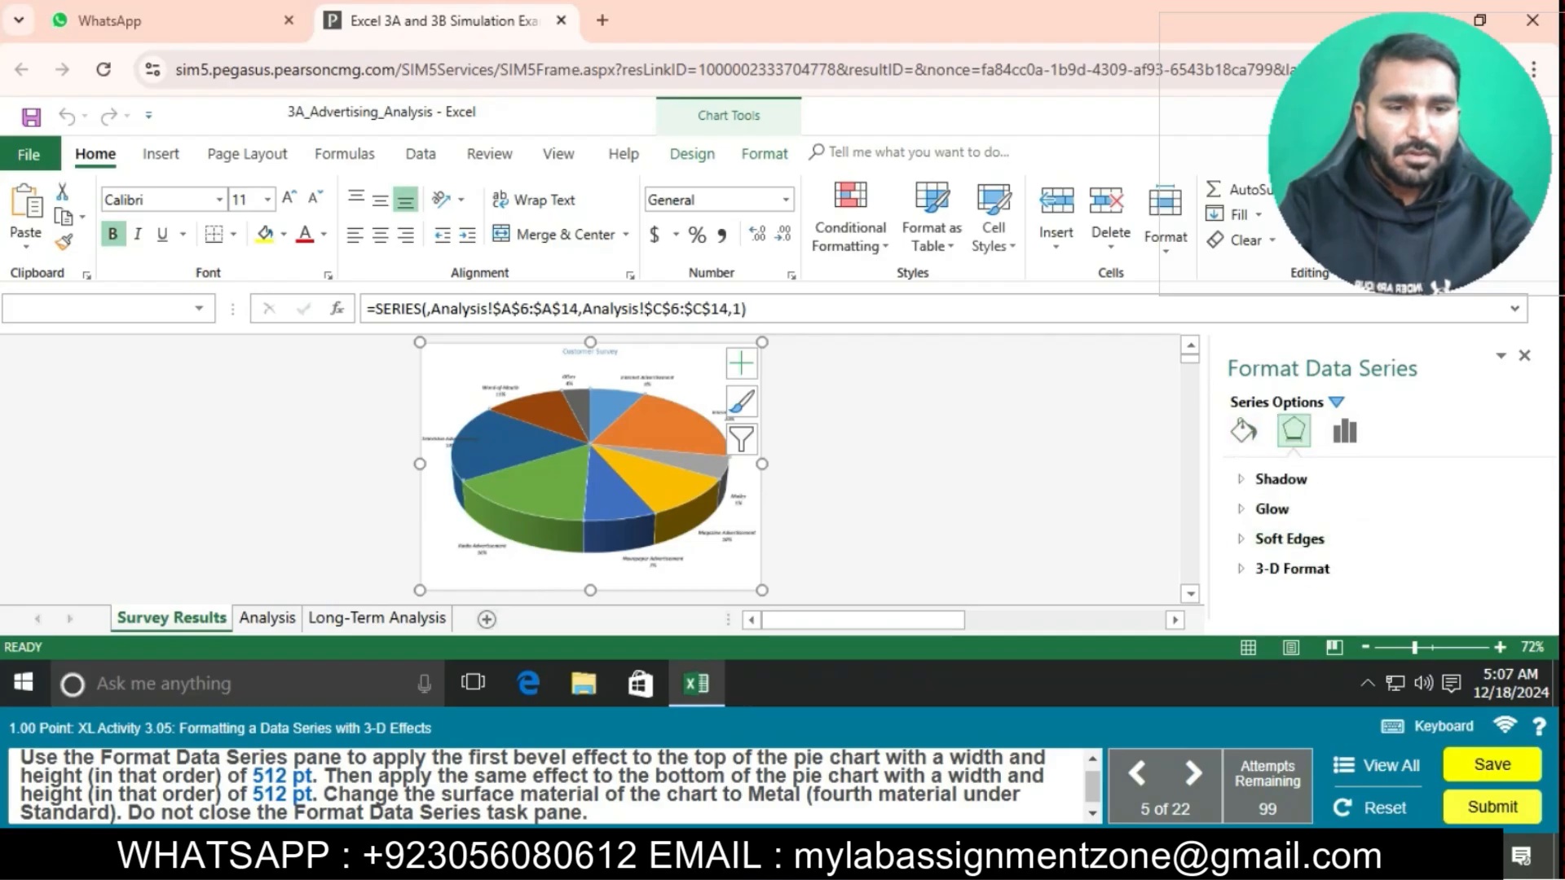
left_click(1281, 480)
scroll(1345, 538, "down", 3)
scroll(1378, 538, "down", 1)
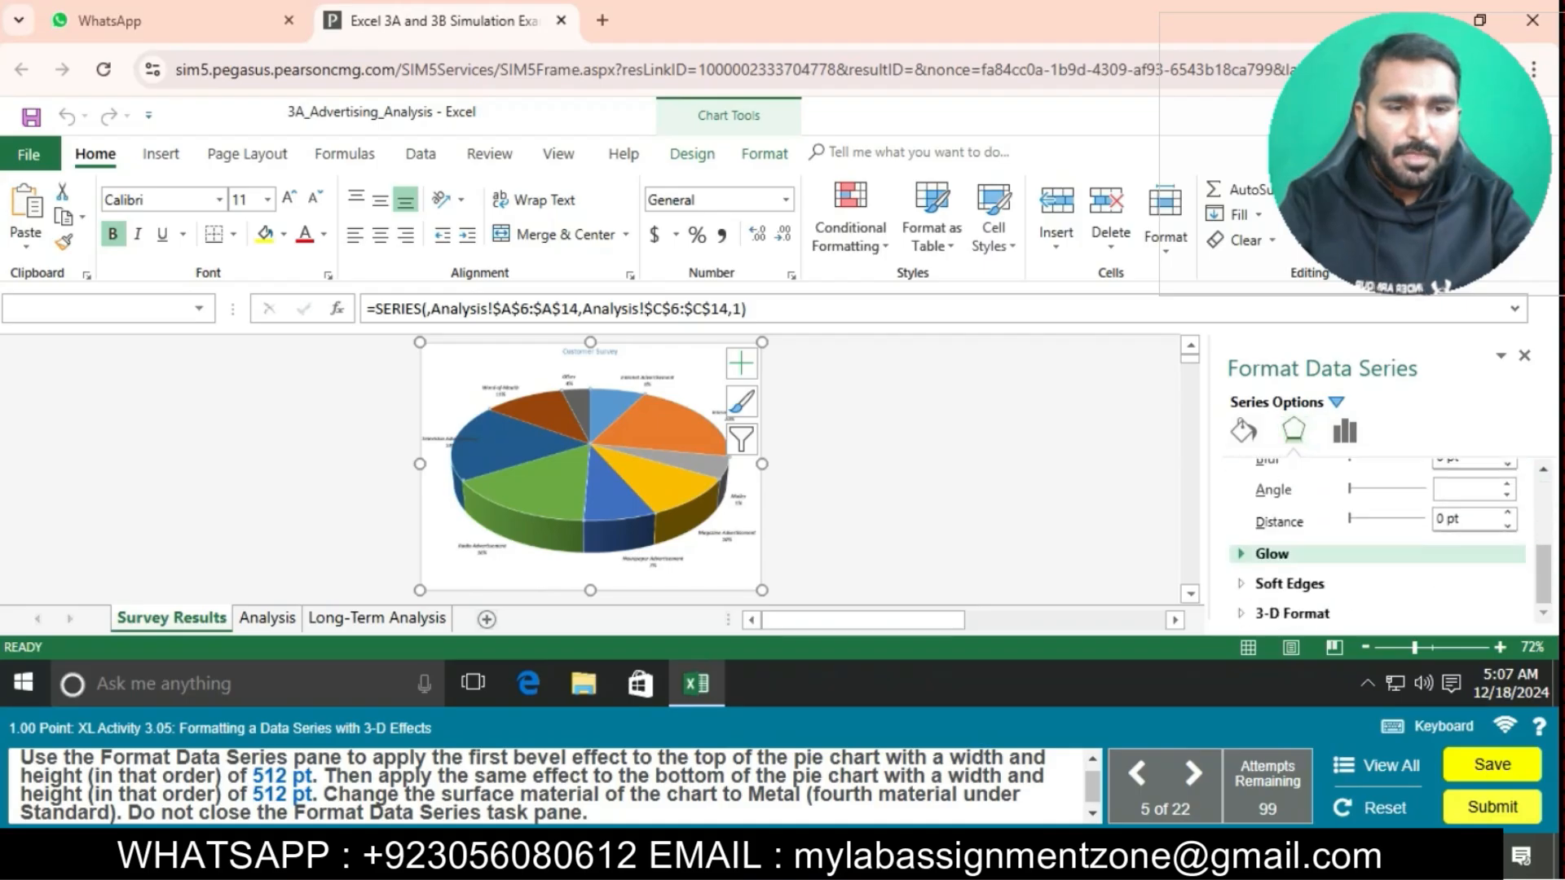
left_click(1272, 555)
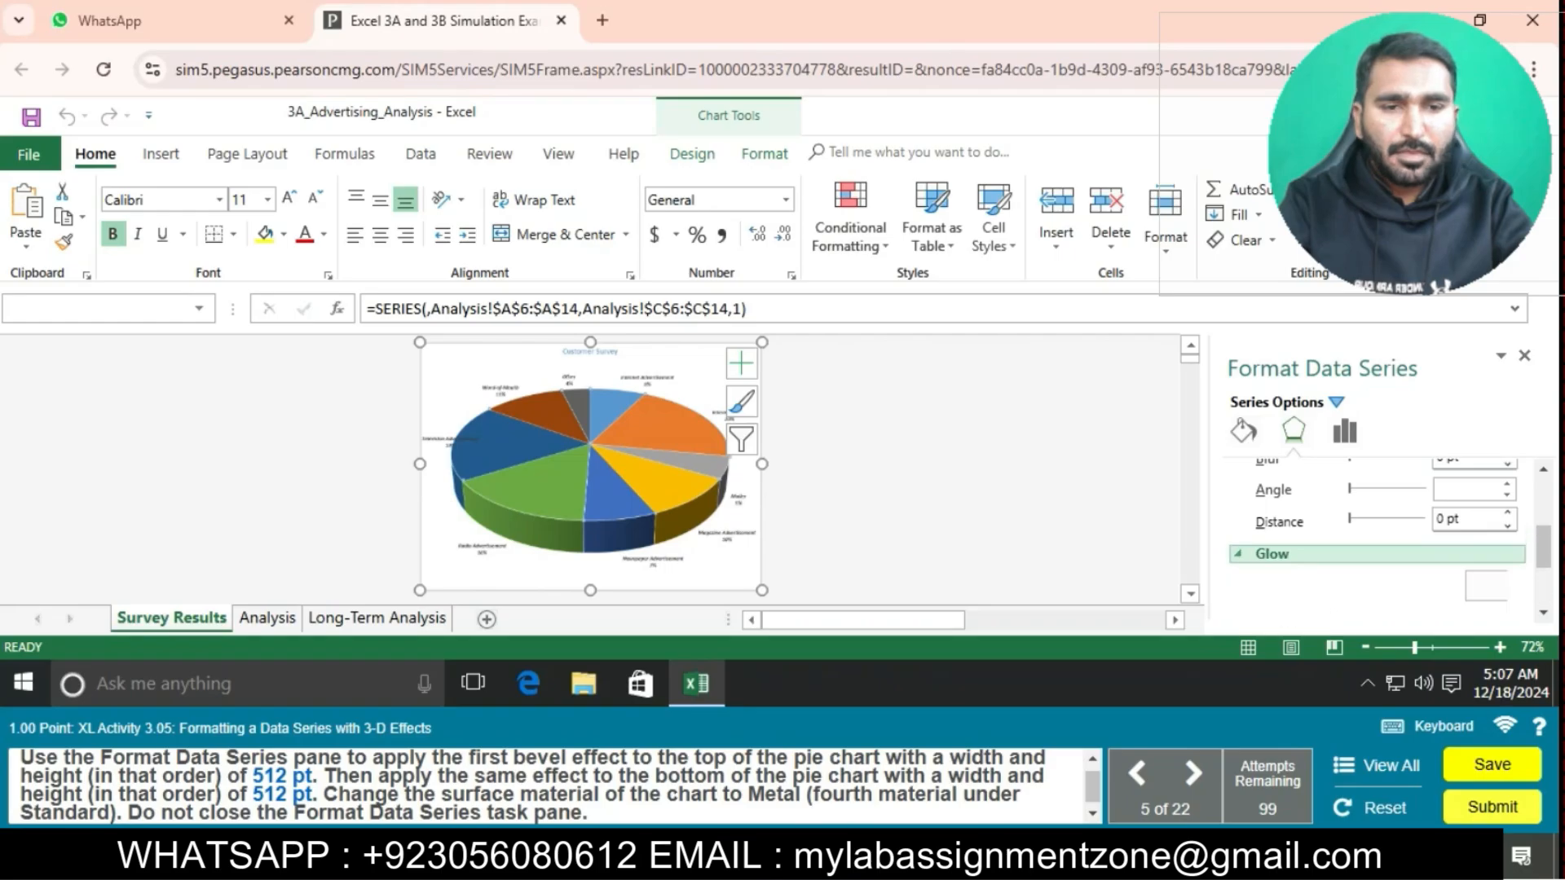
scroll(1304, 562, "down", 2)
left_click(1290, 585)
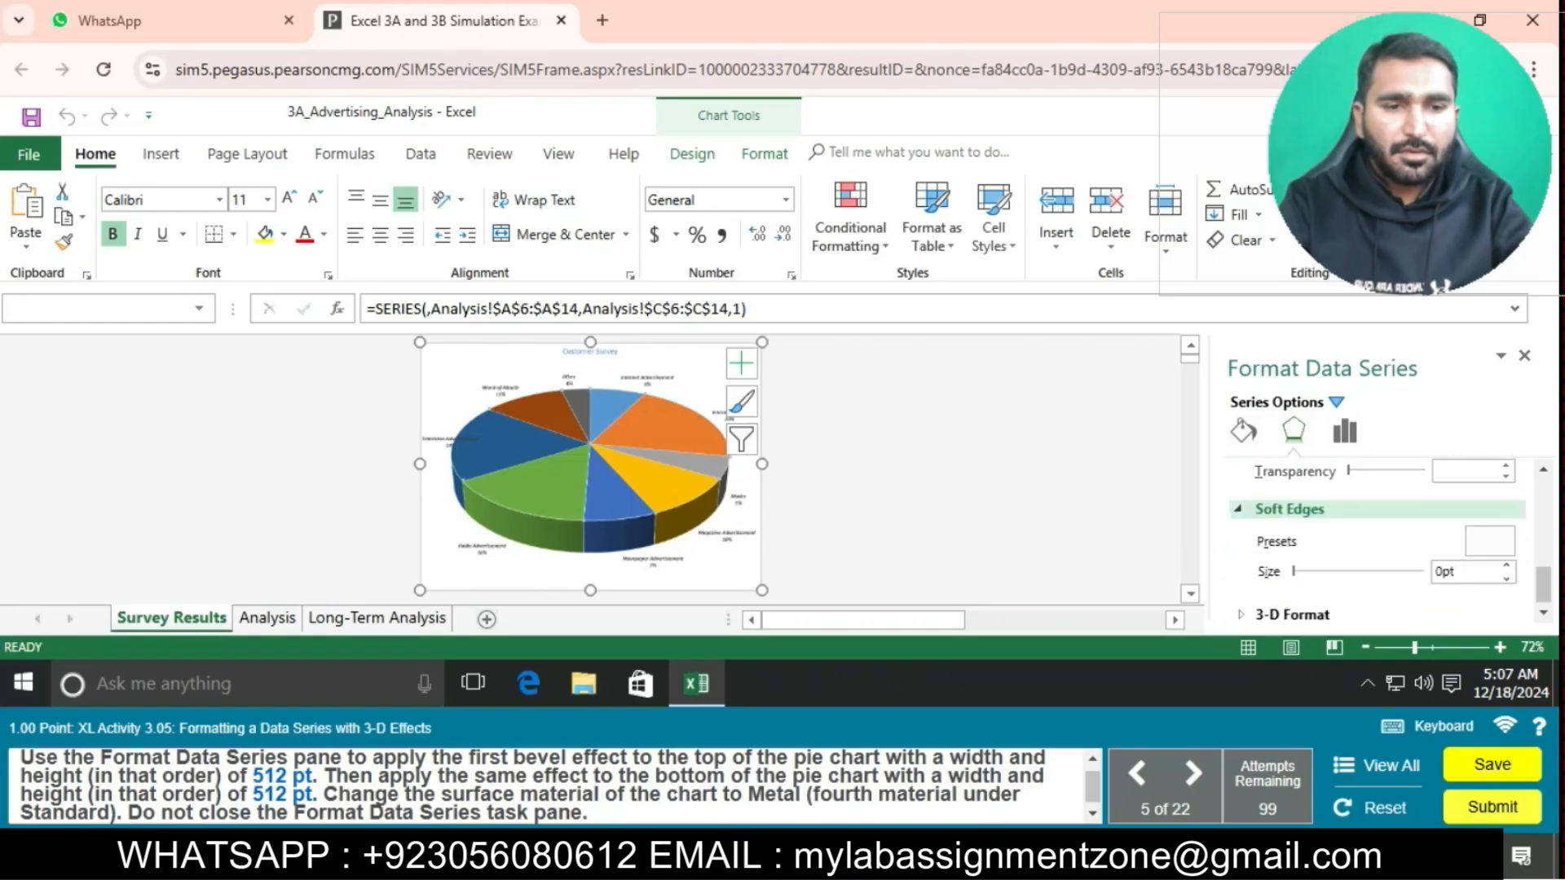
left_click(1292, 613)
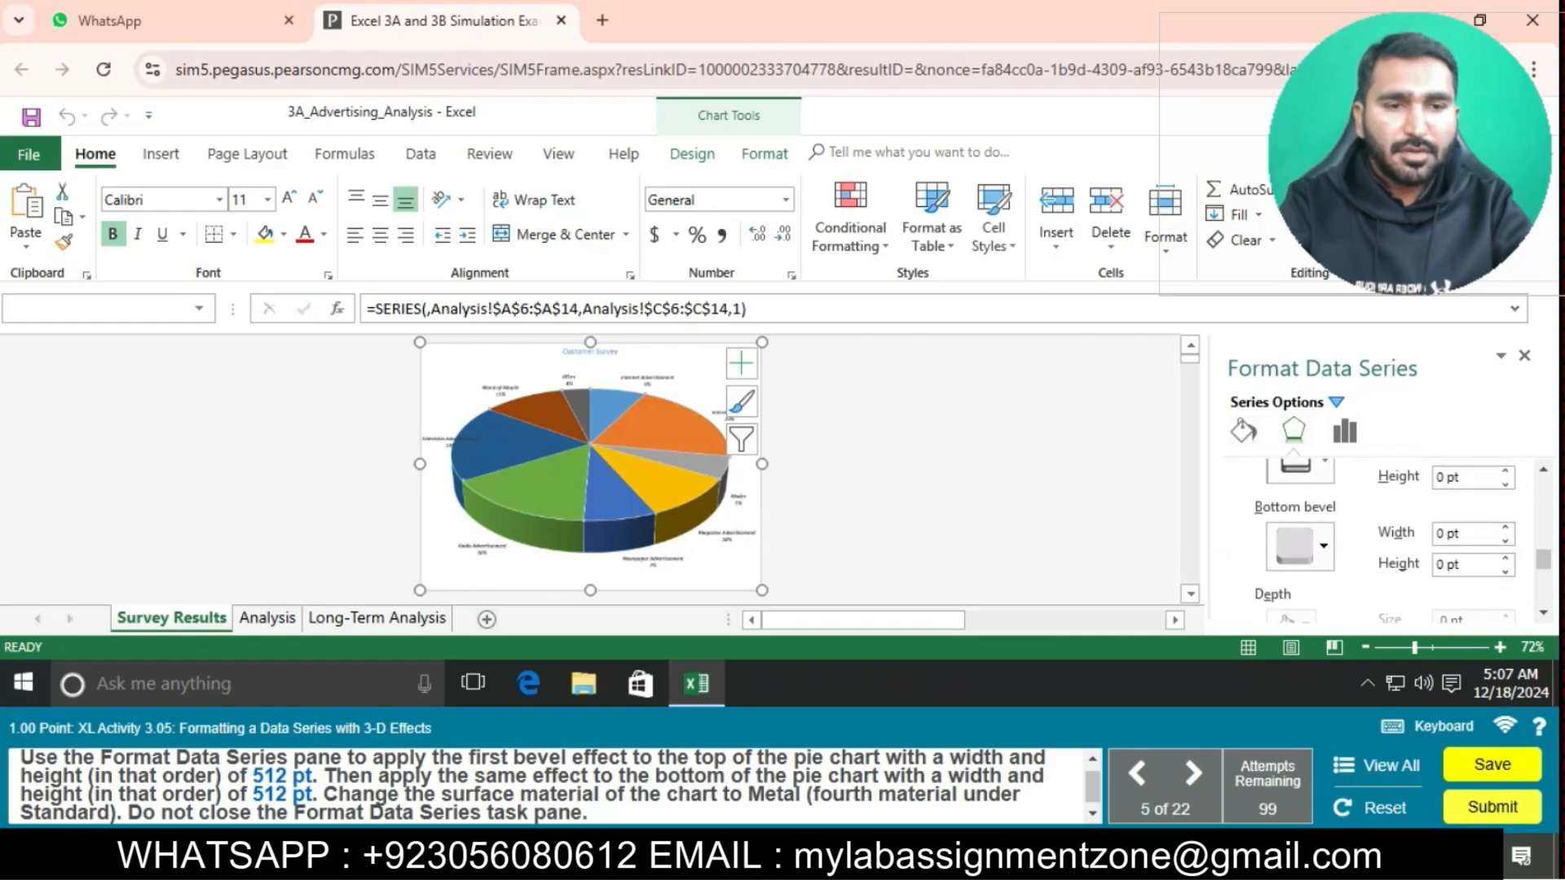
- Apply the first bevel effect to the top of the pie series with a width and height of 512 pt
left_click(1301, 557)
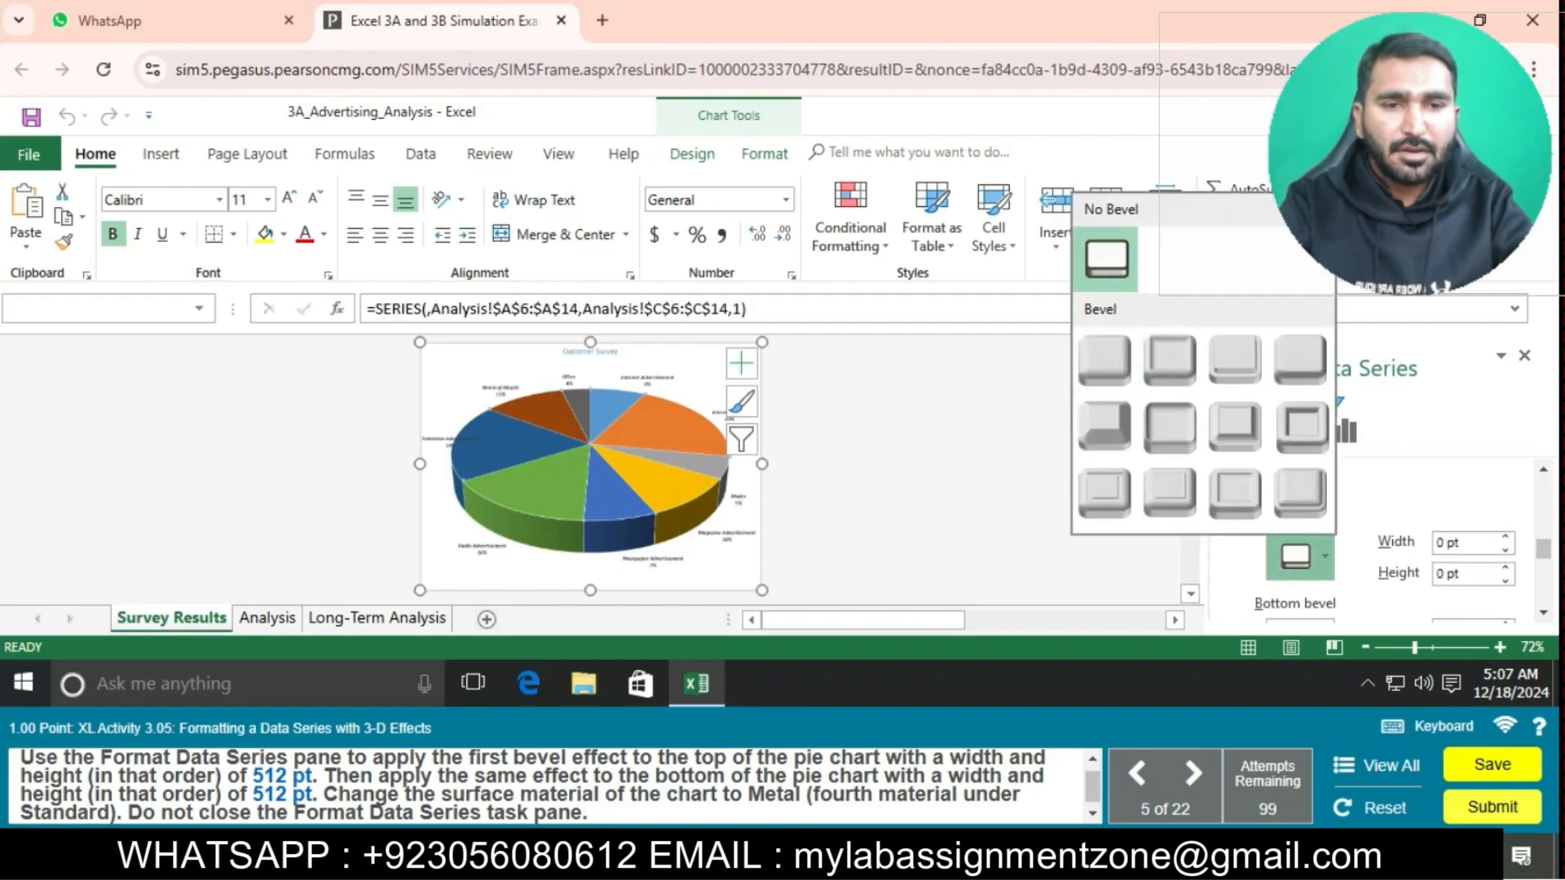
left_click(1104, 359)
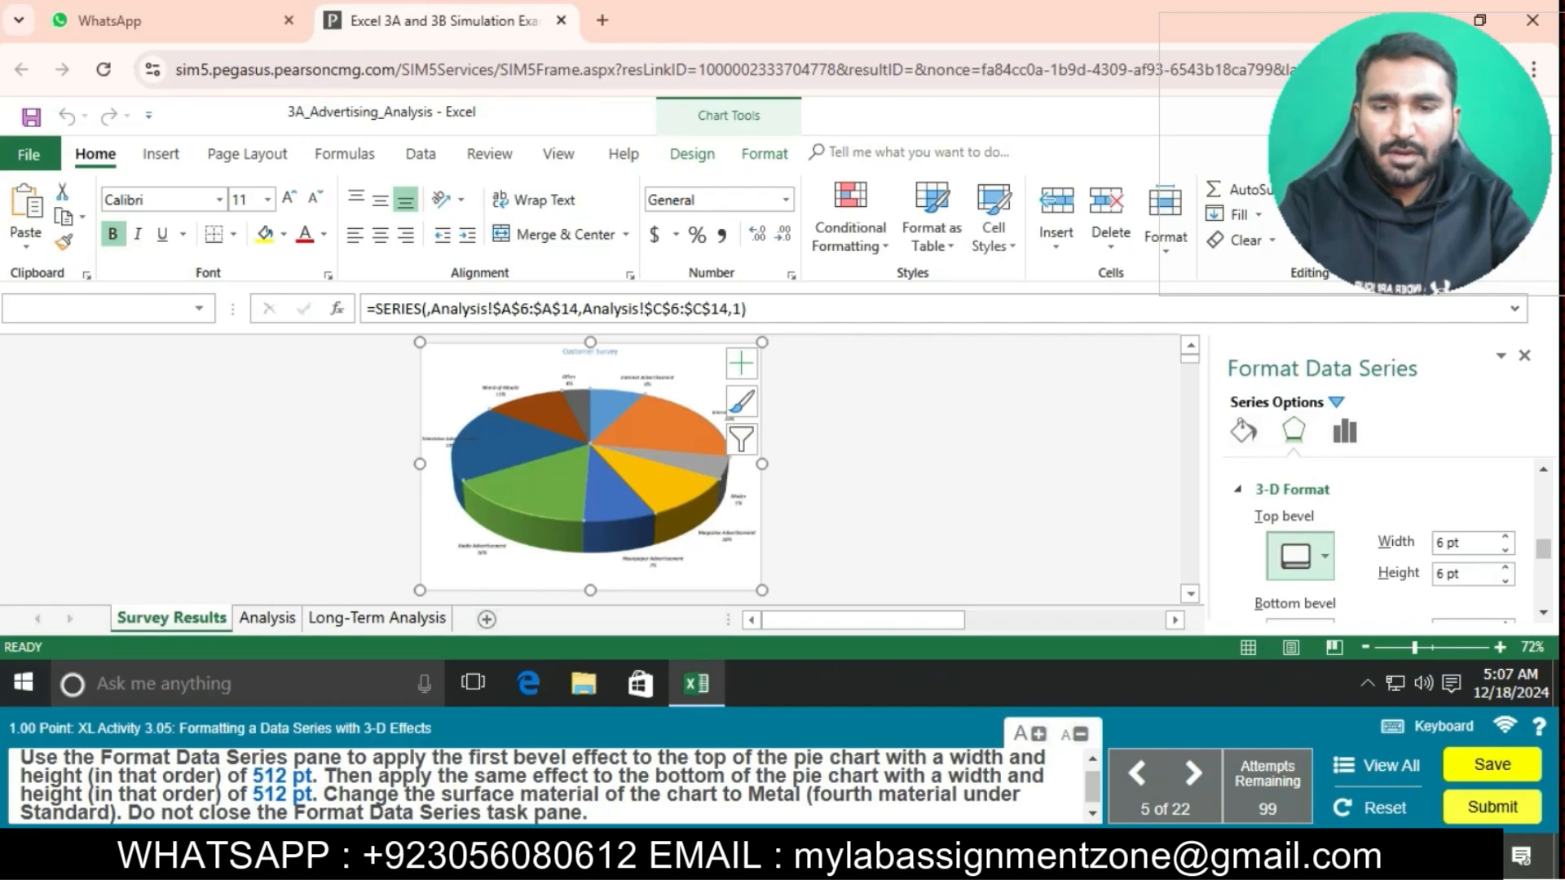
left_click(1438, 542)
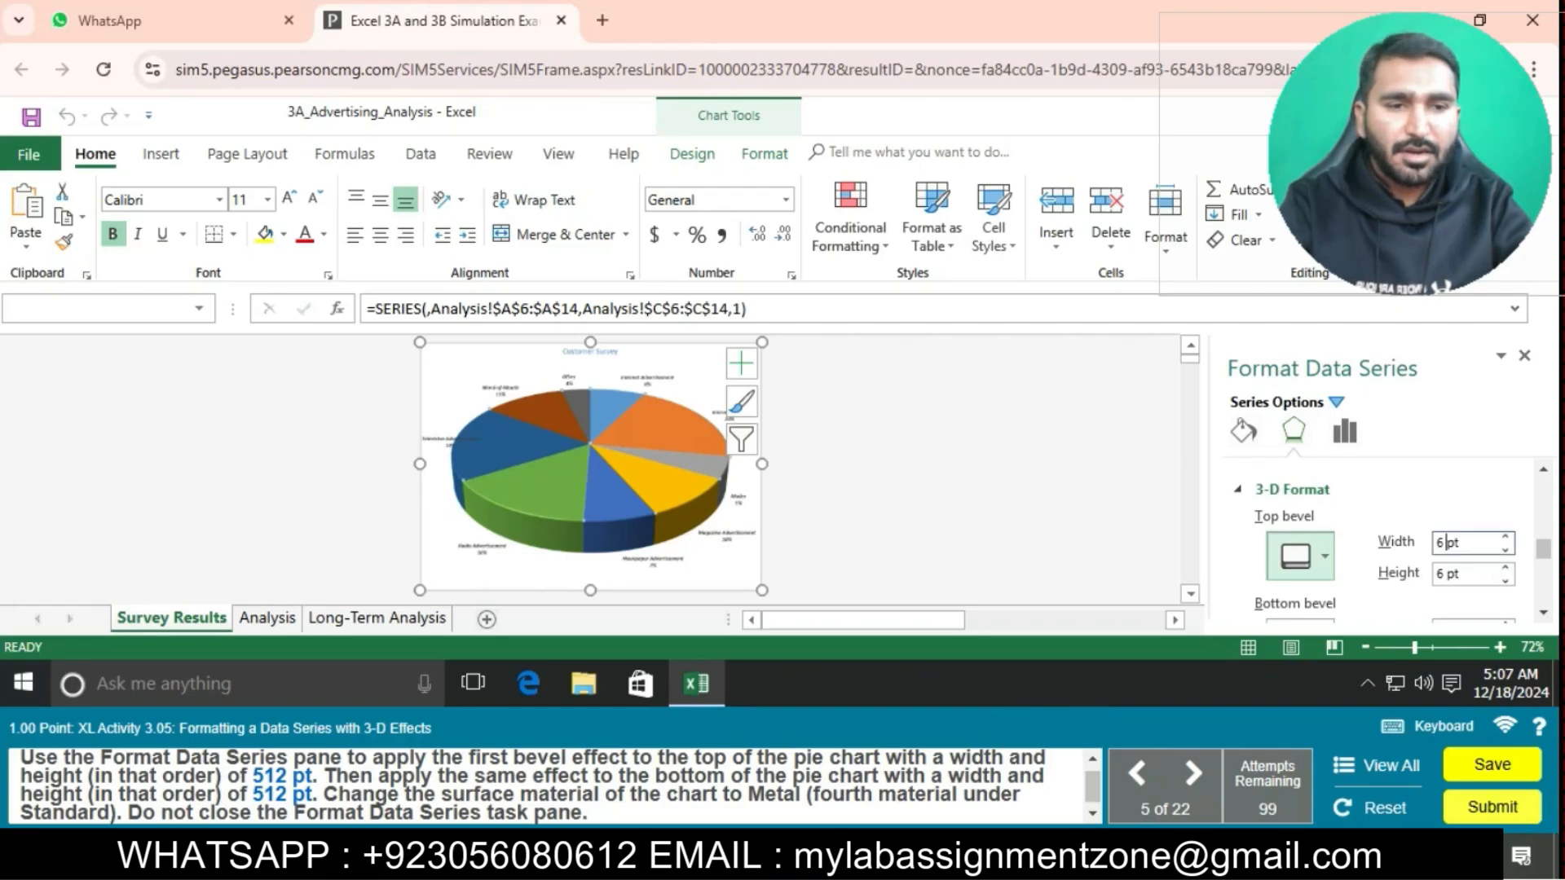
key("BackSpace")
key("BackSpace")
type("512")
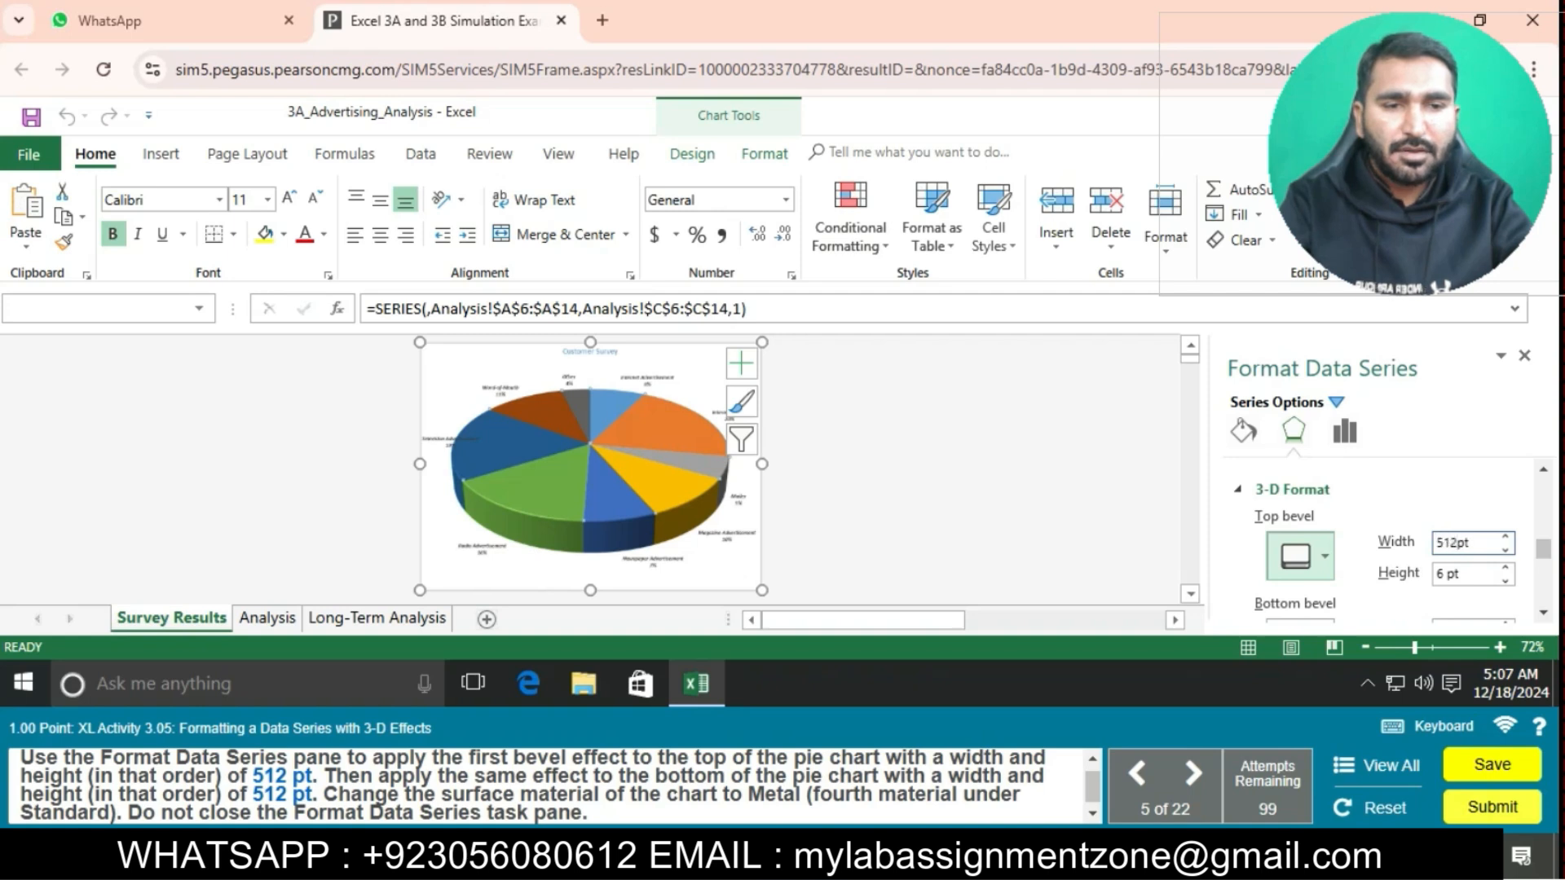
key("Tab")
type("512")
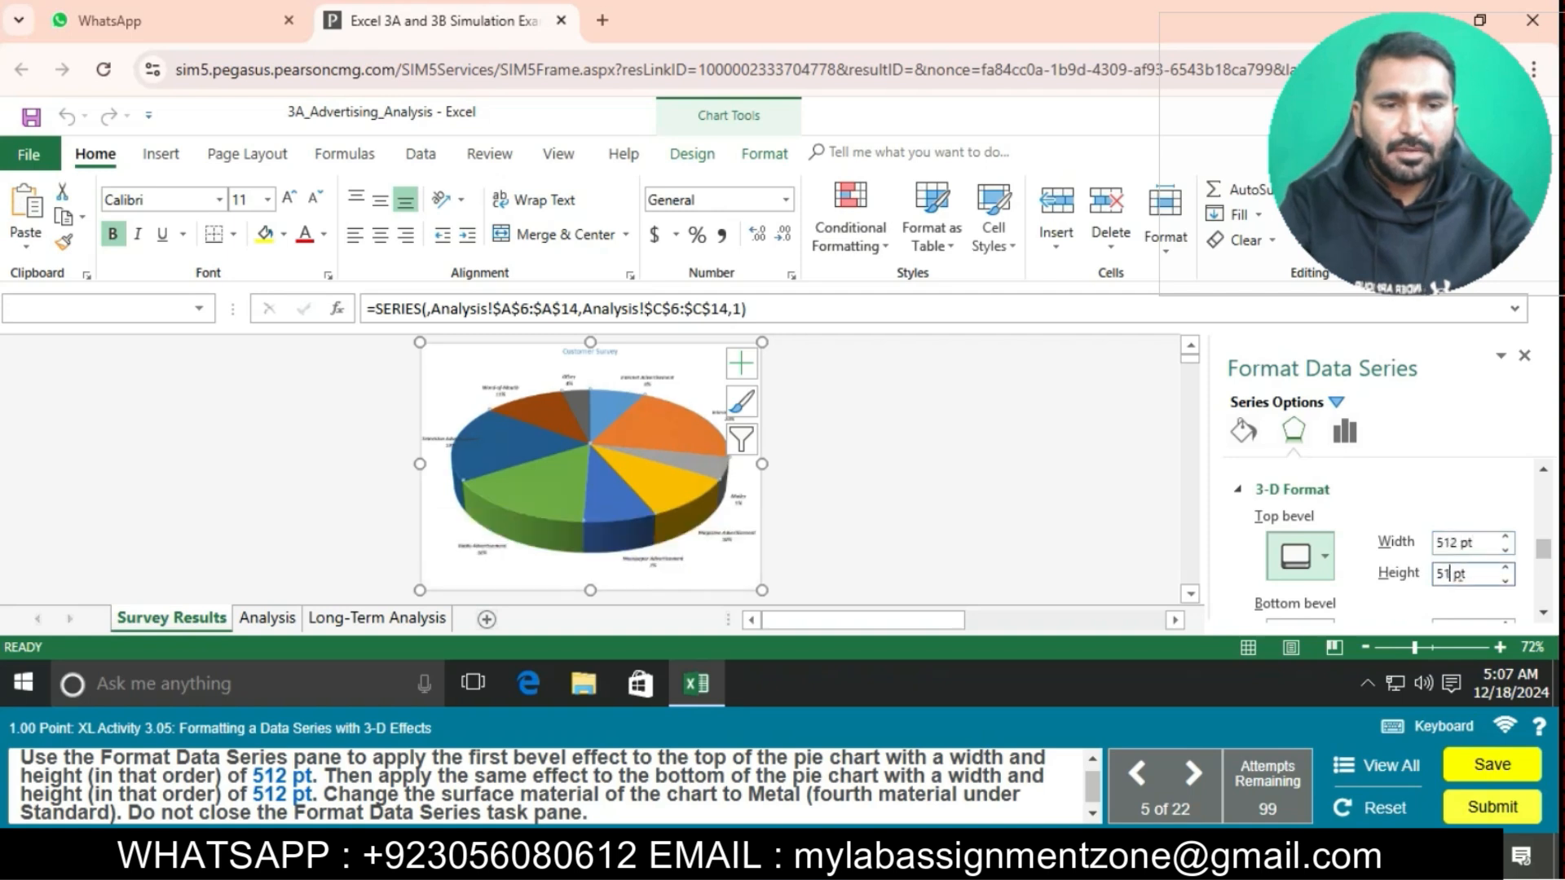
key("Return")
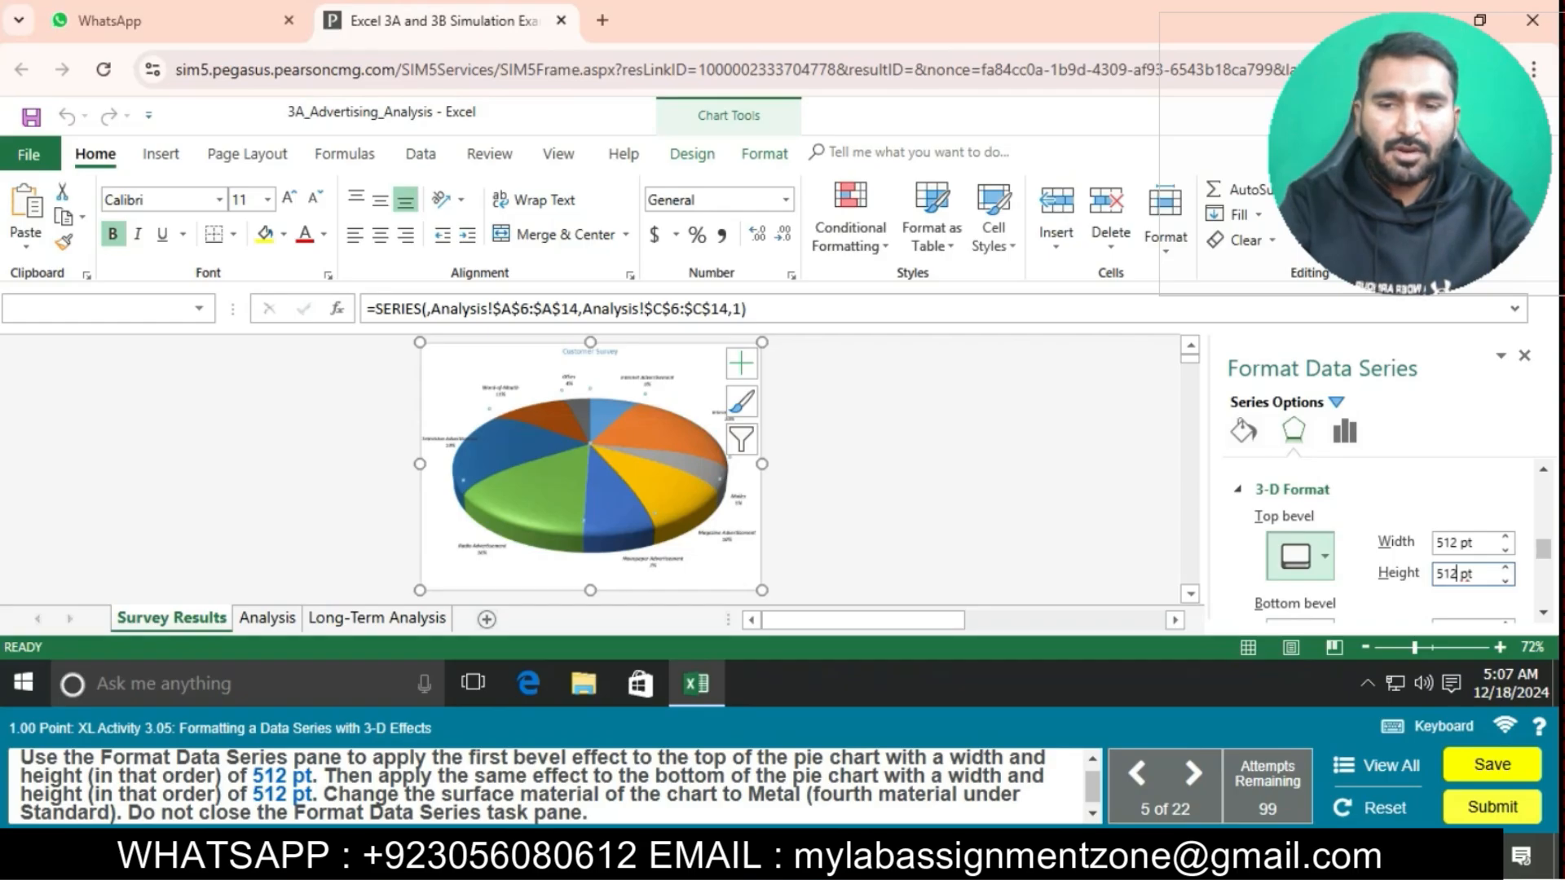
- Apply the first bevel effect to the bottom of the pie series
scroll(1328, 501, "down", 3)
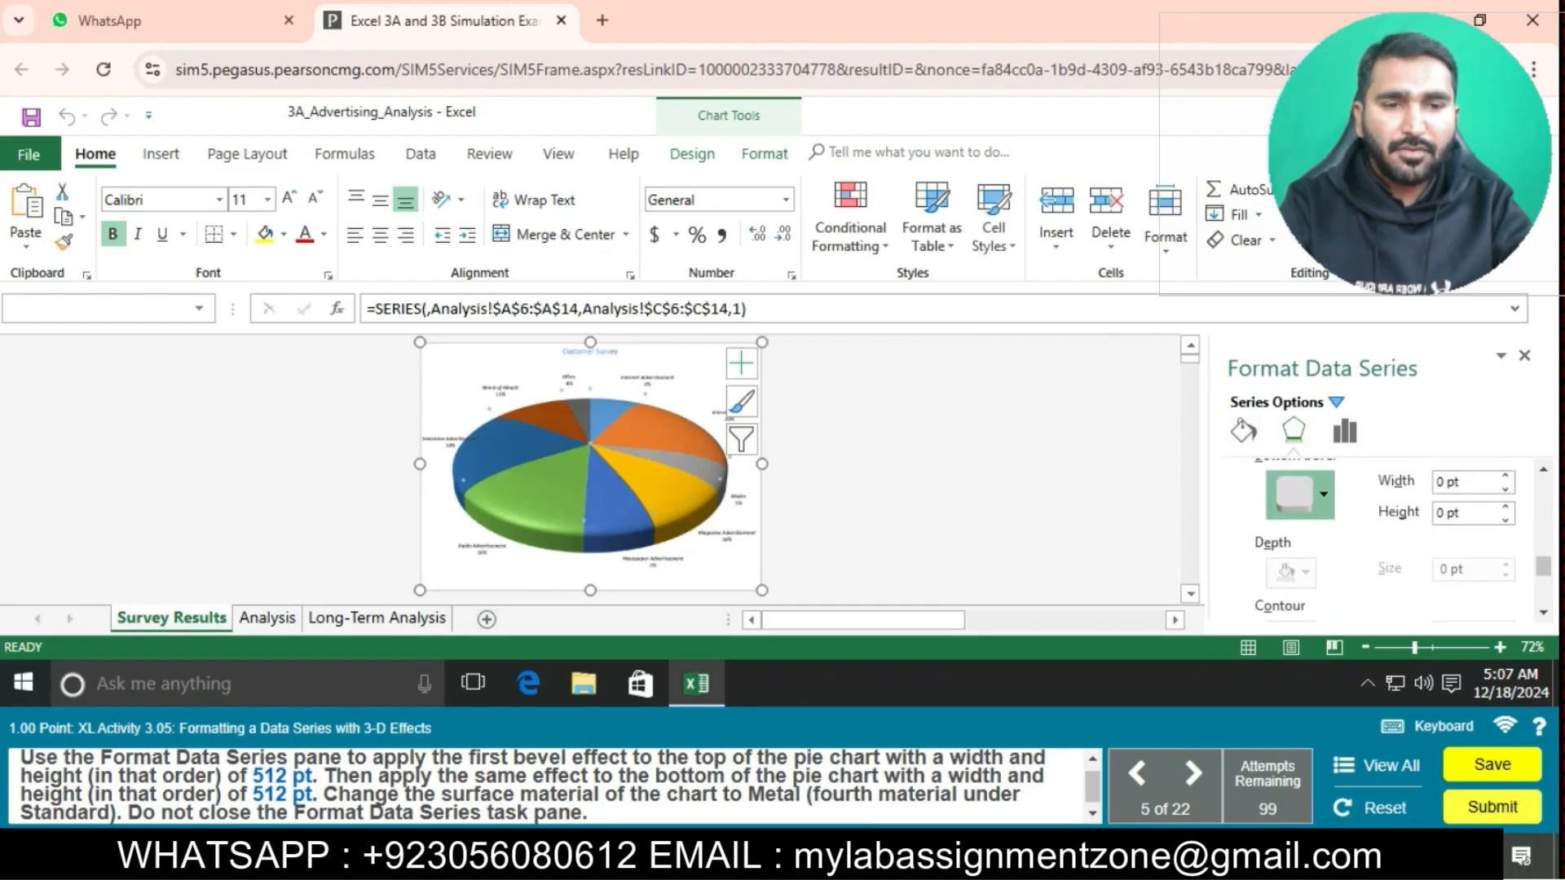
left_click(1322, 494)
left_click(1105, 298)
- Set the bottom bevel's width and height to 512 pt each
left_click(1447, 482)
key("BackSpace")
key("BackSpace")
type("512")
key("Delete")
key("Delete")
key("Tab")
key("BackSpace")
type("512pt")
key("Tab")
- Change the pie series' surface material to Metal, the fourth of the standard materials
scroll(1305, 521, "down", 1)
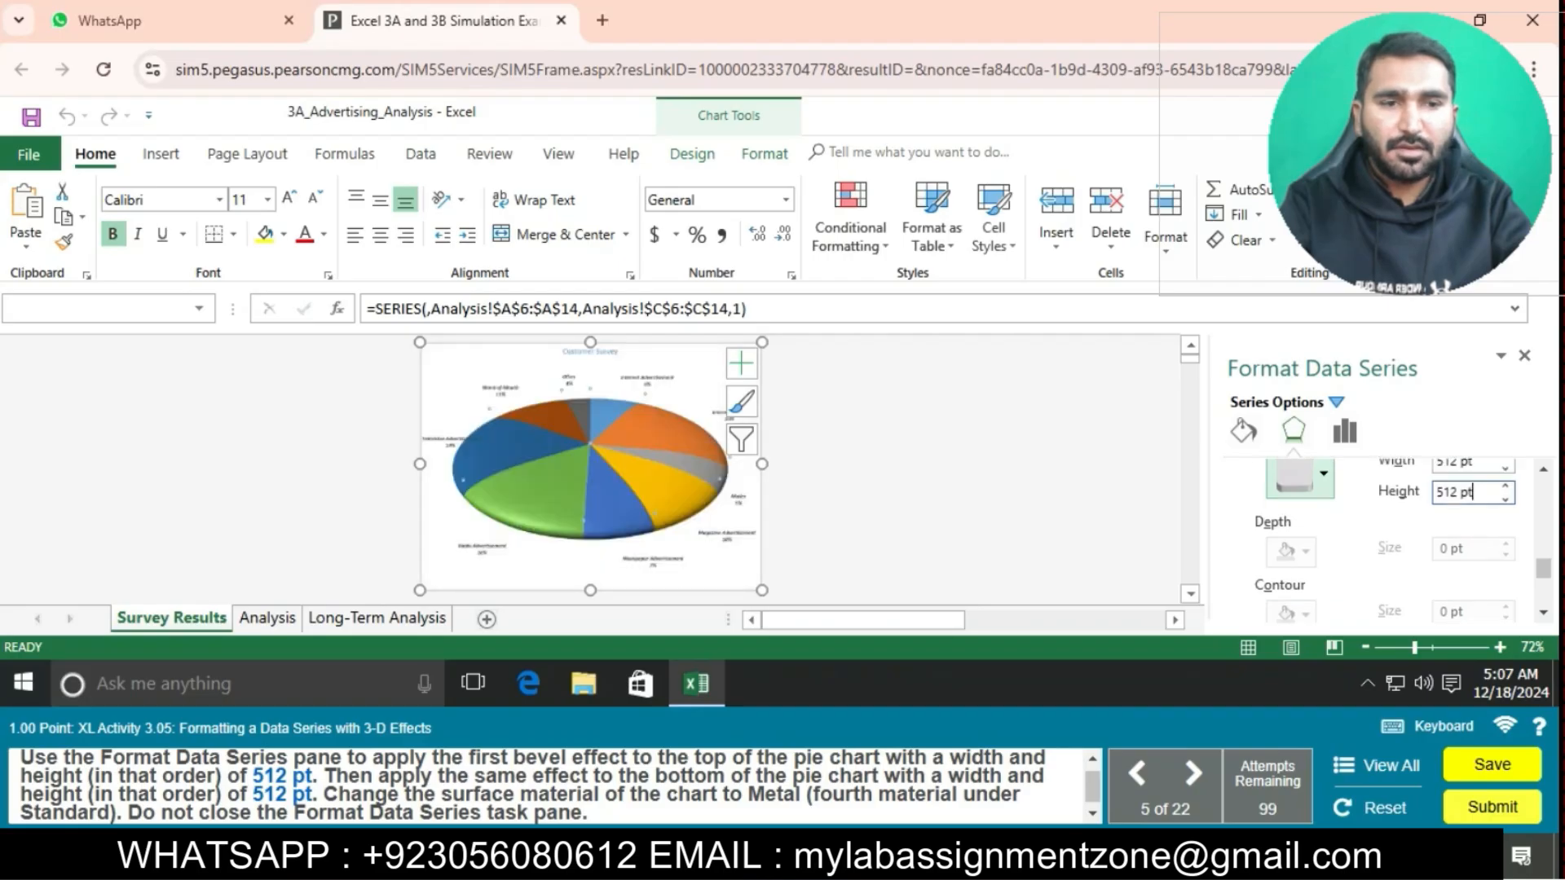
left_click(1300, 585)
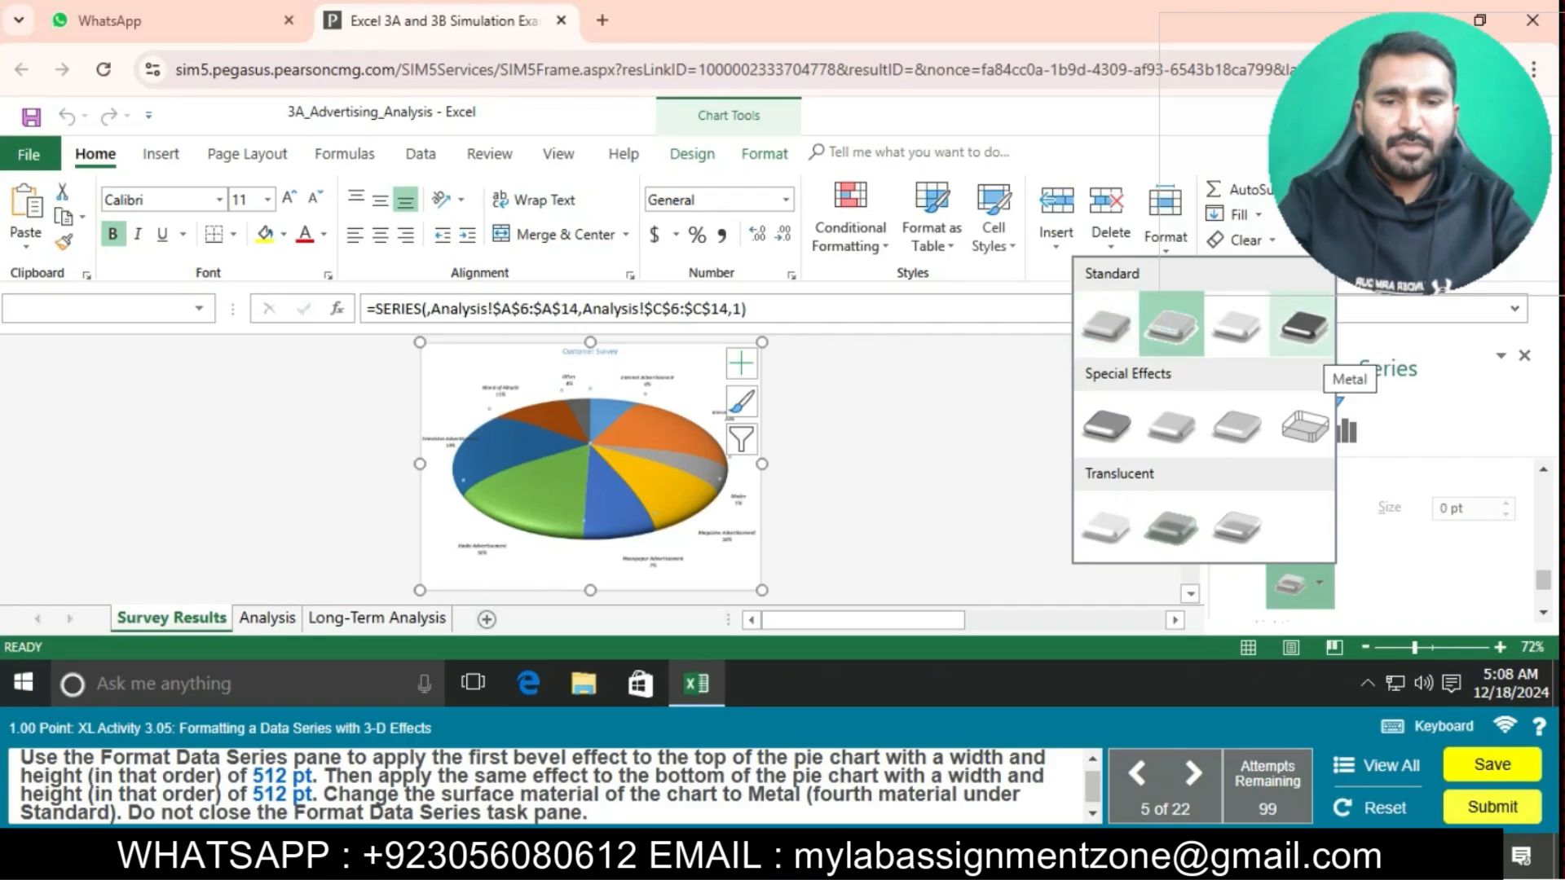
left_click(1304, 326)
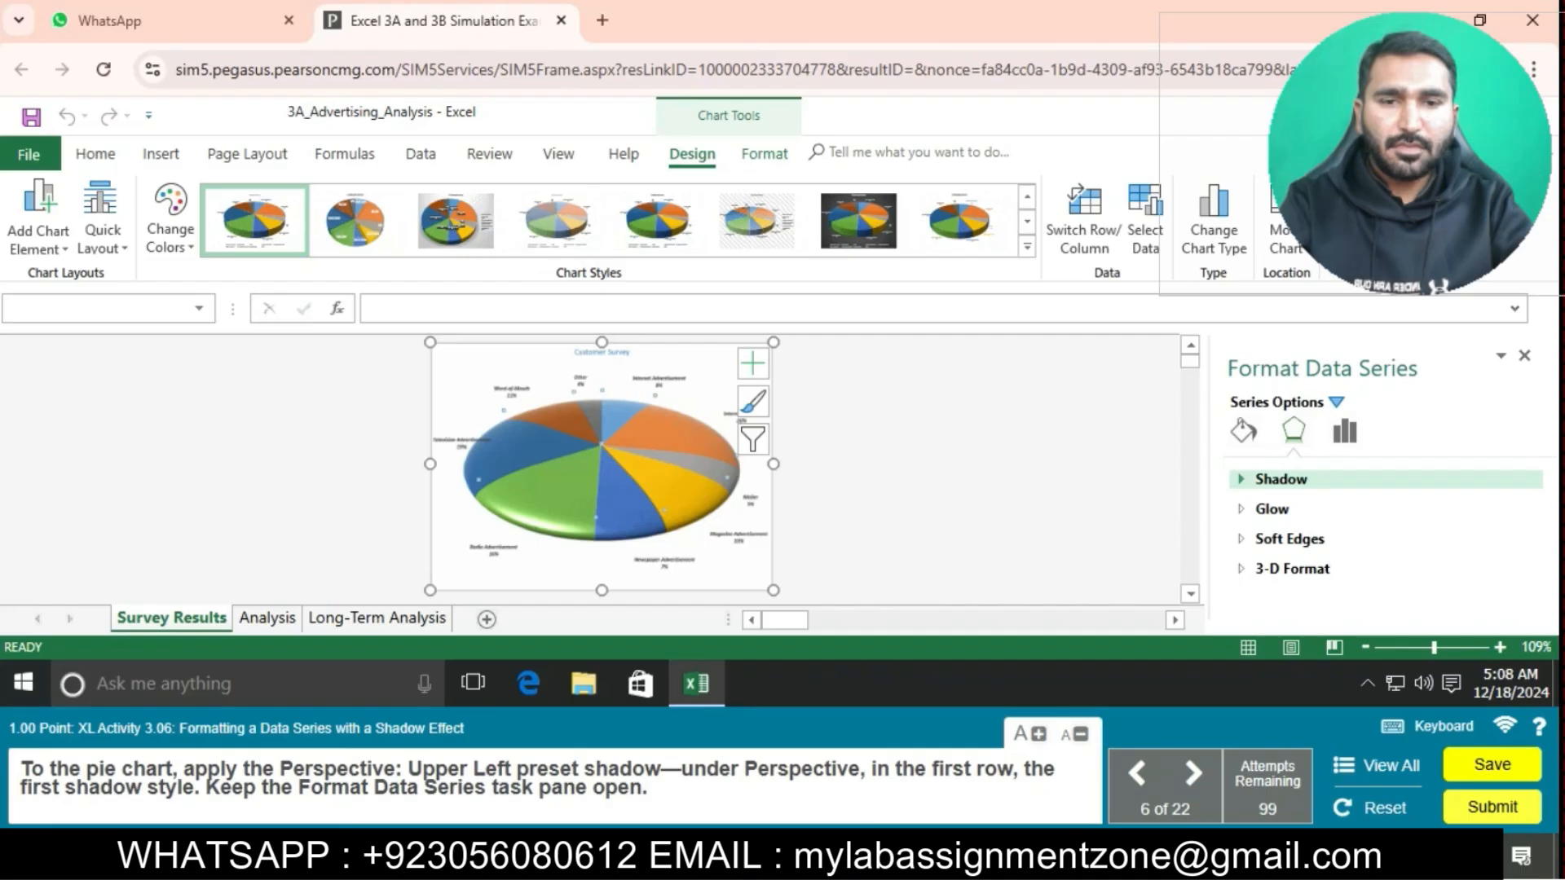
- Try to apply the Perspective: Upper Left preset shadow with the chart area selected, then deselect the chart
left_click(548, 491)
left_click(545, 568)
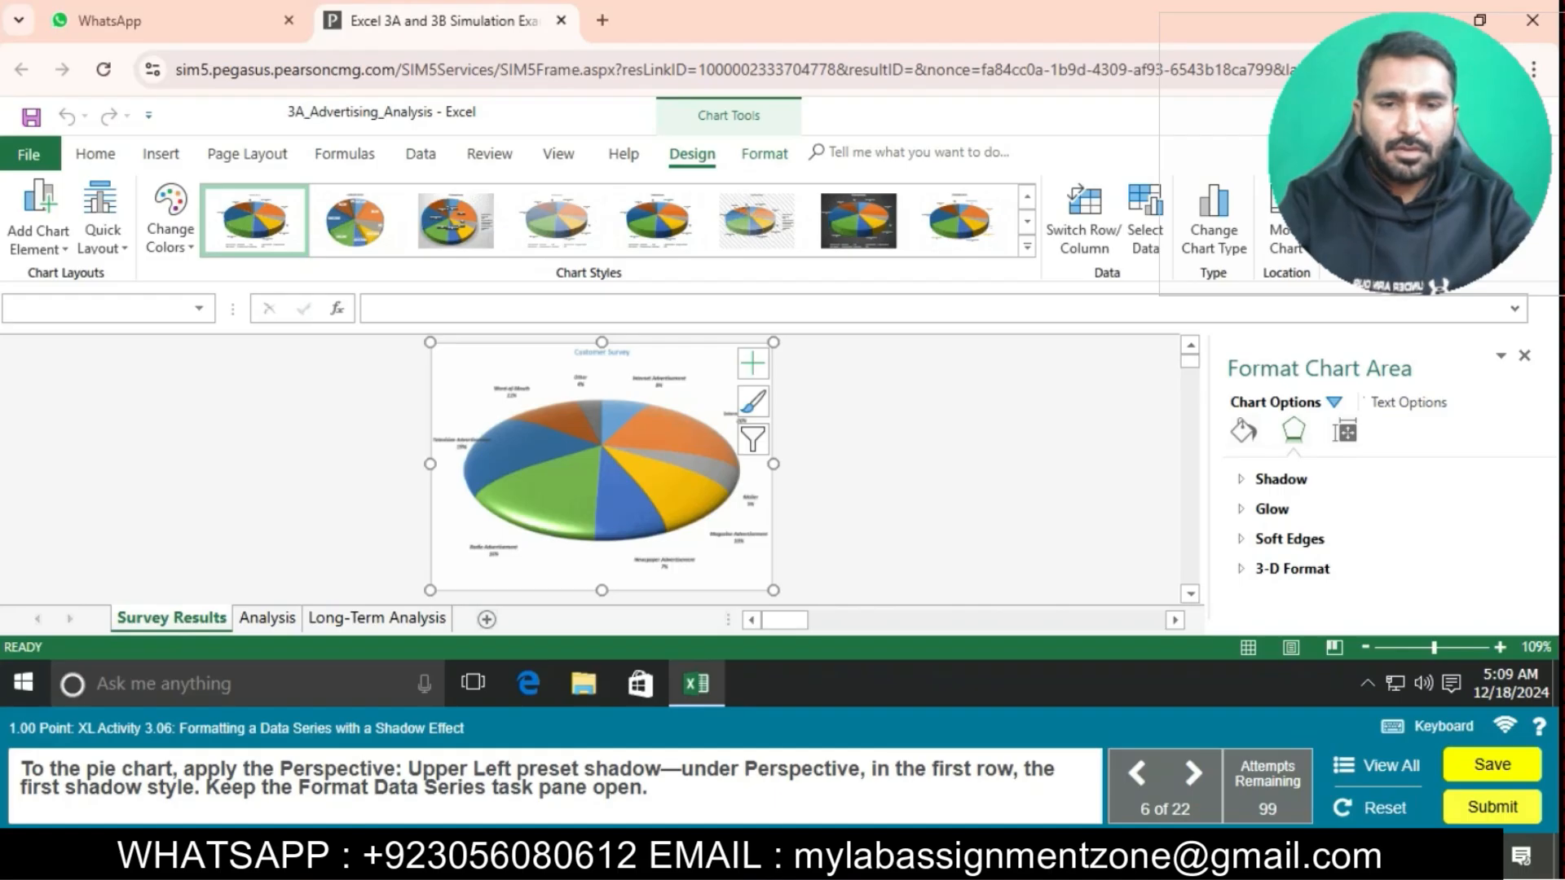
left_click(1280, 479)
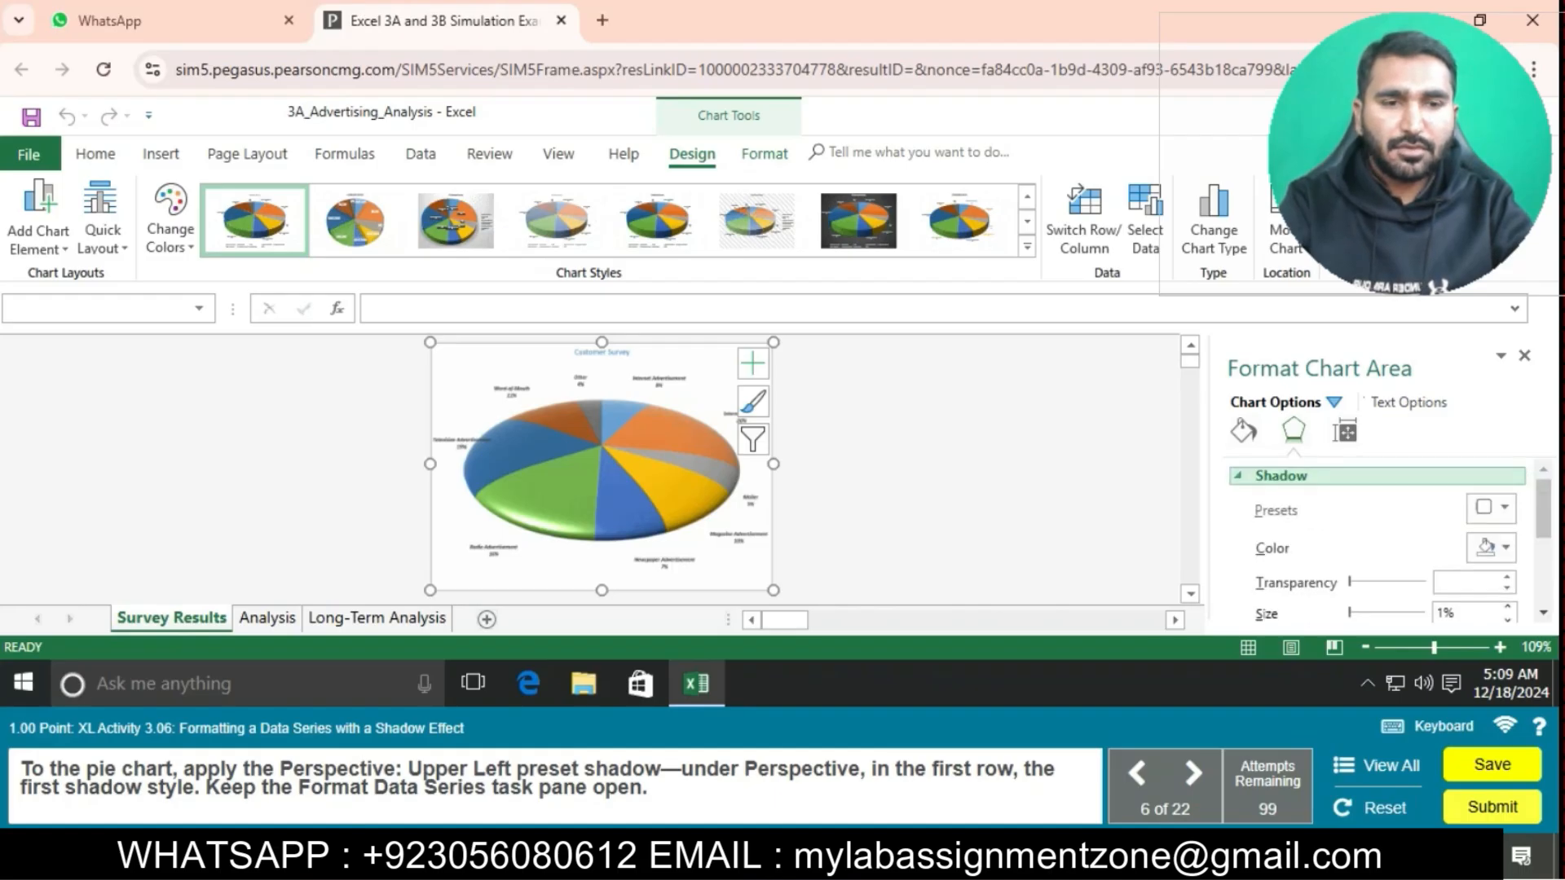
scroll(1369, 522, "up", 3)
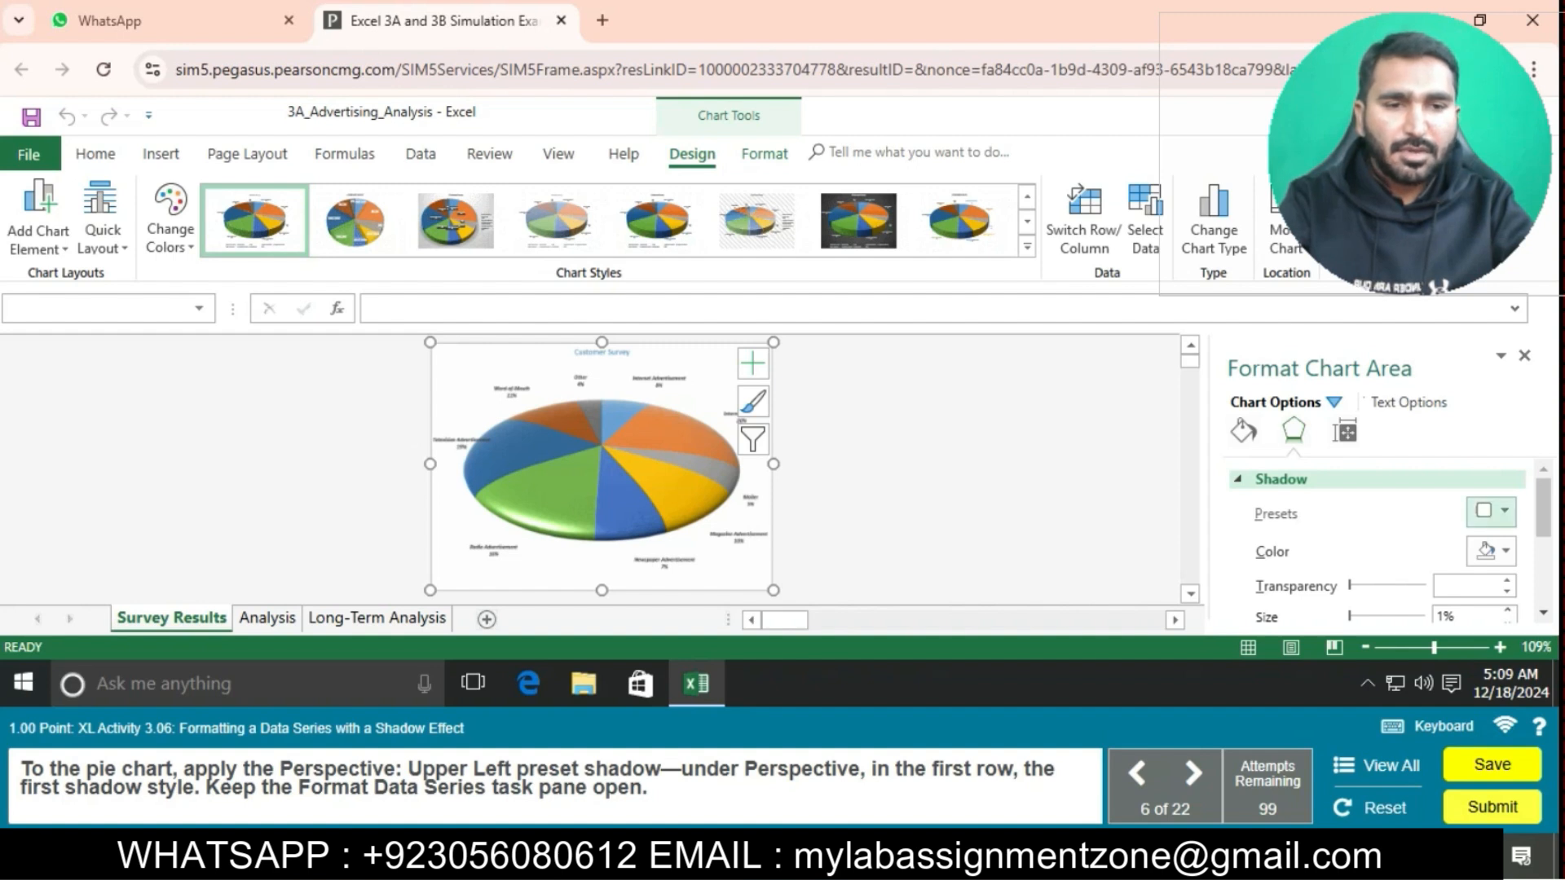
left_click(1499, 512)
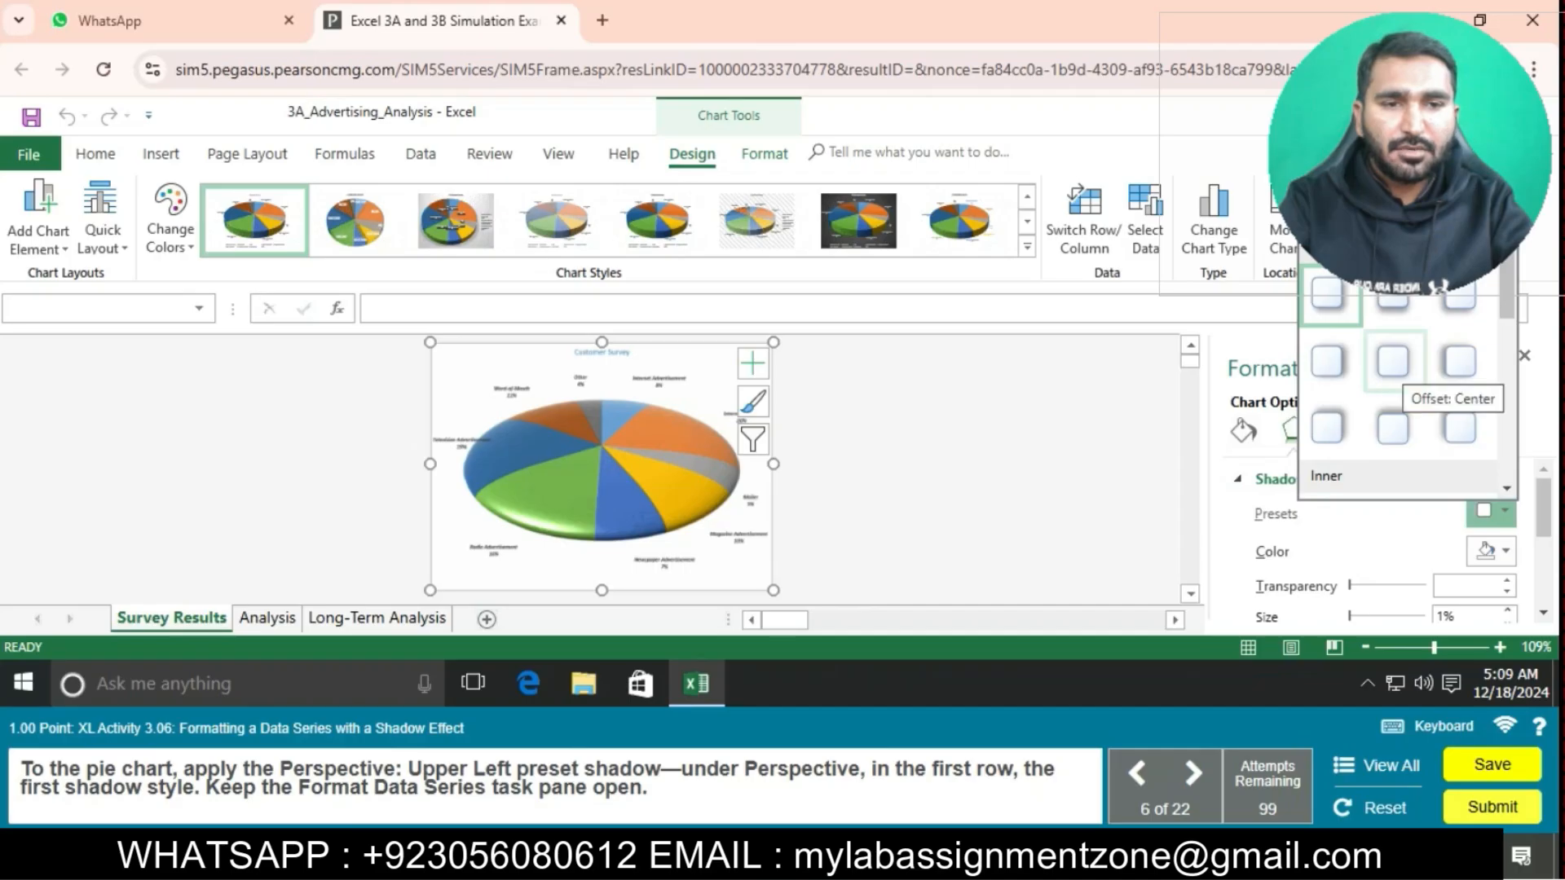
scroll(1402, 383, "down", 2)
scroll(1337, 404, "down", 1)
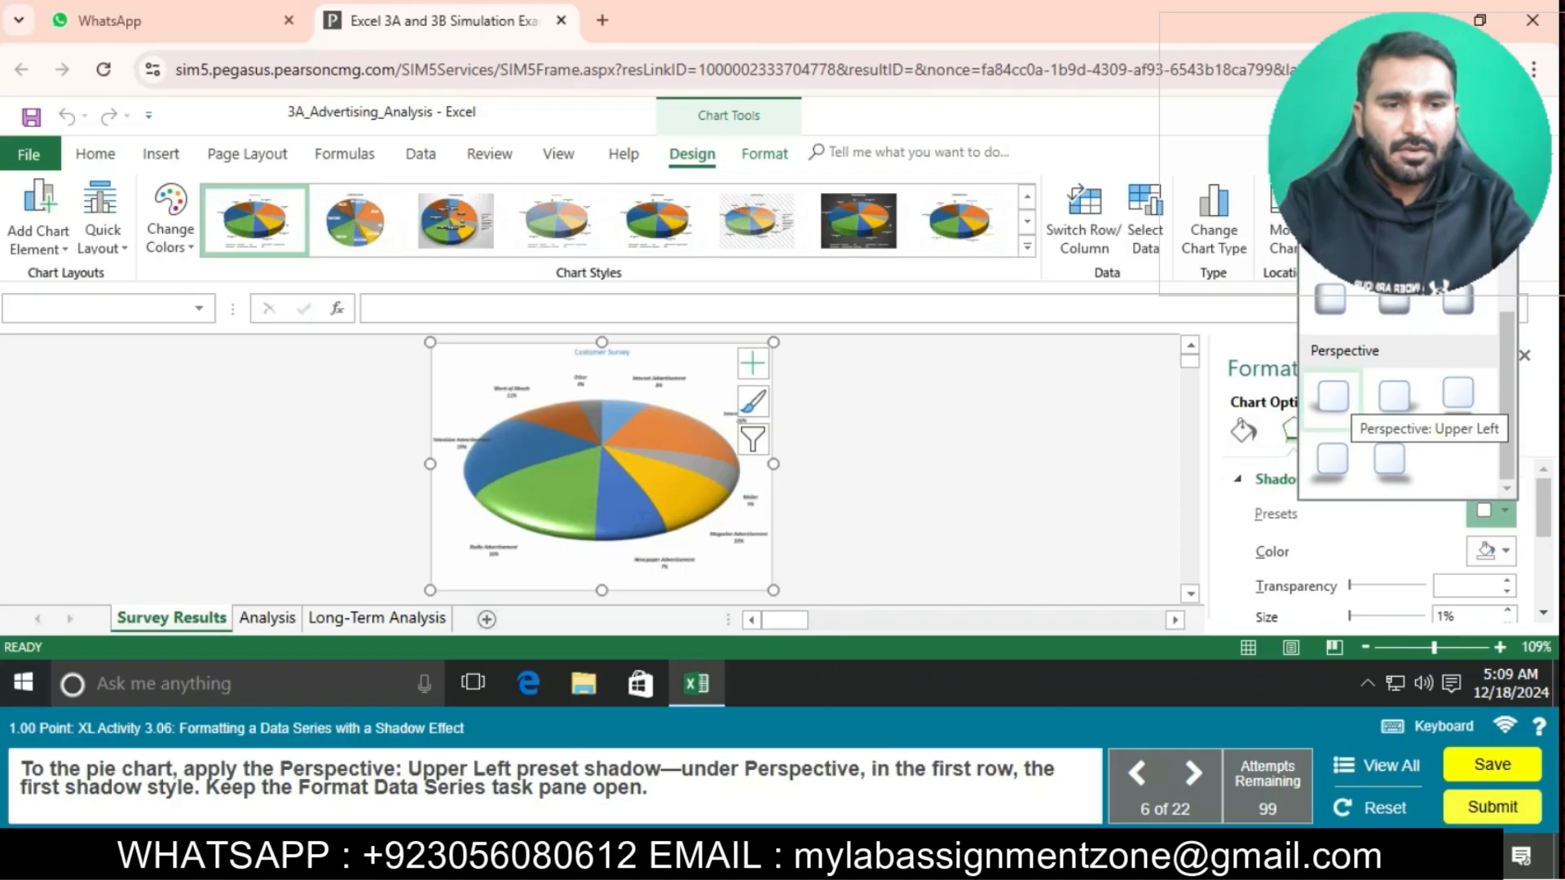
left_click(1333, 397)
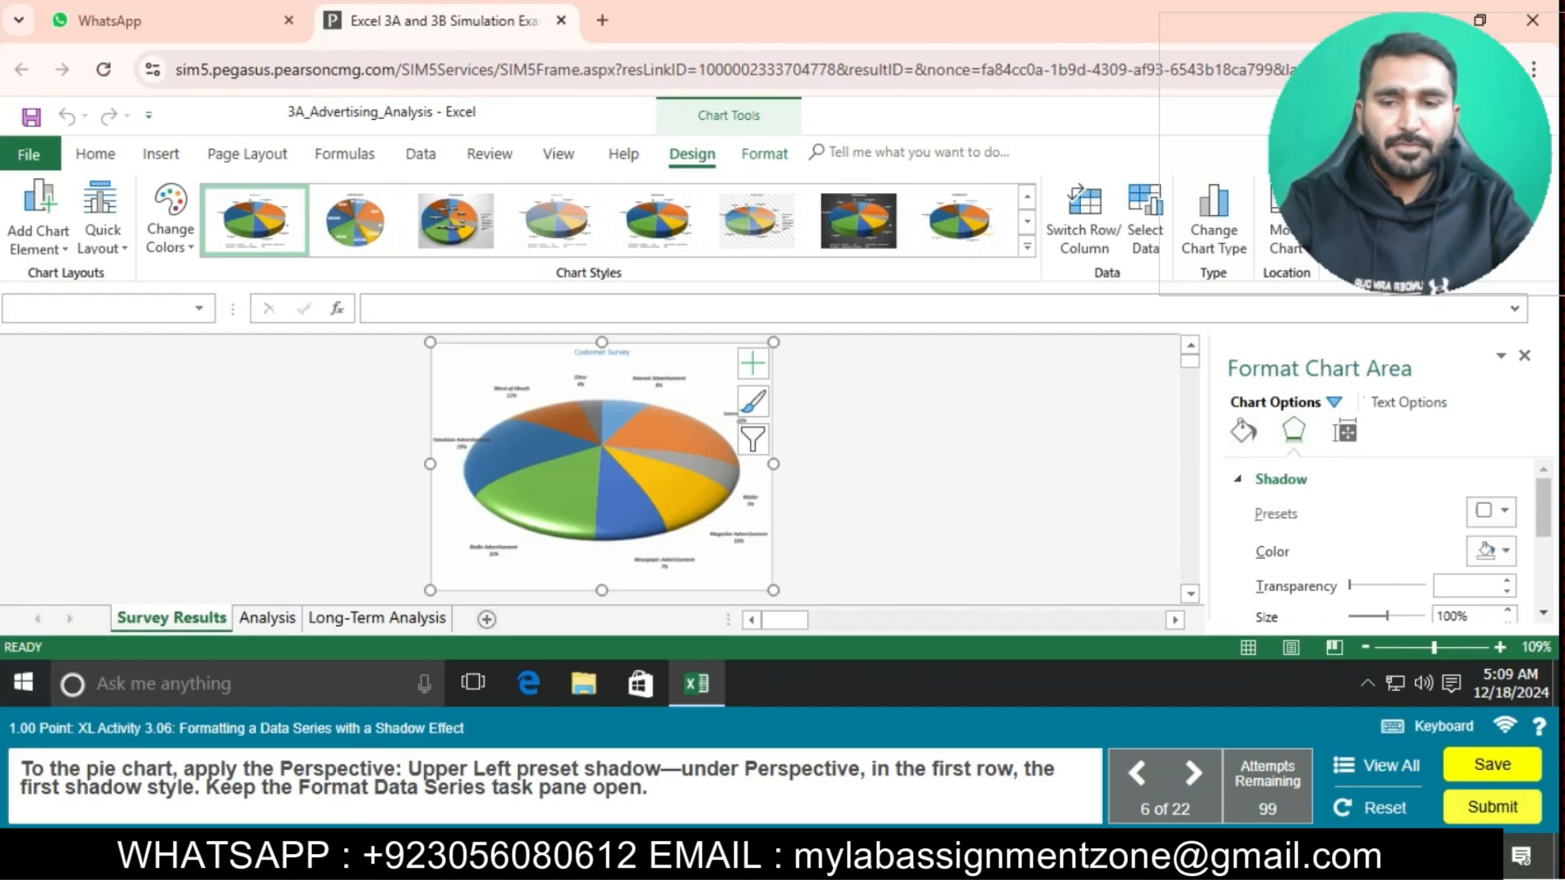
left_click(970, 467)
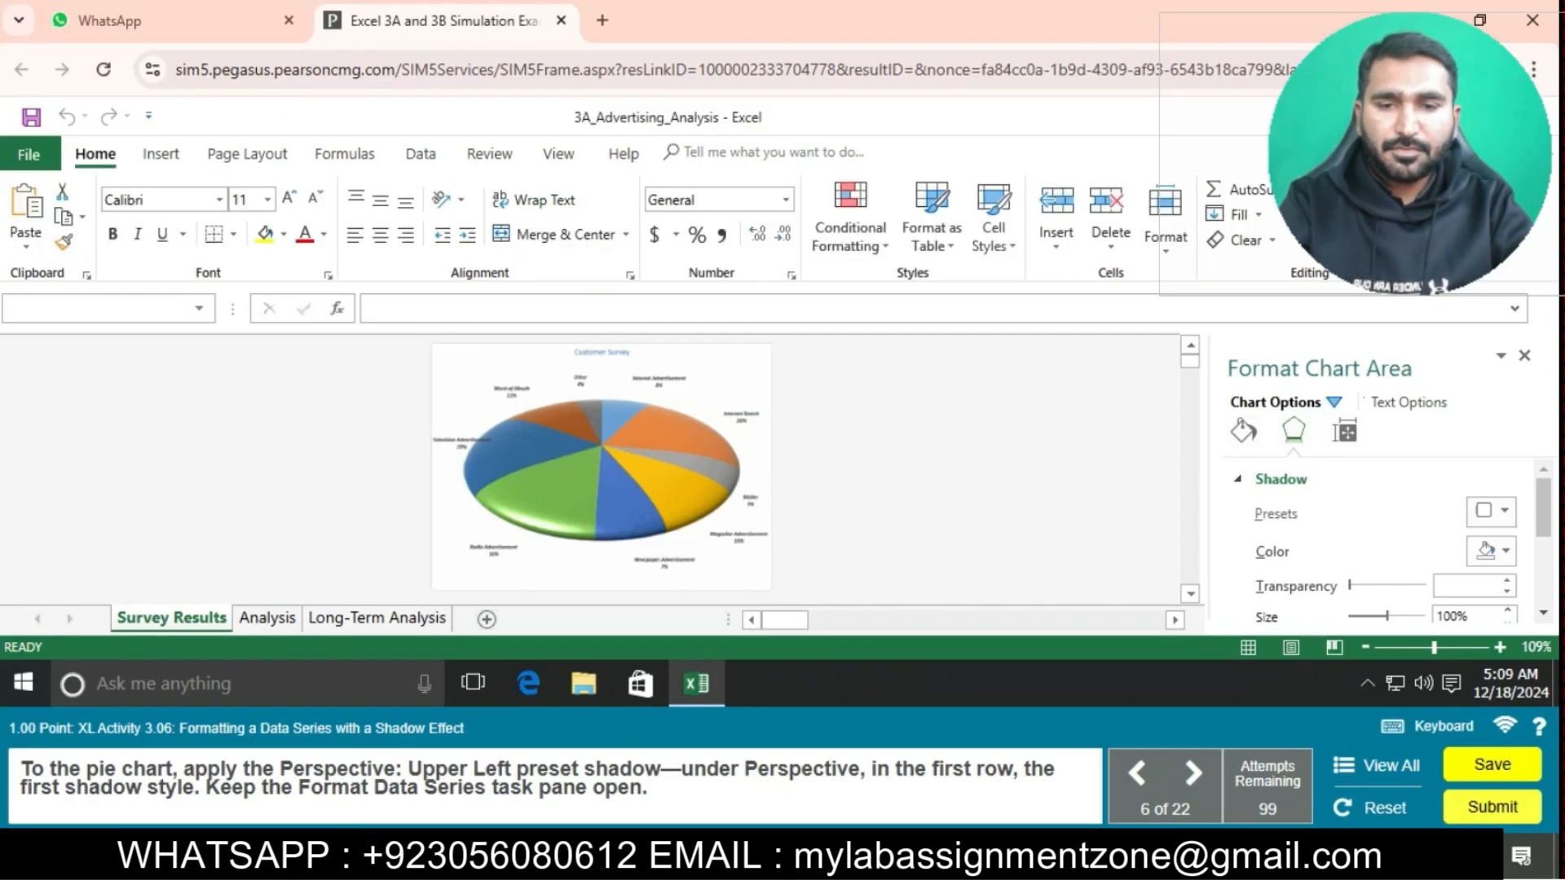
- Select the pie's data series and apply the Perspective: Upper Left preset shadow to it
left_click(601, 470)
left_click(1491, 511)
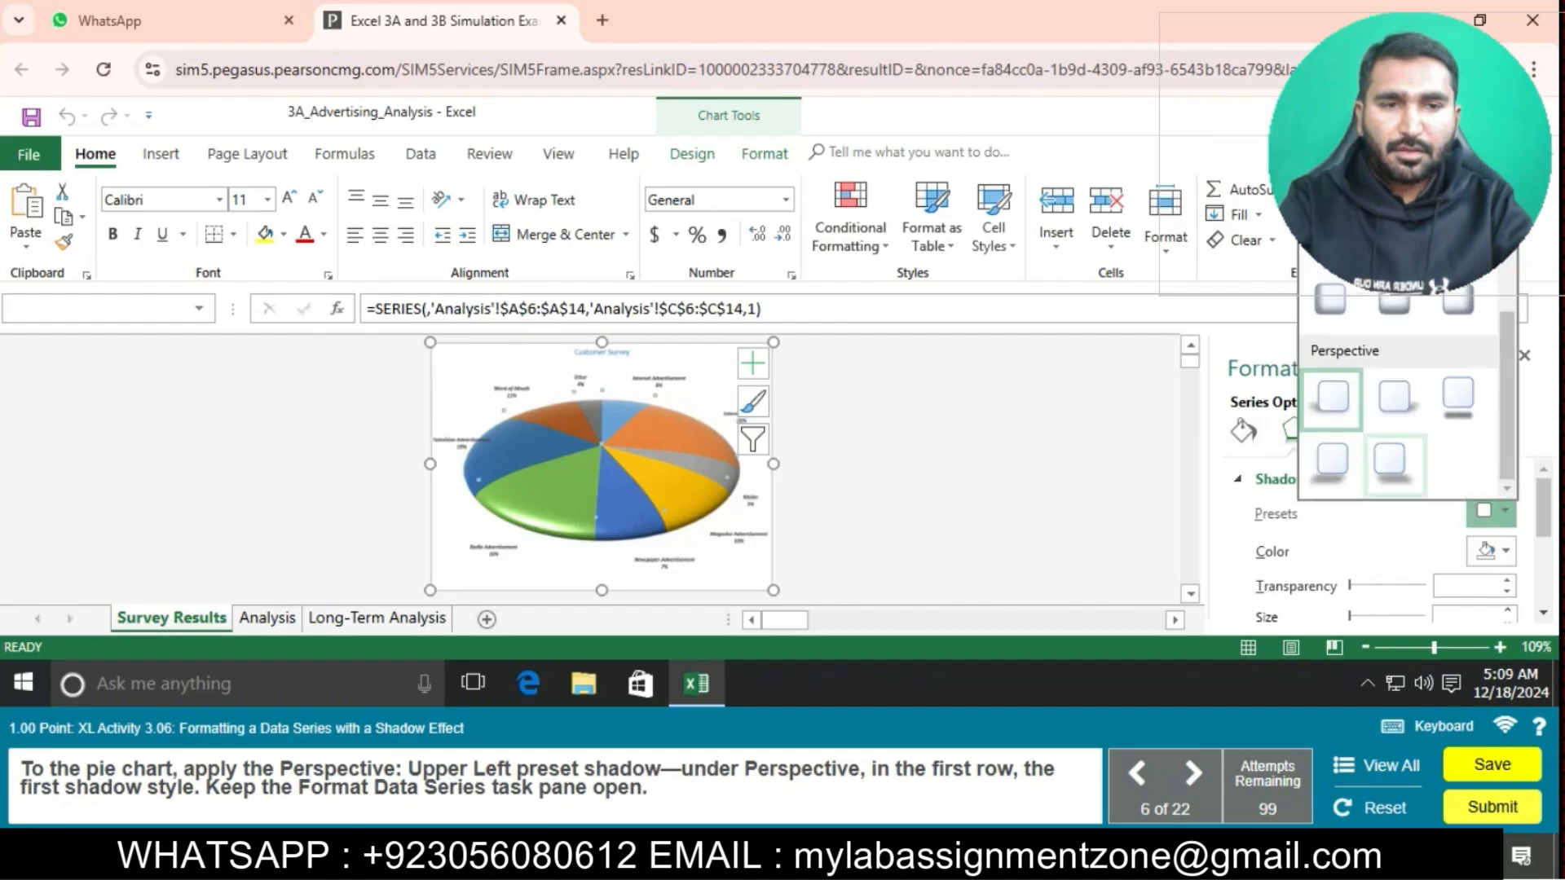
left_click(1333, 396)
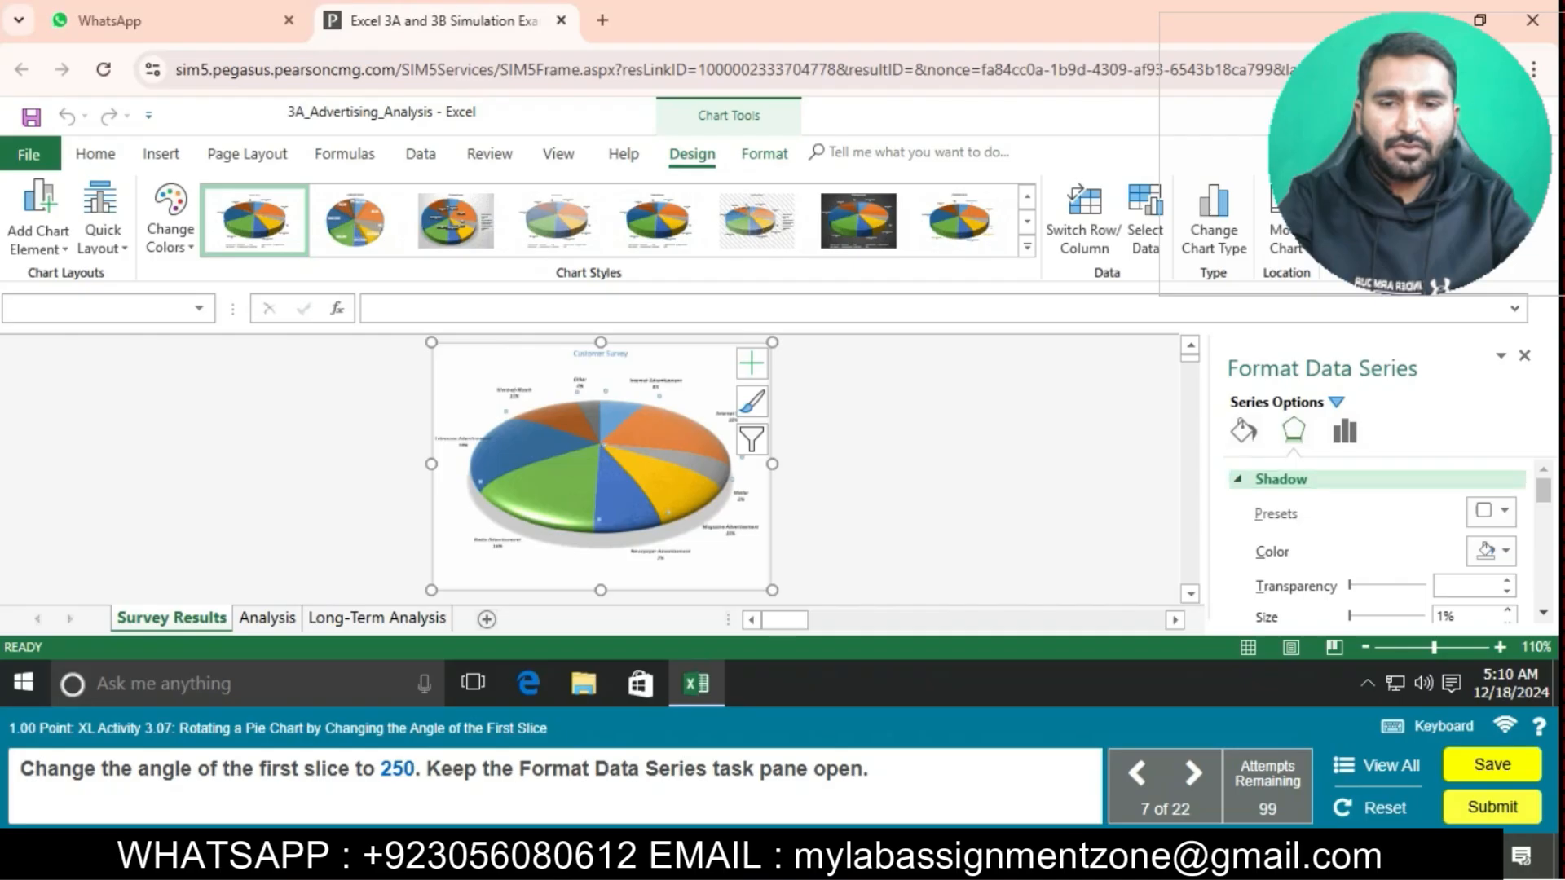
- Set the pie chart's angle of first slice to 250°, keeping the formatting pane open
scroll(1378, 538, "down", 5)
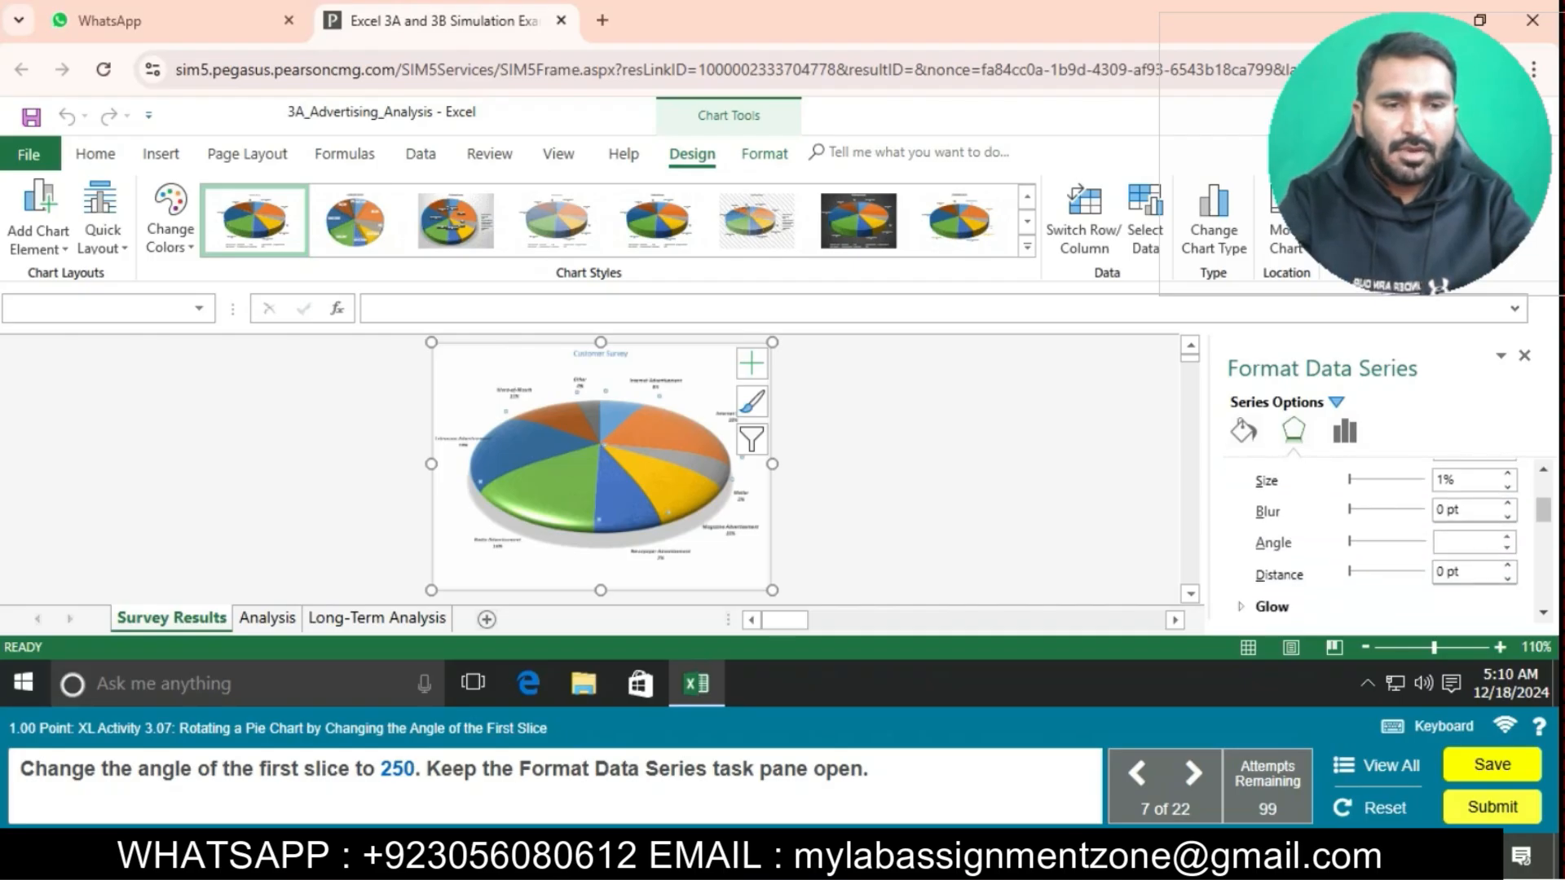
left_click(664, 481)
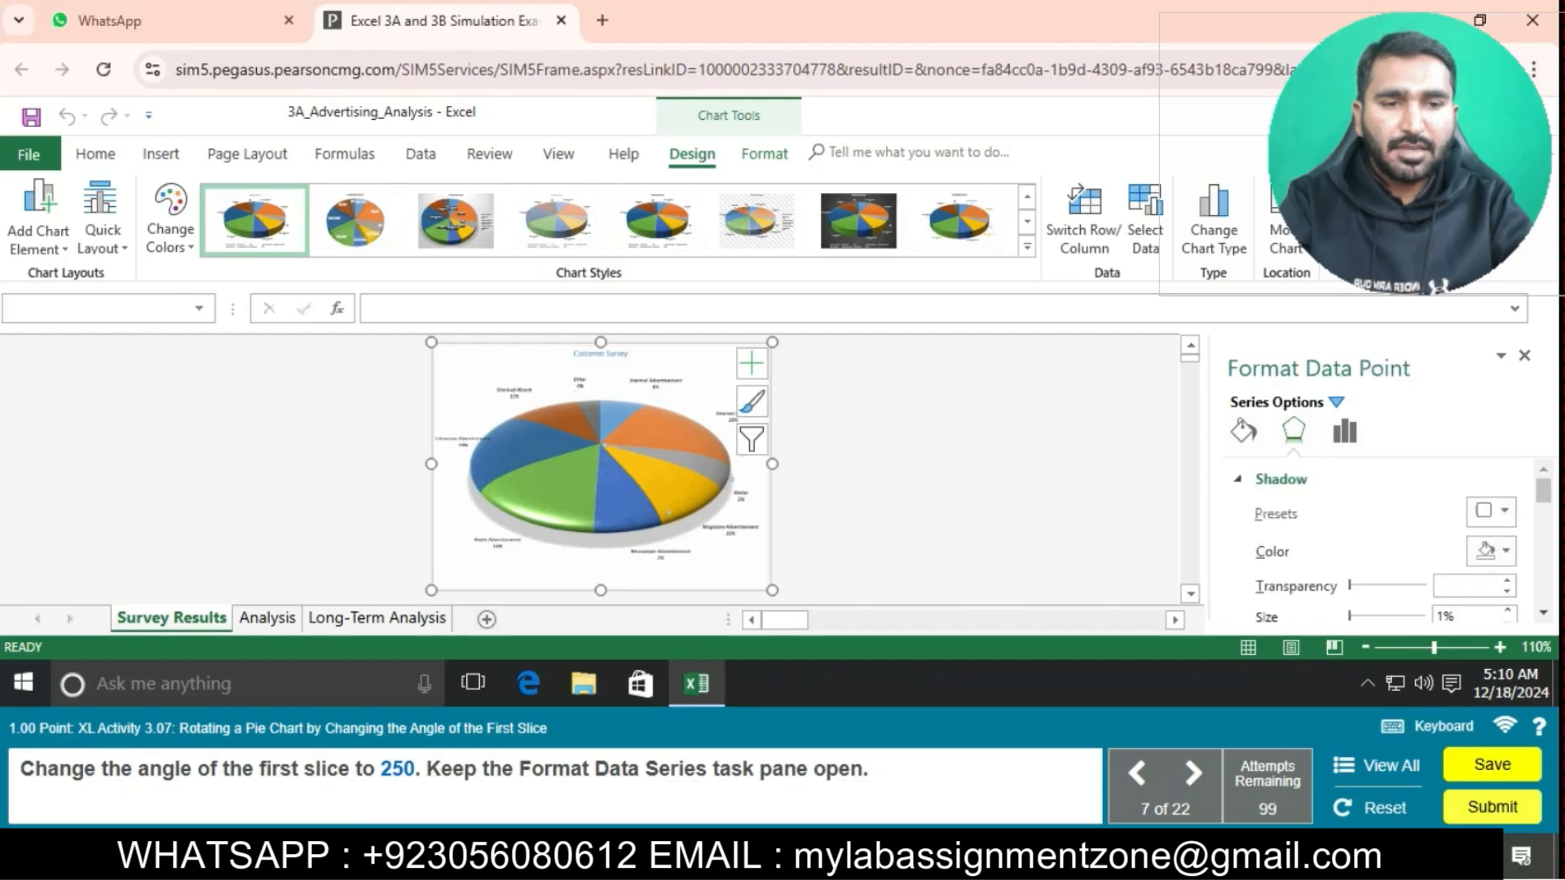
right_click(669, 512)
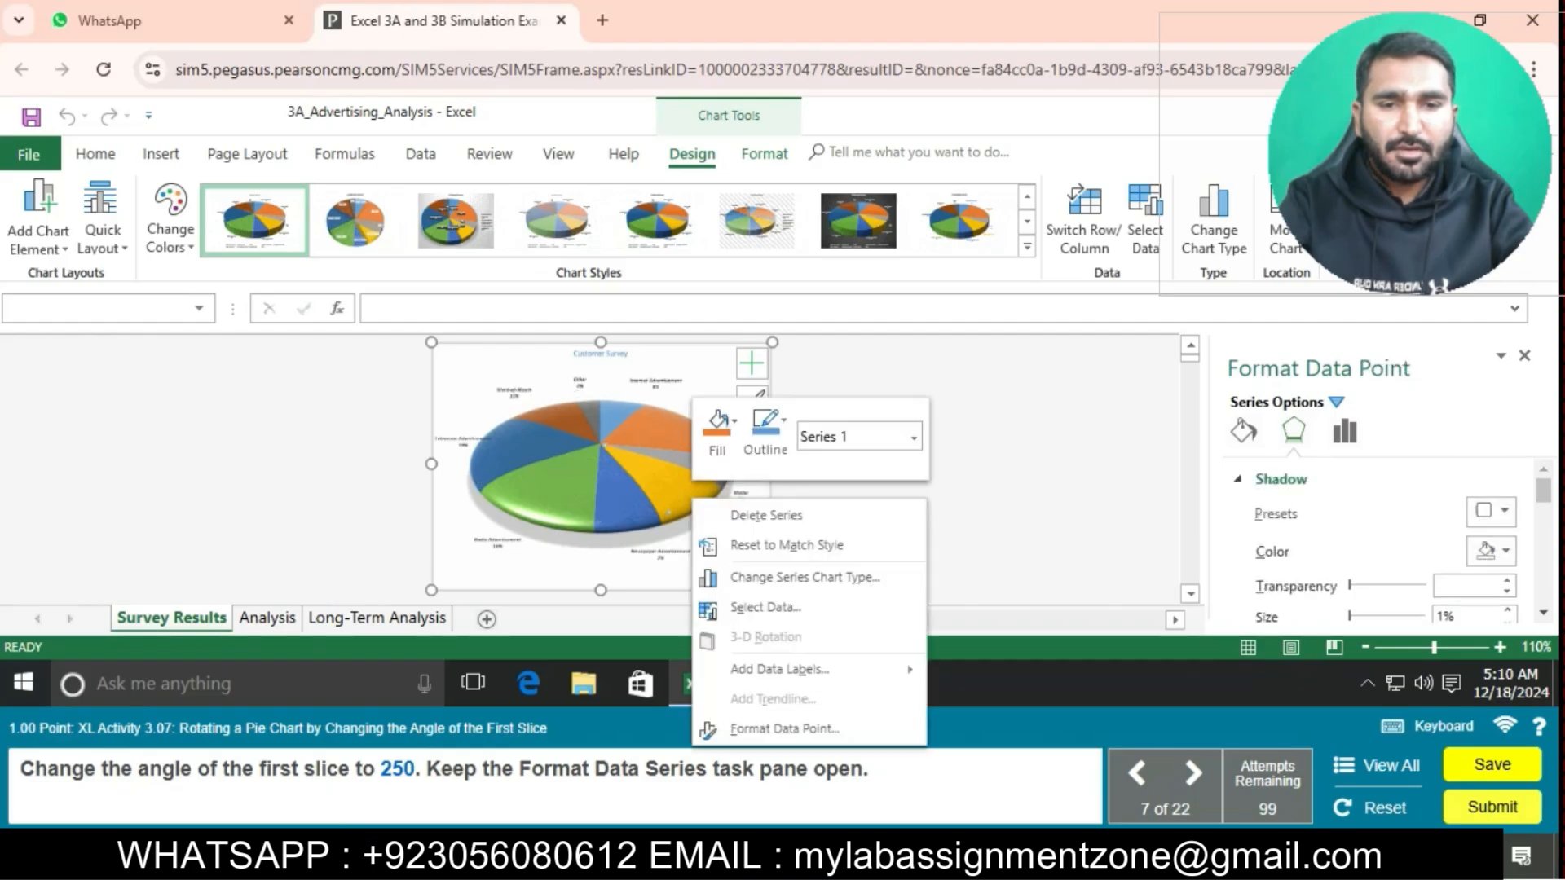
left_click(785, 729)
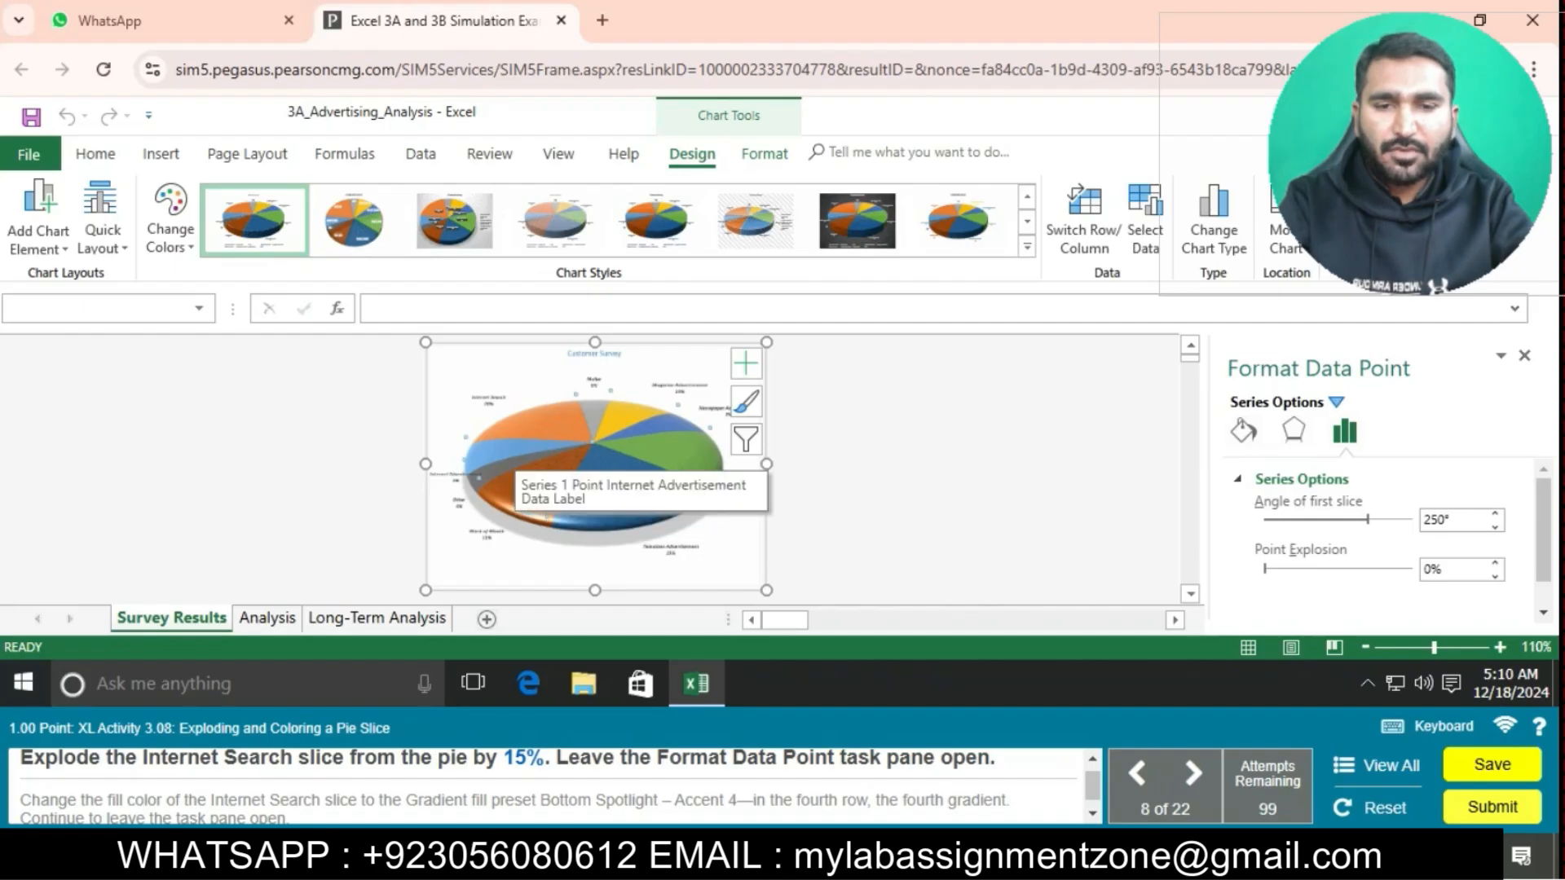
- Select only the Internet Search slice and explode it from the pie by 15%
left_click(533, 424)
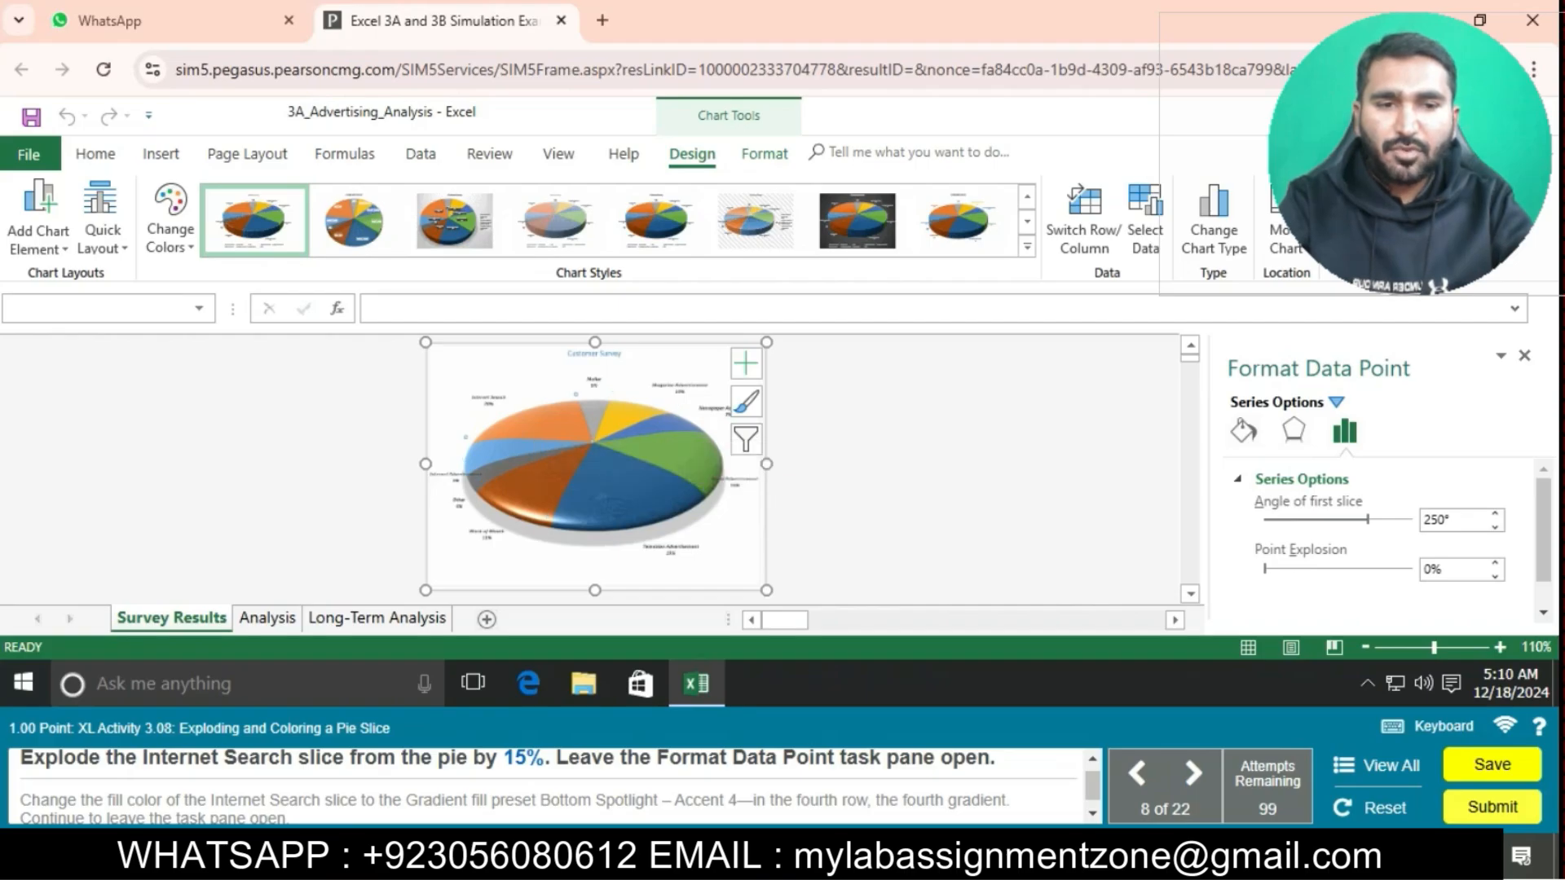
left_click(1431, 569)
key("BackSpace")
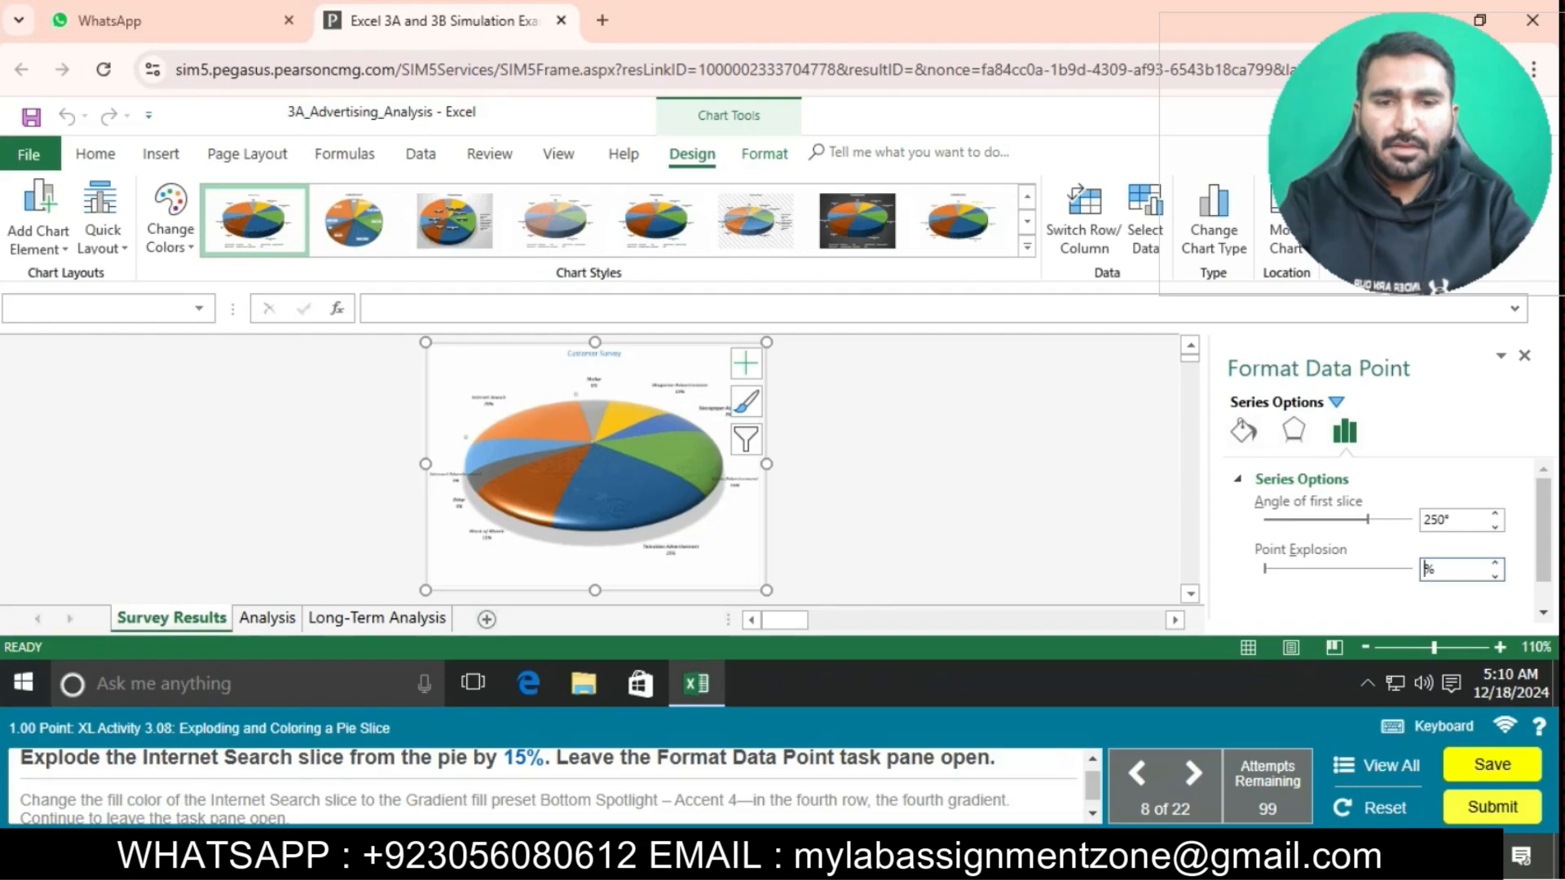
type("15")
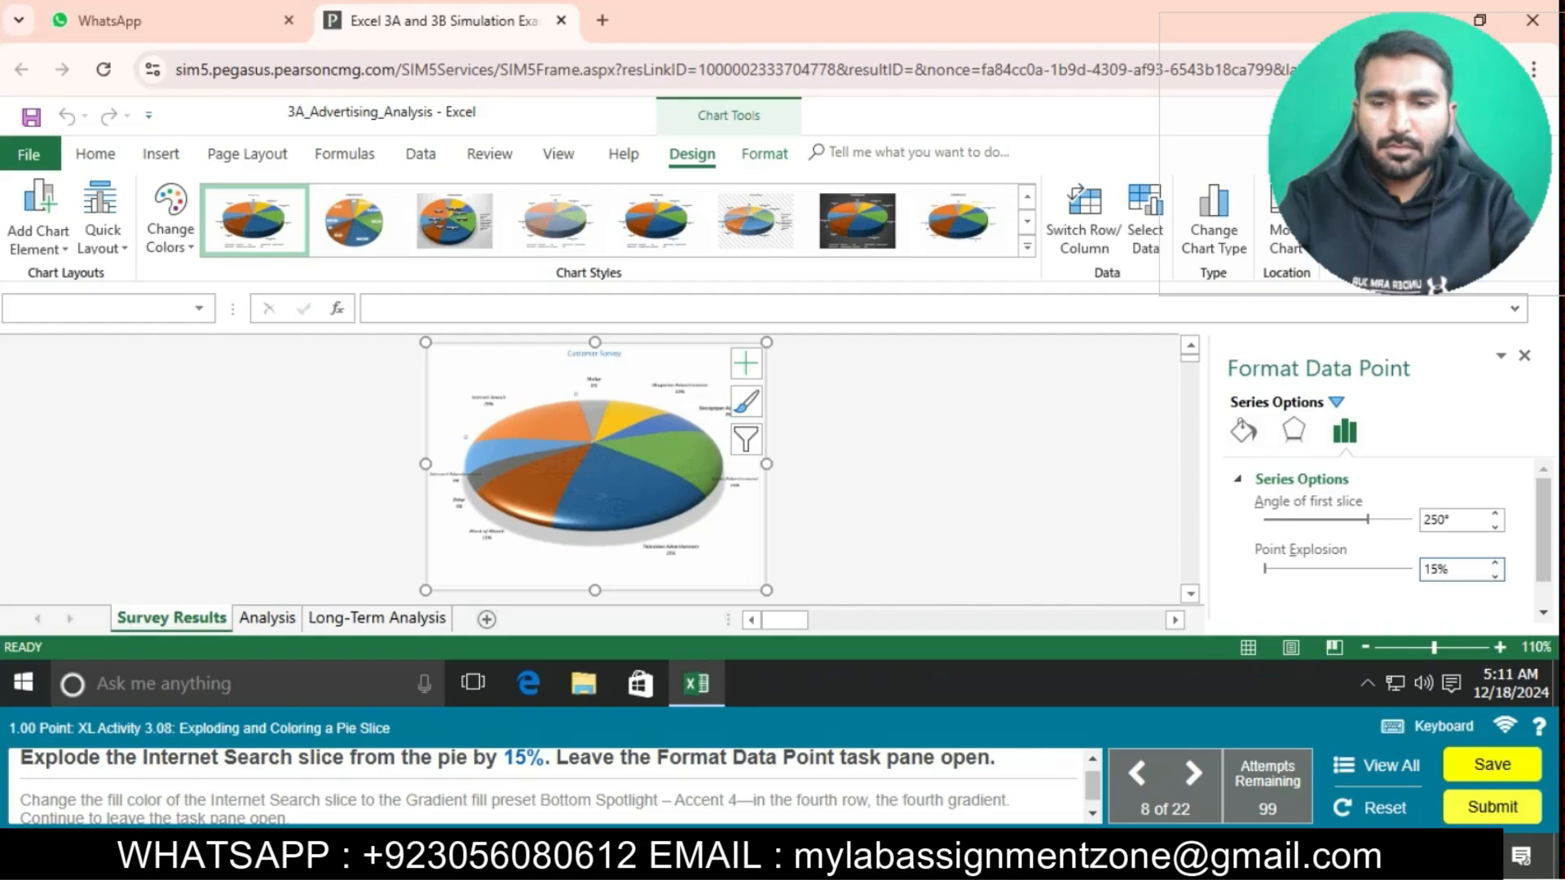
key("Return")
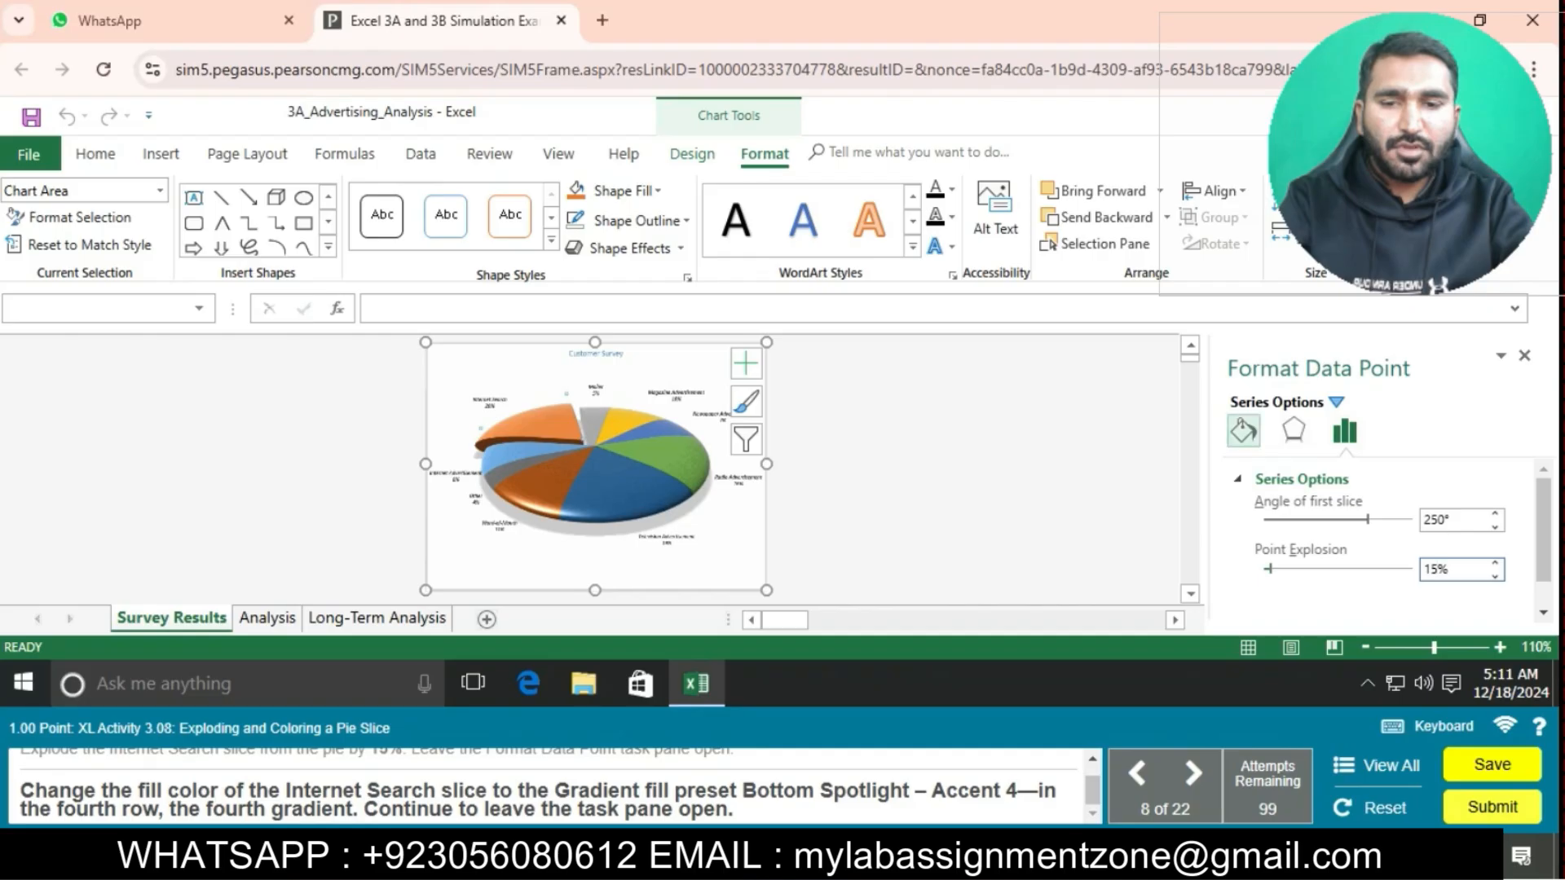
- Fill the Internet Search slice with the preset gradient Bottom Spotlight - Accent 4, in the fourth row, fourth column
left_click(1243, 430)
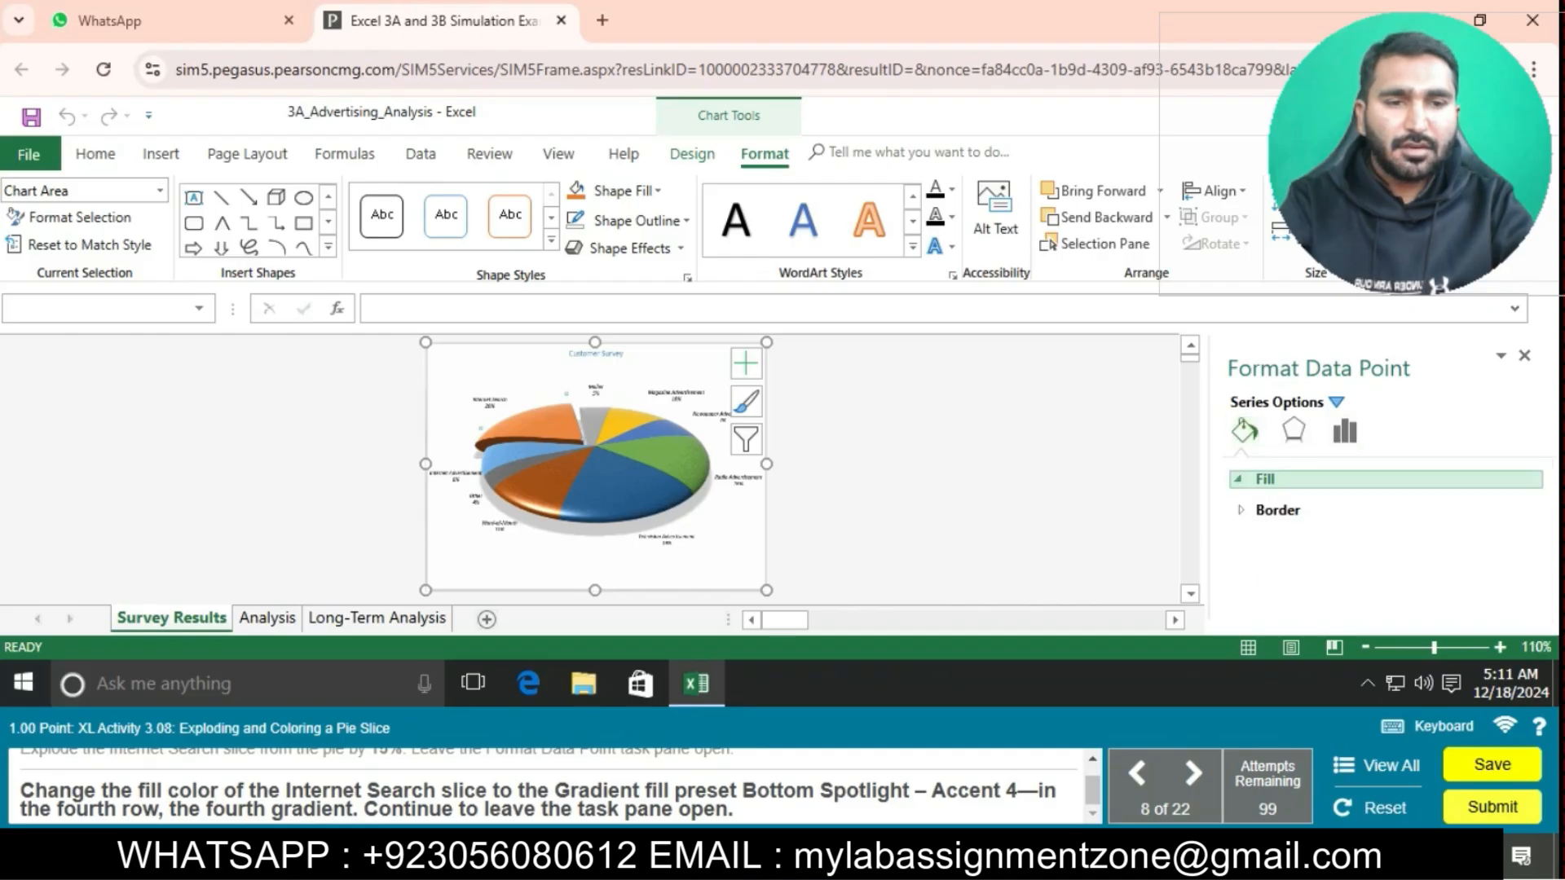
left_click(1265, 478)
left_click(1260, 552)
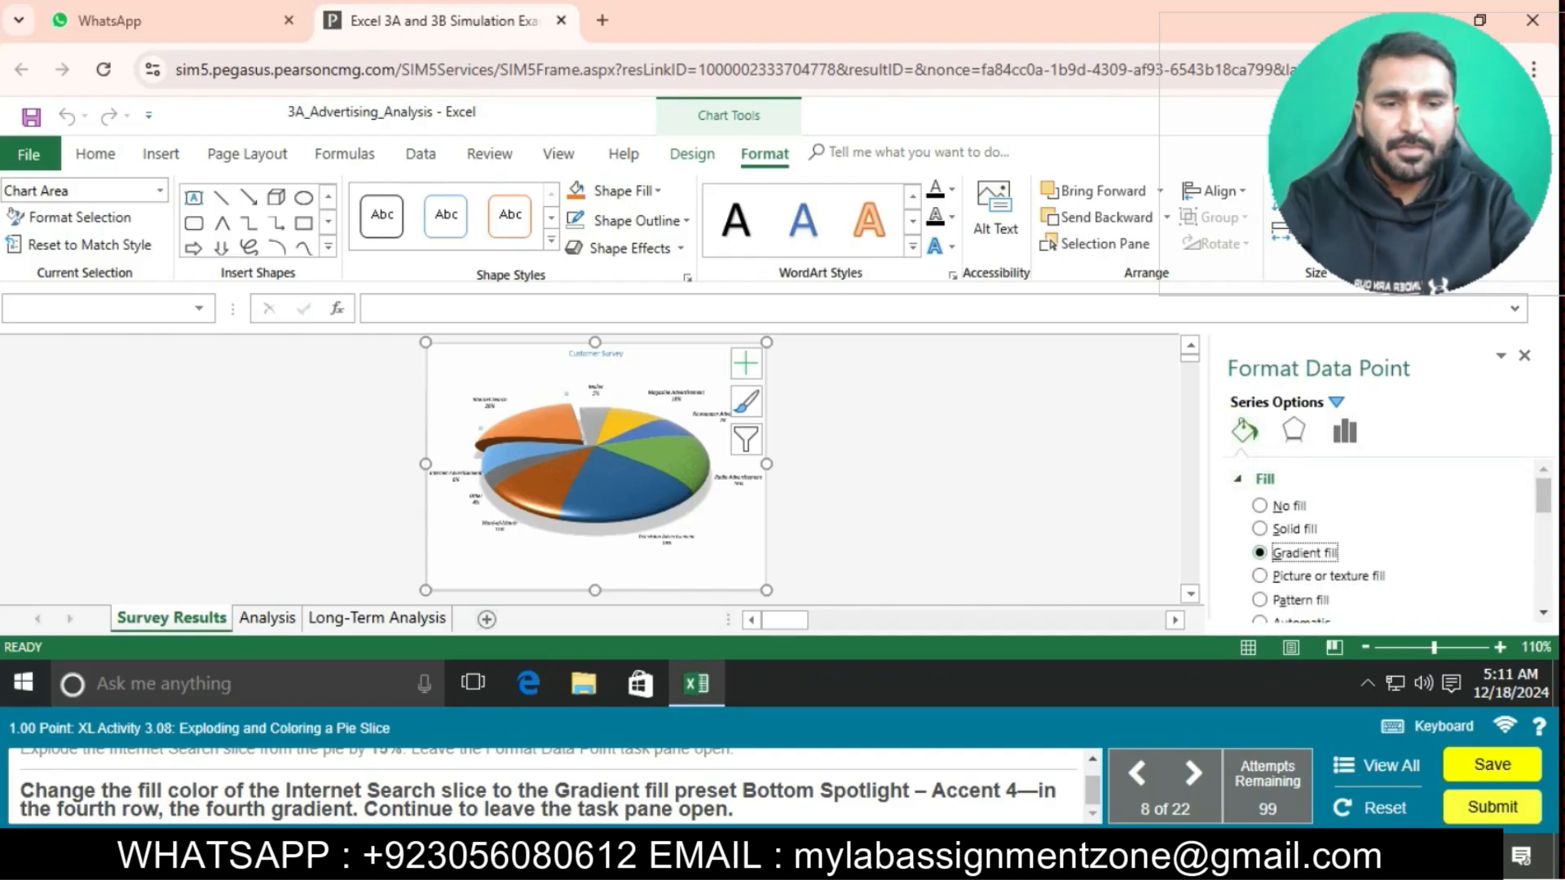
scroll(1385, 538, "down", 2)
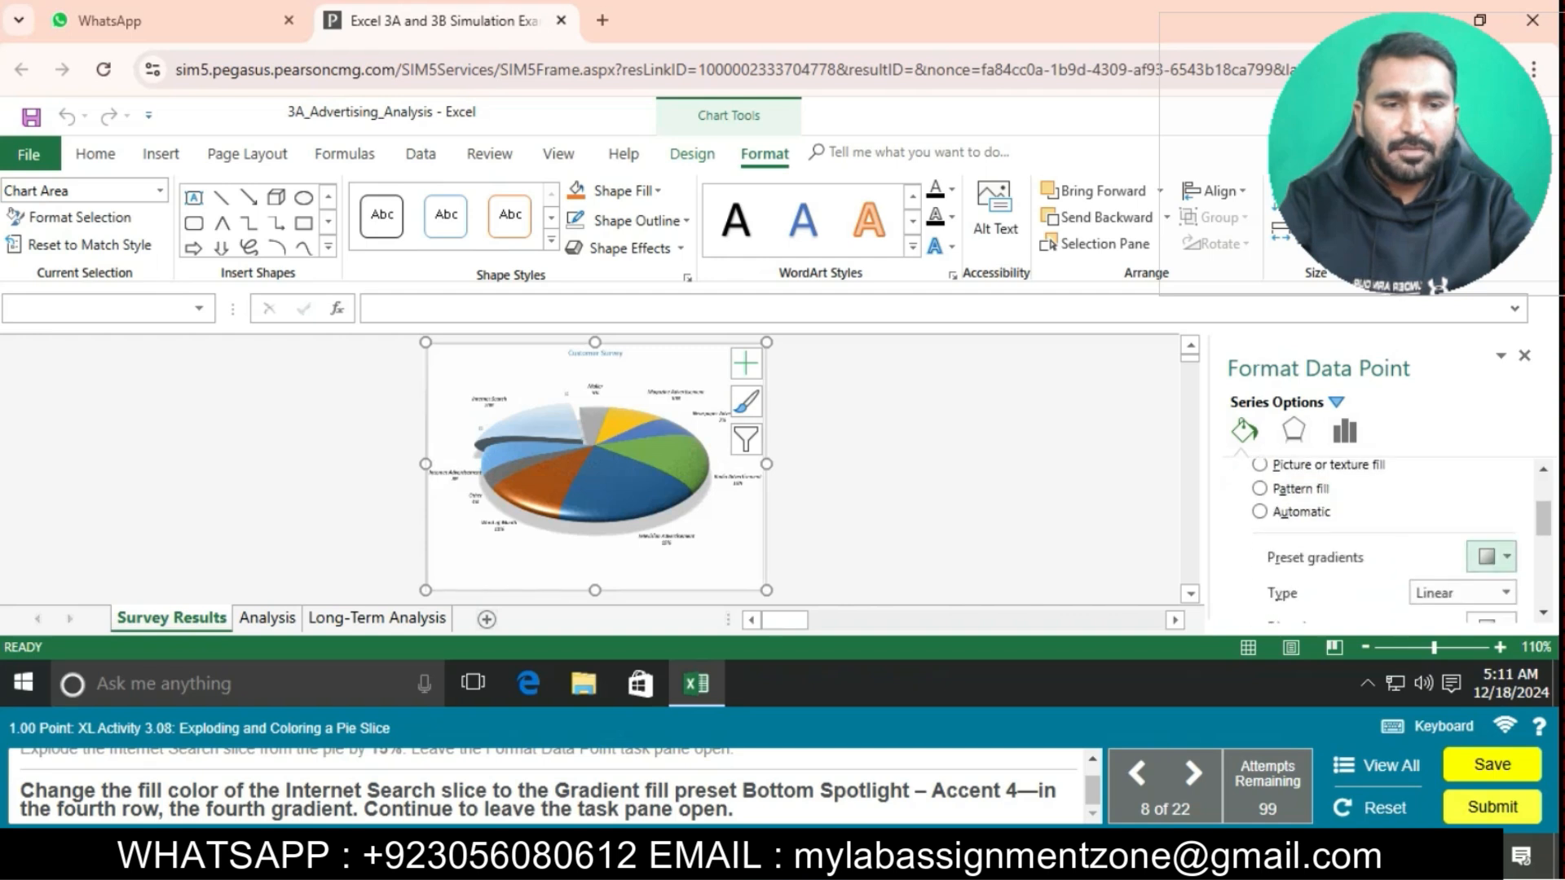
left_click(1500, 558)
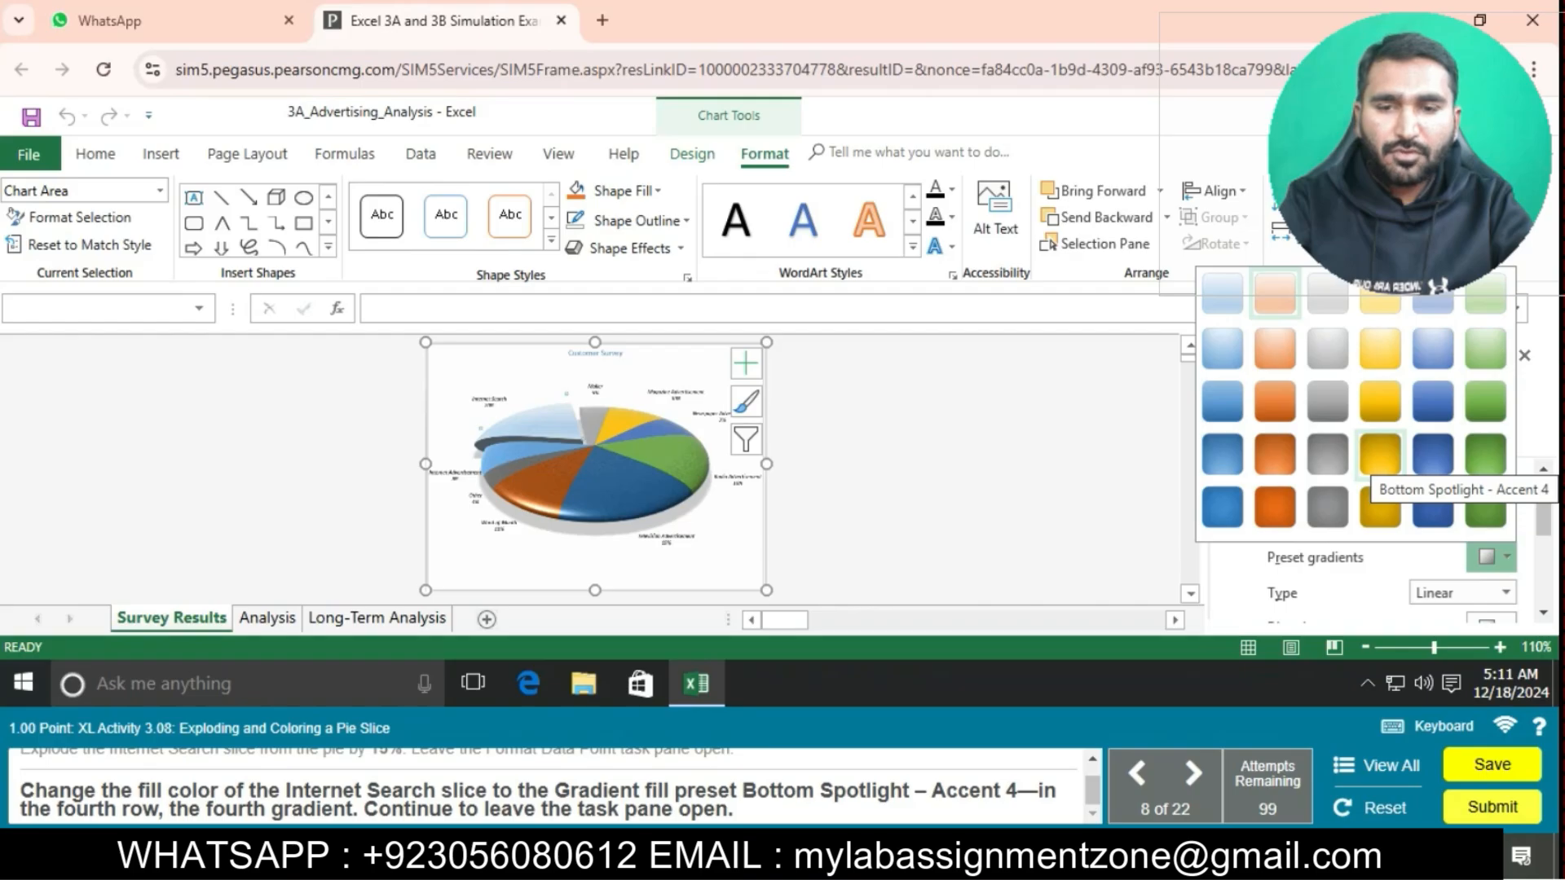
left_click(1380, 452)
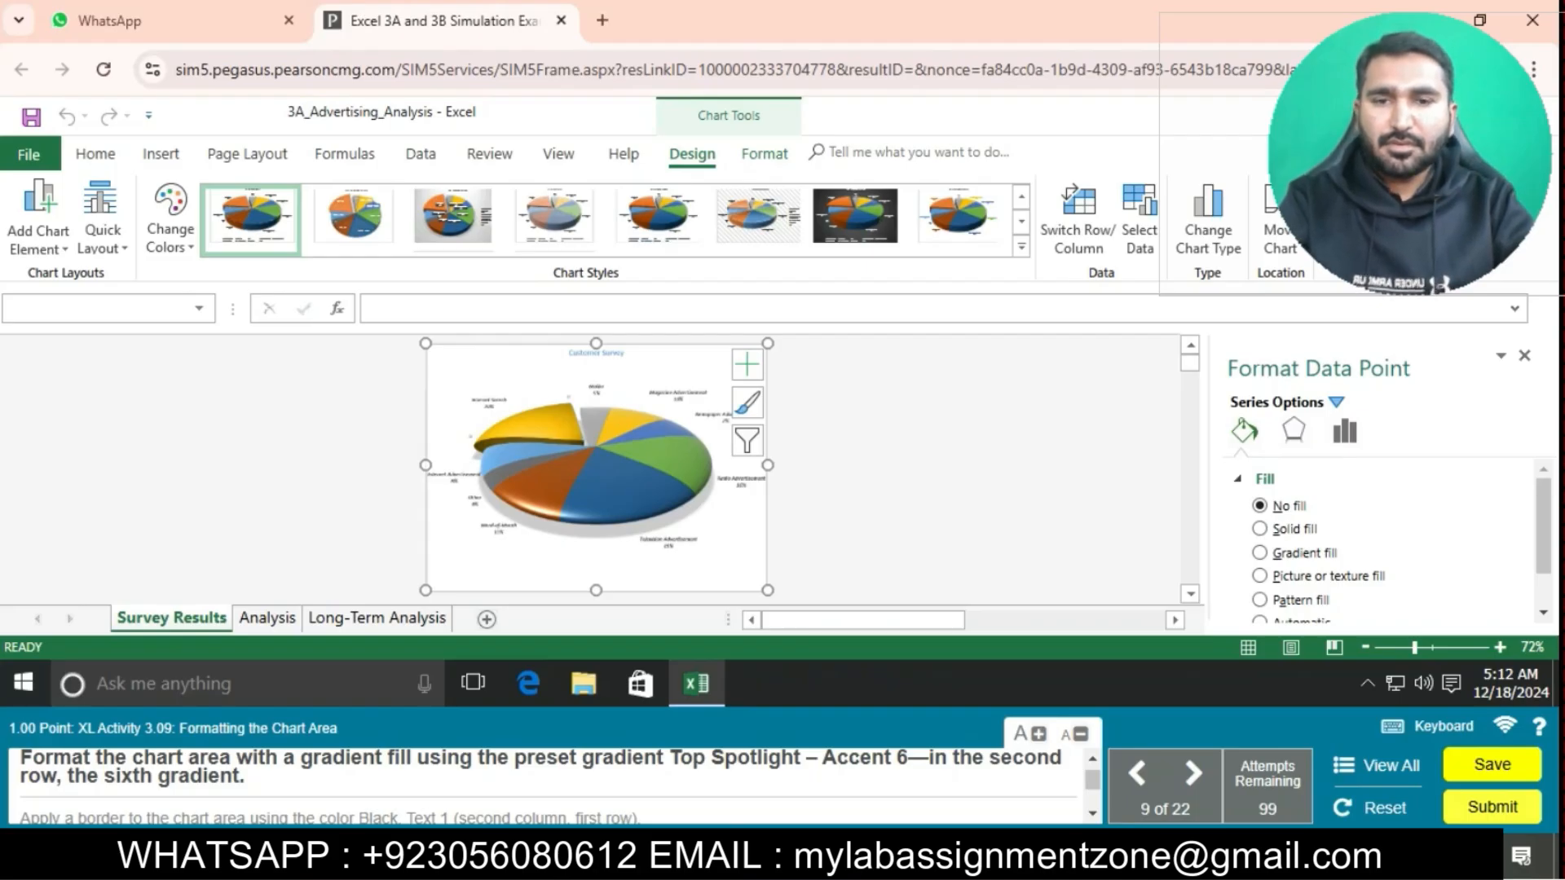
left_click(526, 560)
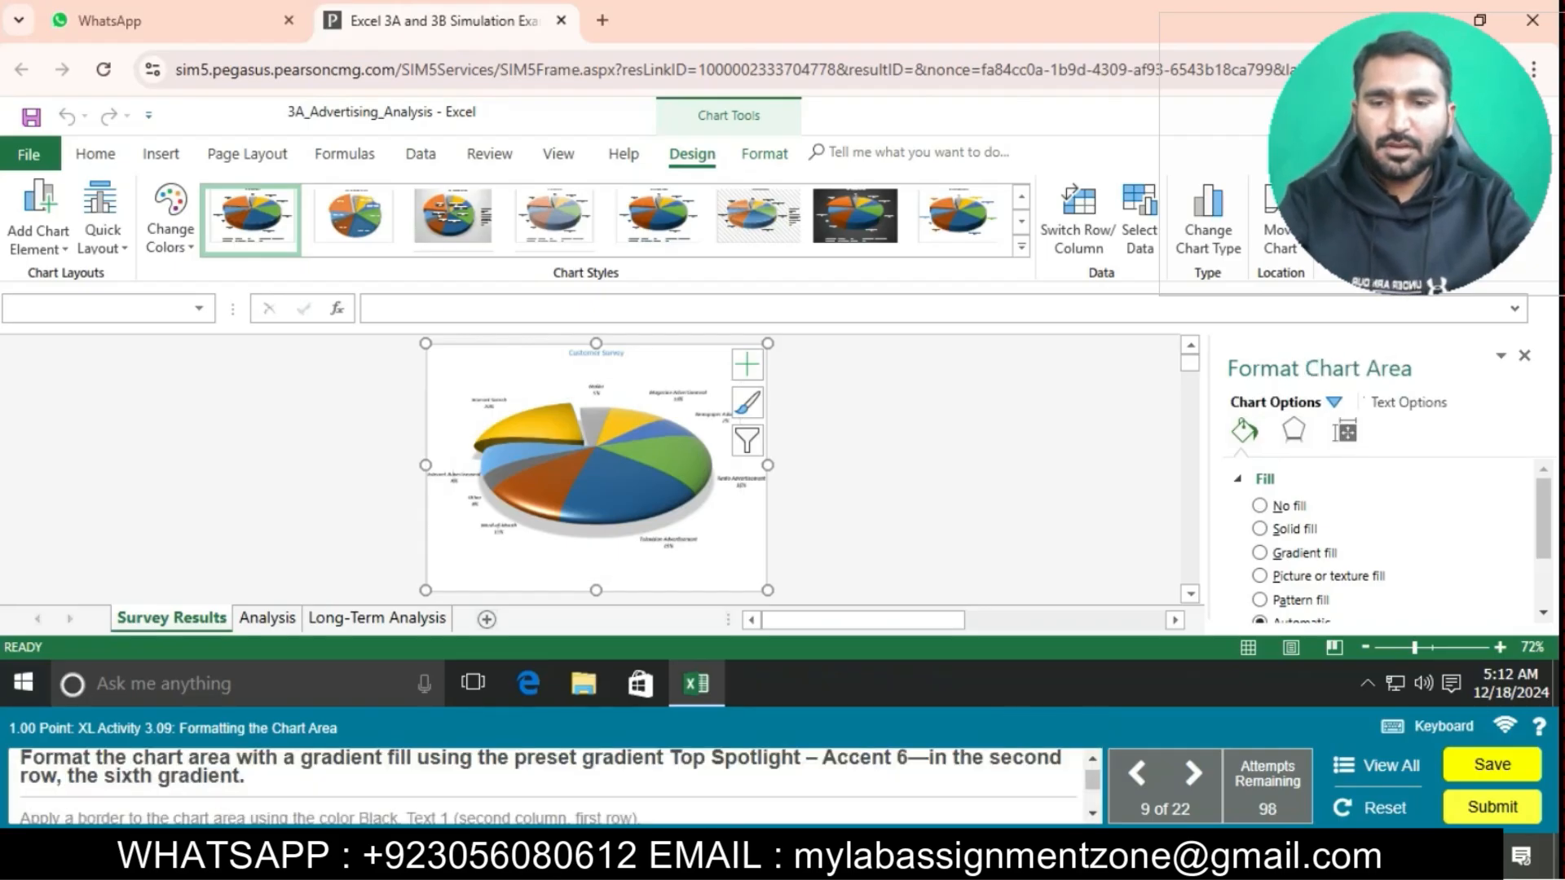
right_click(468, 563)
left_click(558, 607)
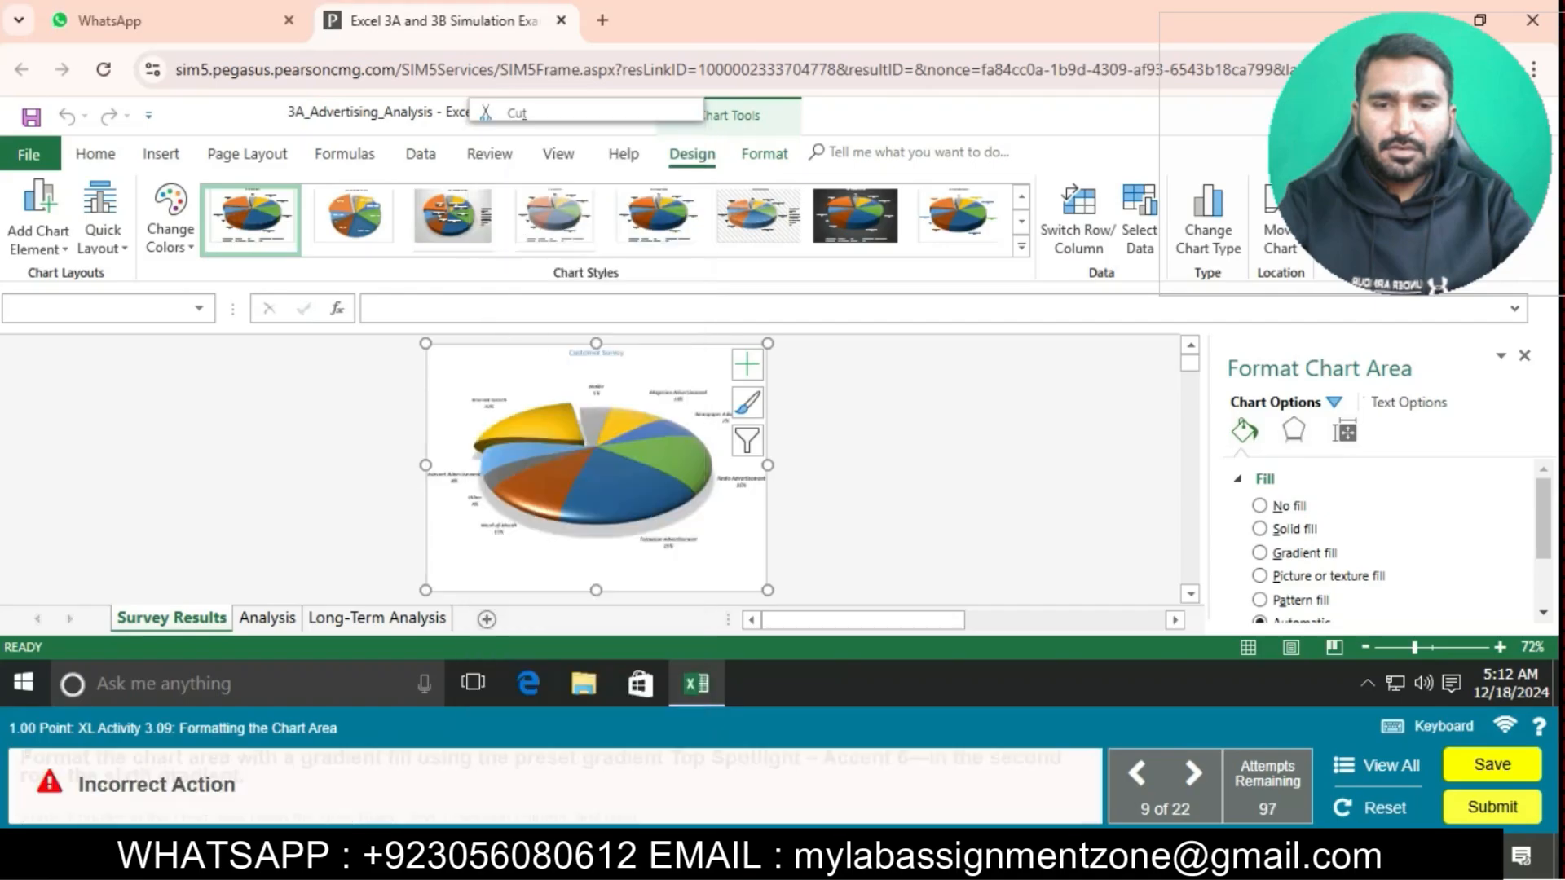
left_click(497, 561)
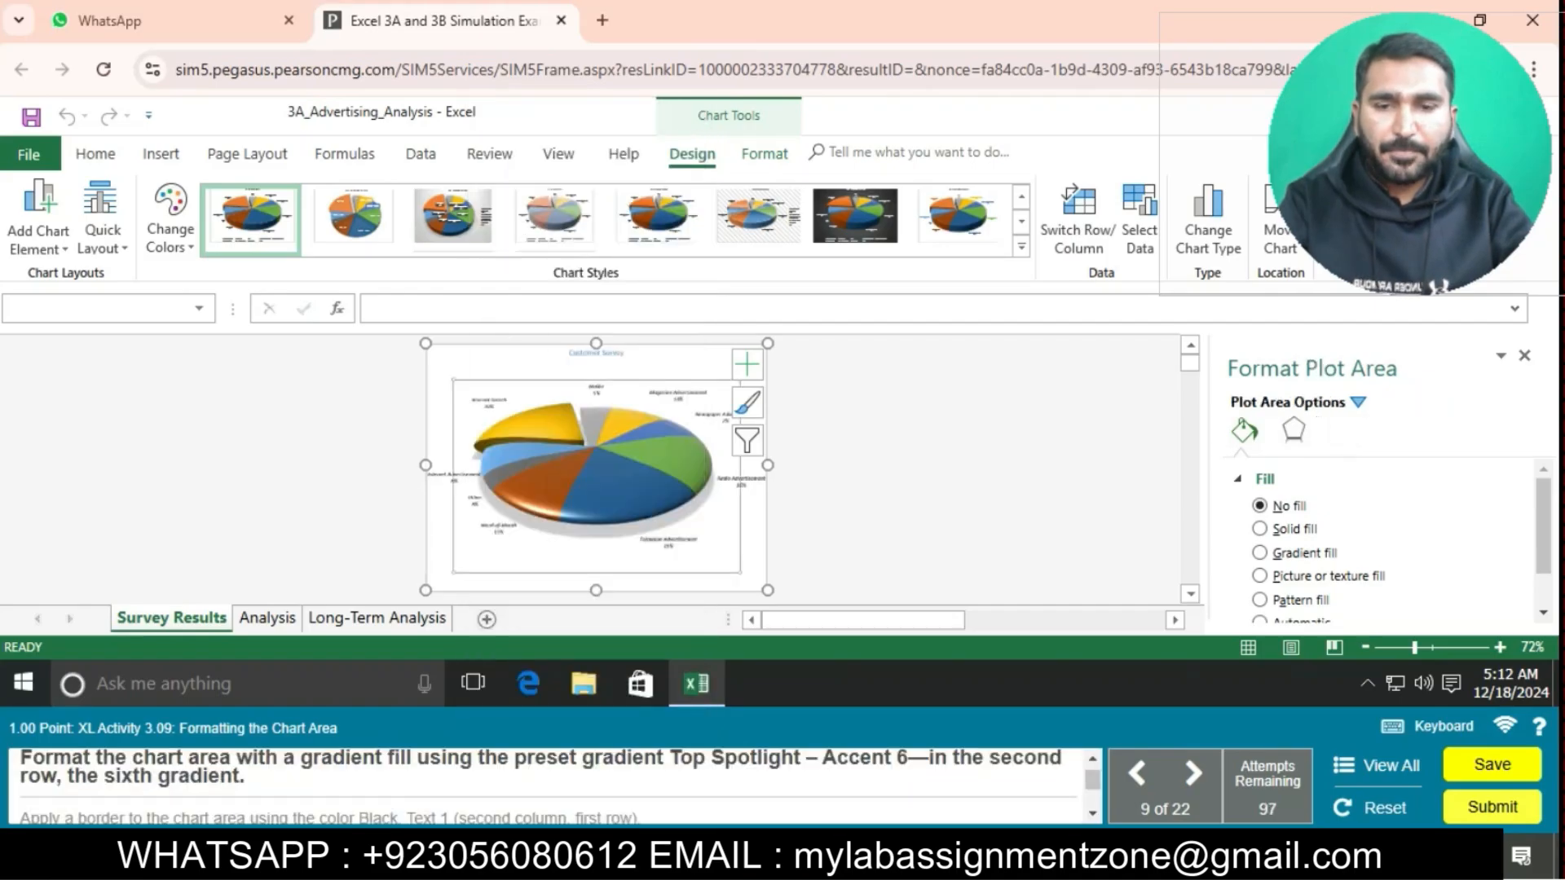
right_click(578, 490)
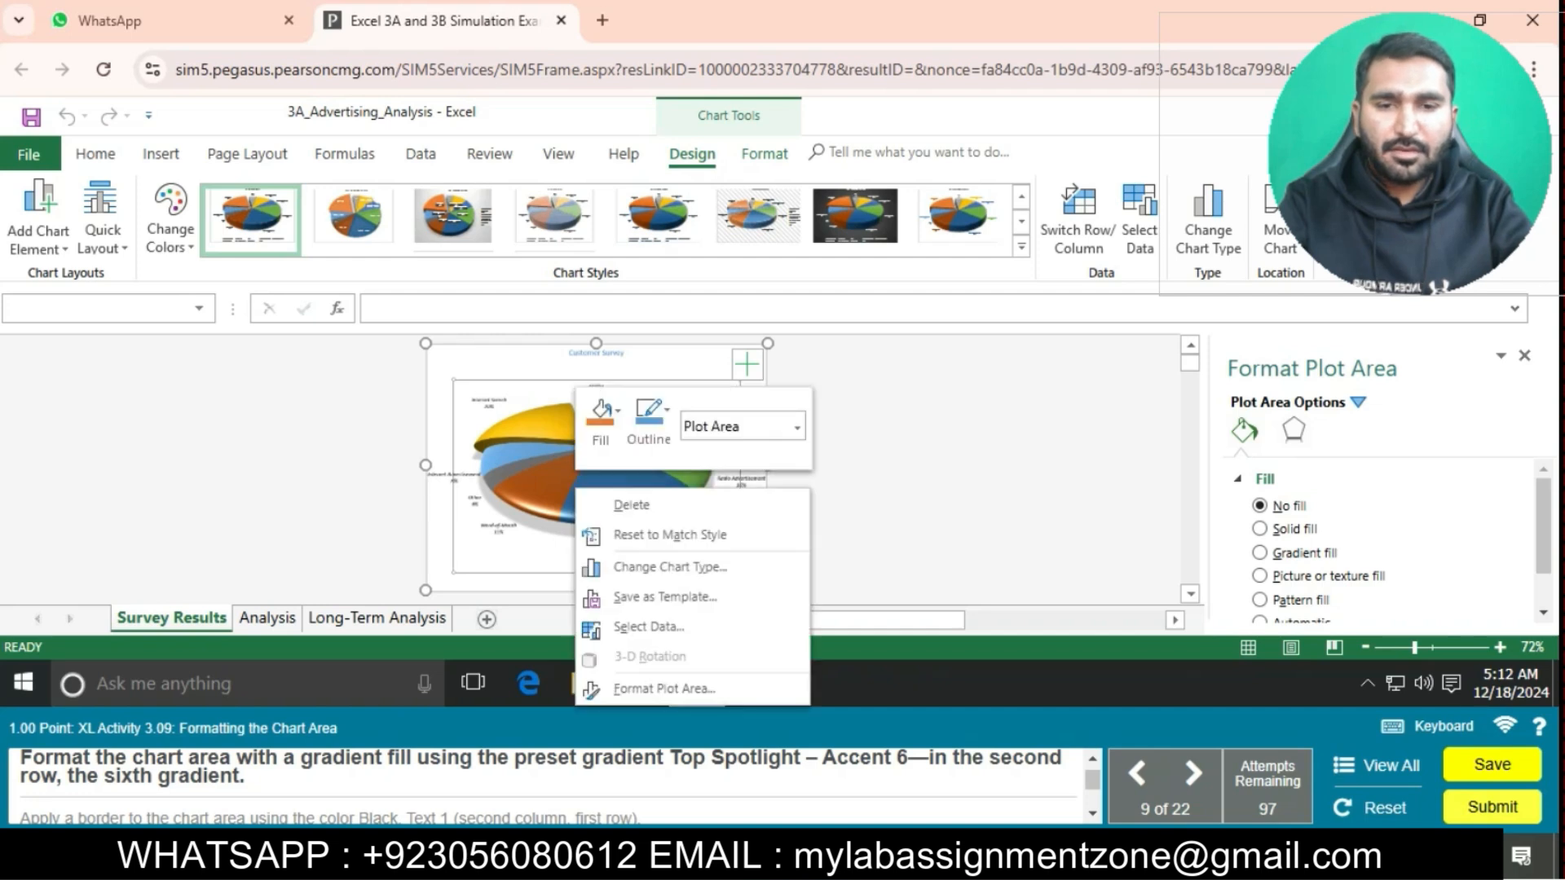
- Select the chart area and give it a gradient fill using the preset Top Spotlight - Accent 6
left_click(498, 363)
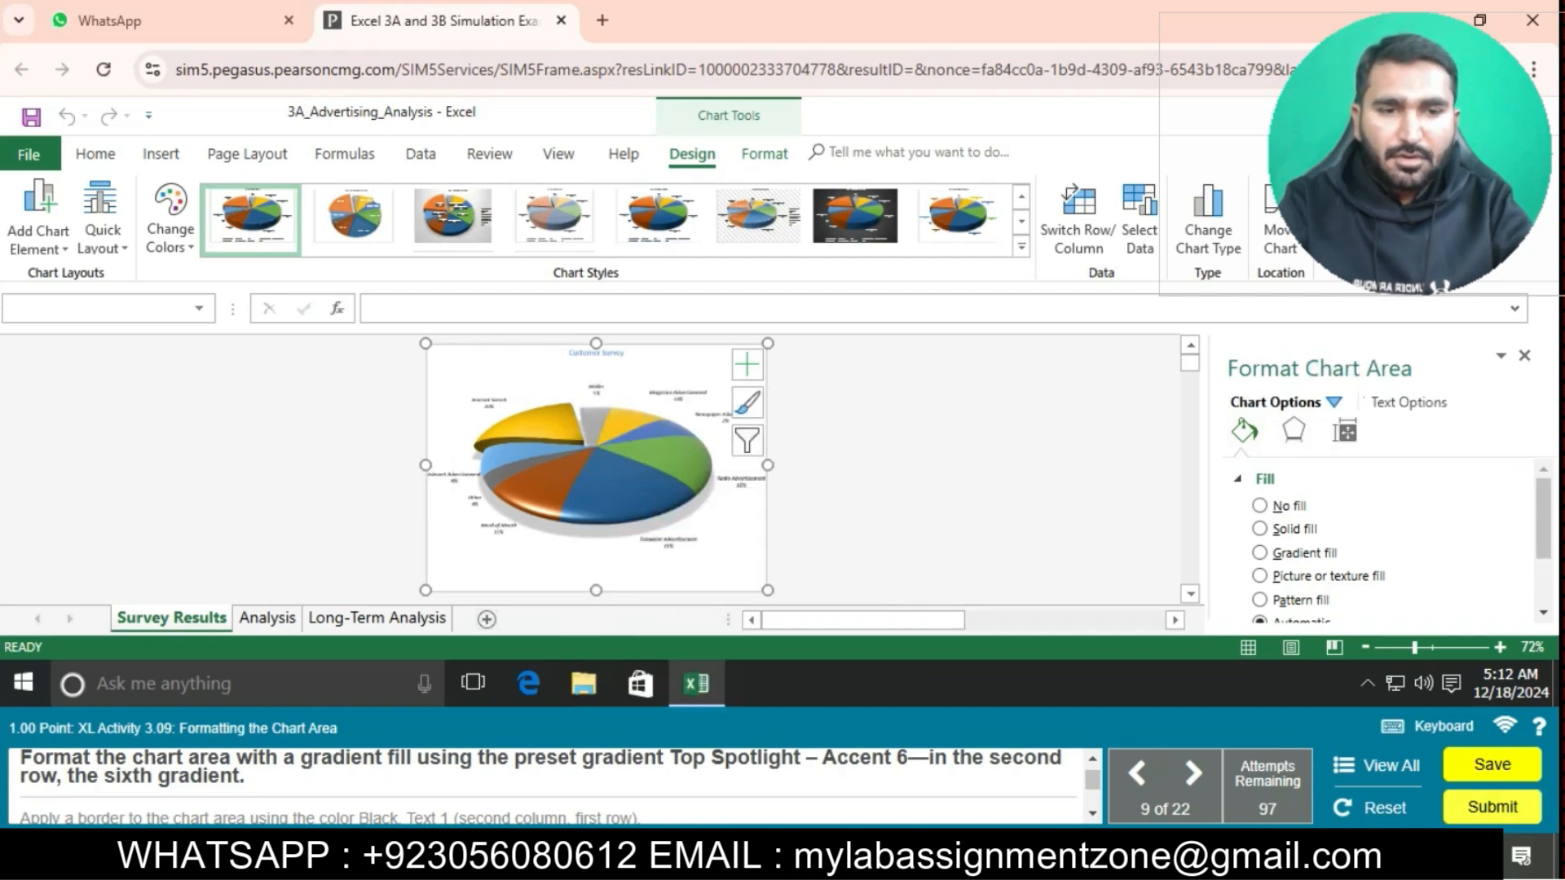
right_click(497, 364)
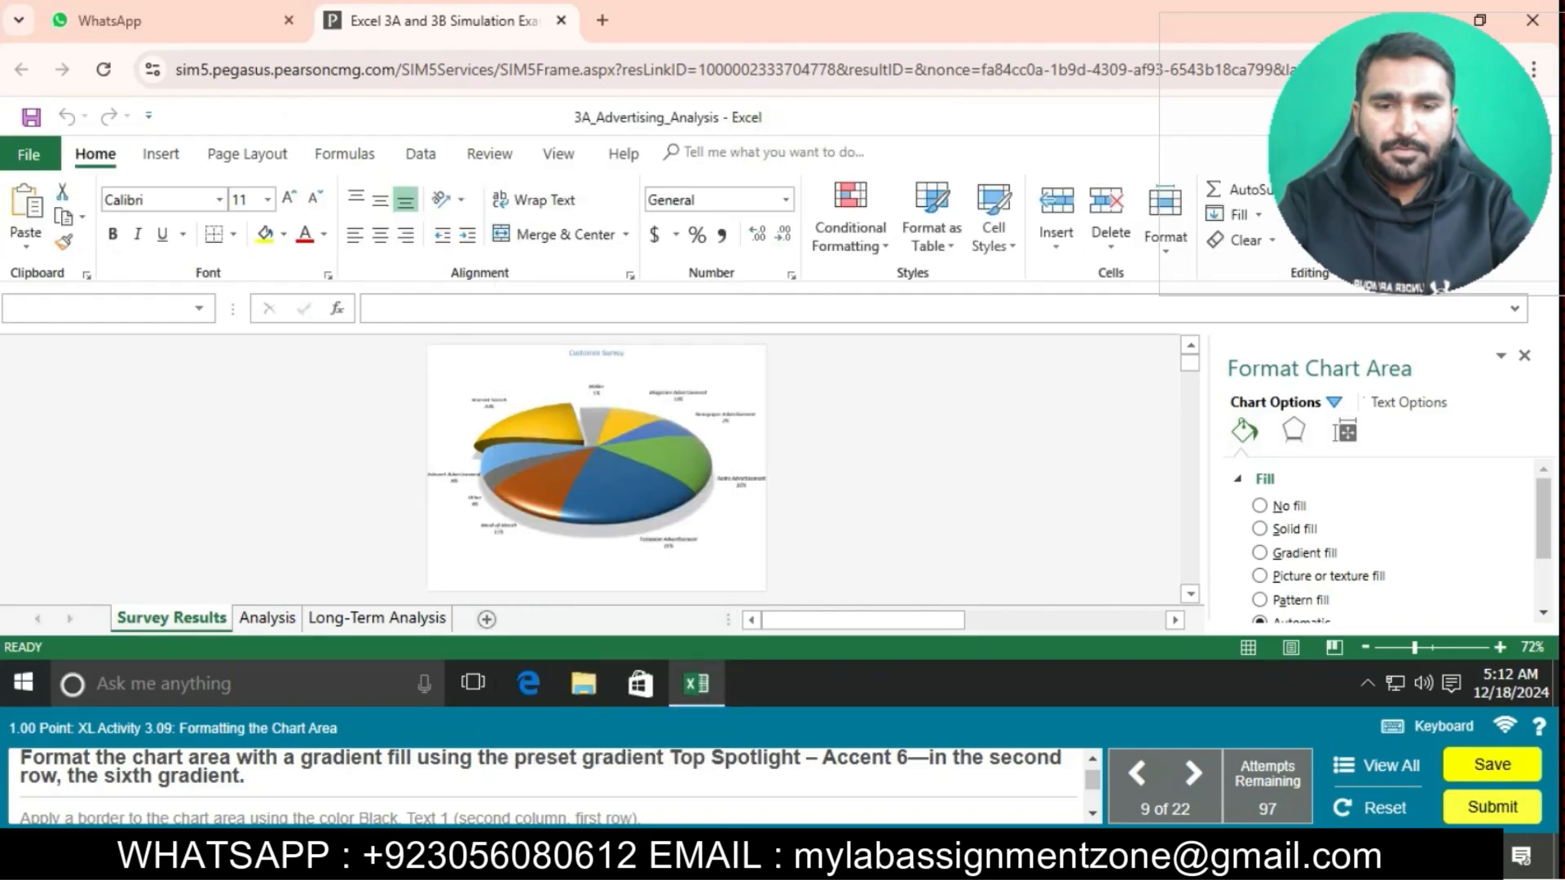
left_click(1260, 553)
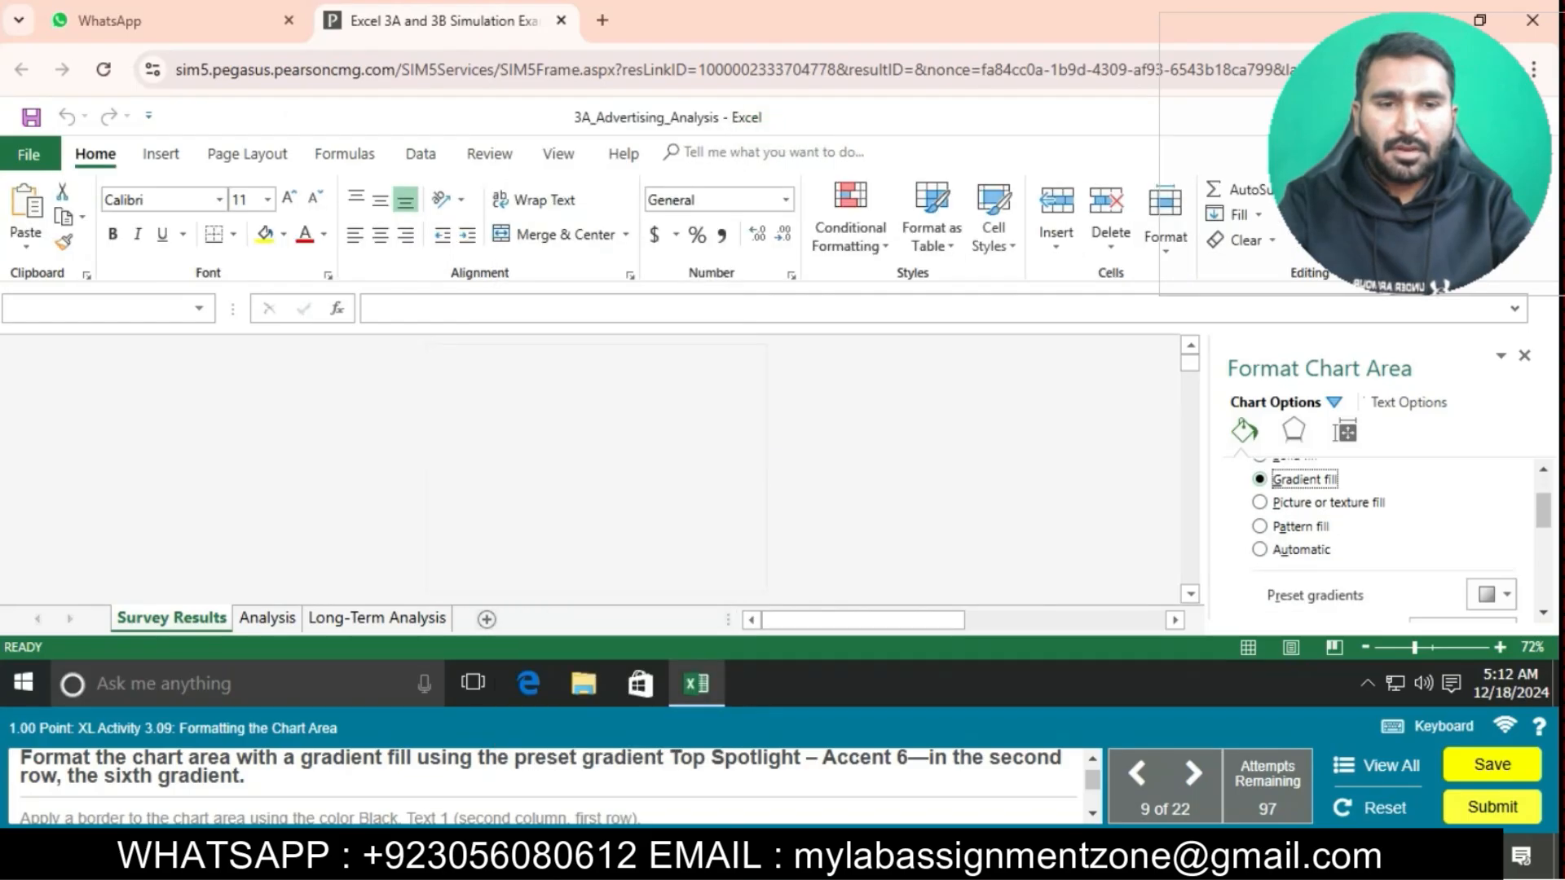
left_click(1497, 507)
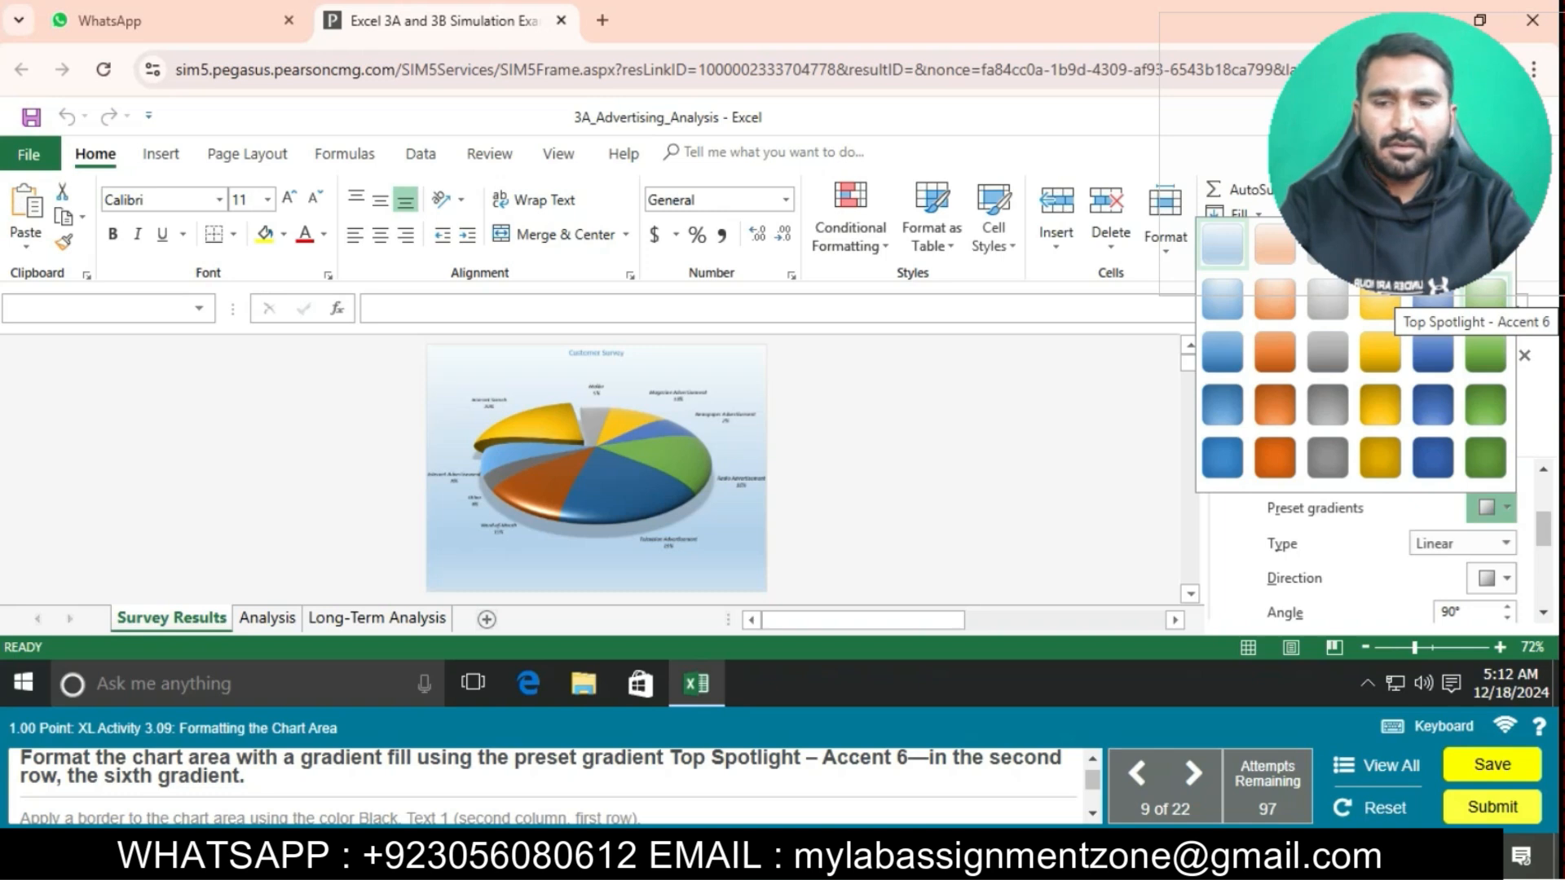
left_click(1485, 300)
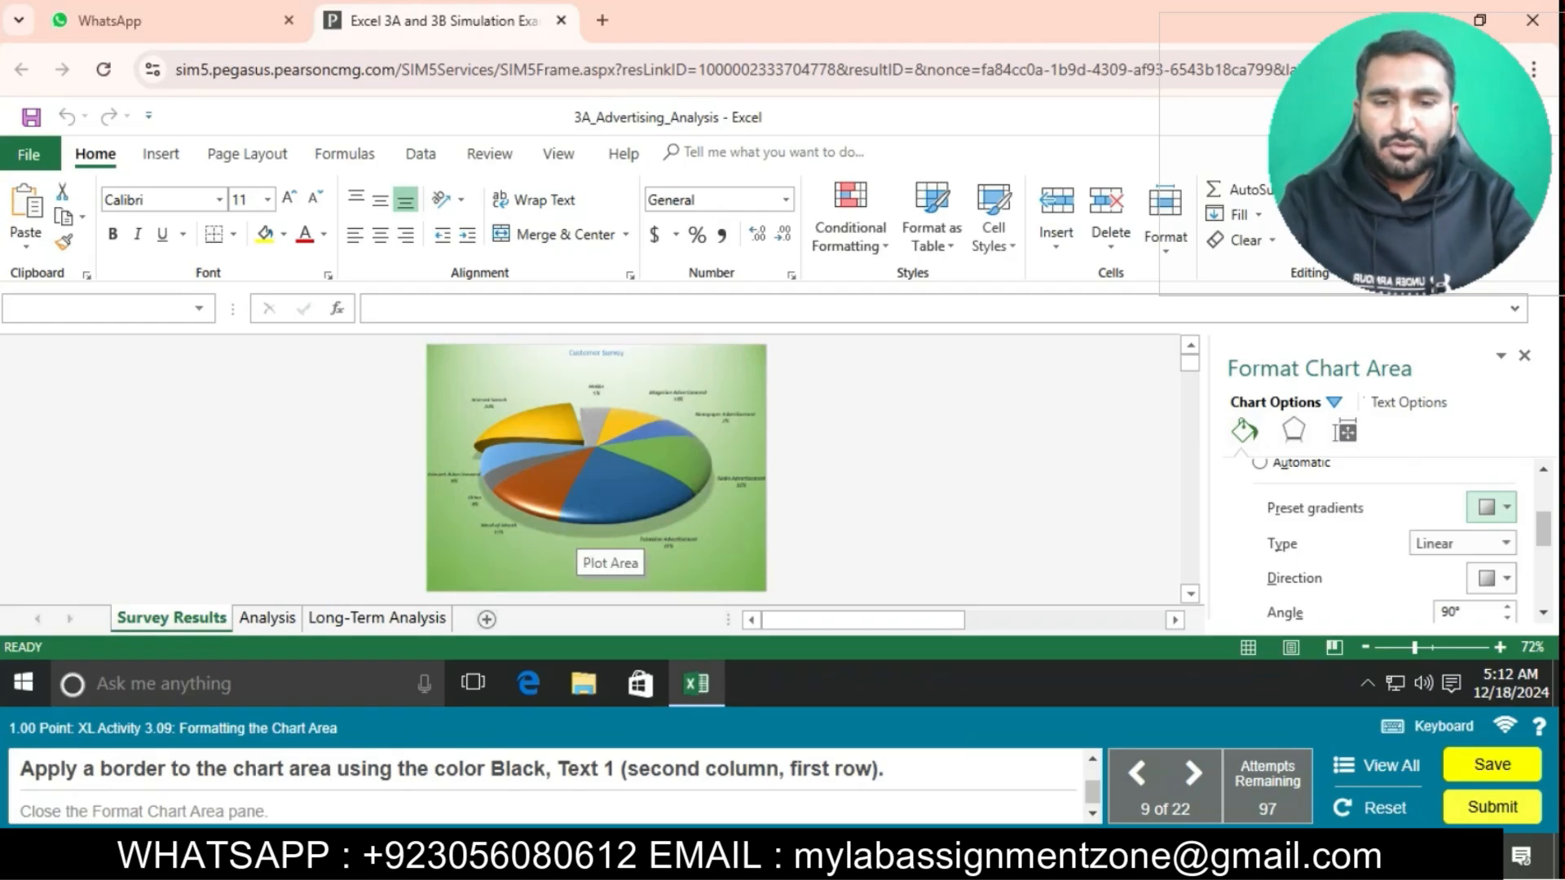
- Apply a solid line border in Black, Text 1 to the chart area and close the Format Chart Area pane
scroll(1378, 538, "down", 3)
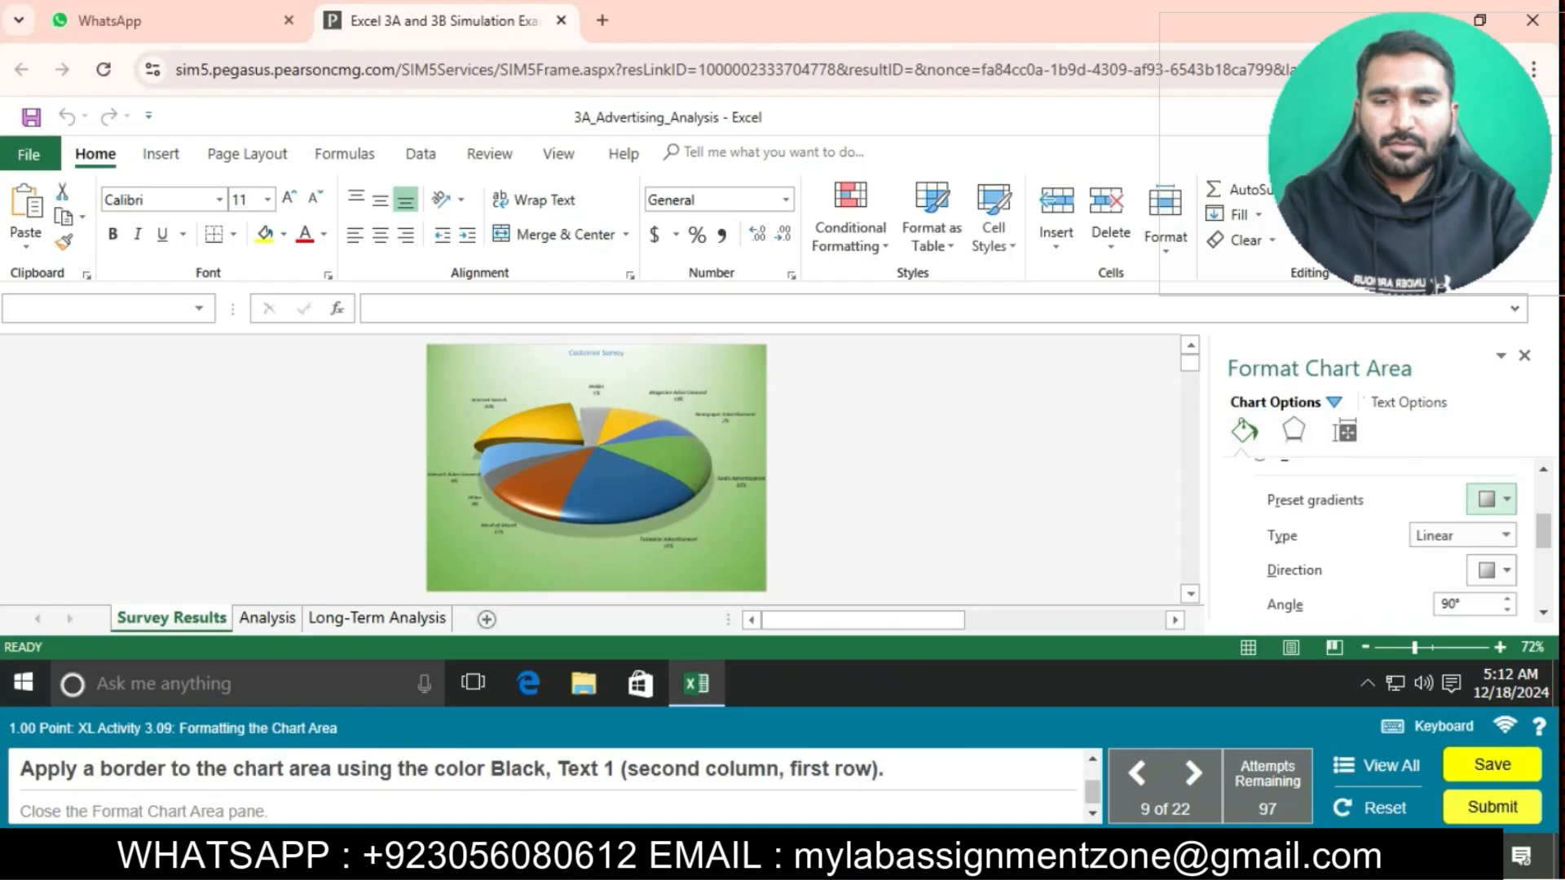
scroll(1378, 538, "down", 3)
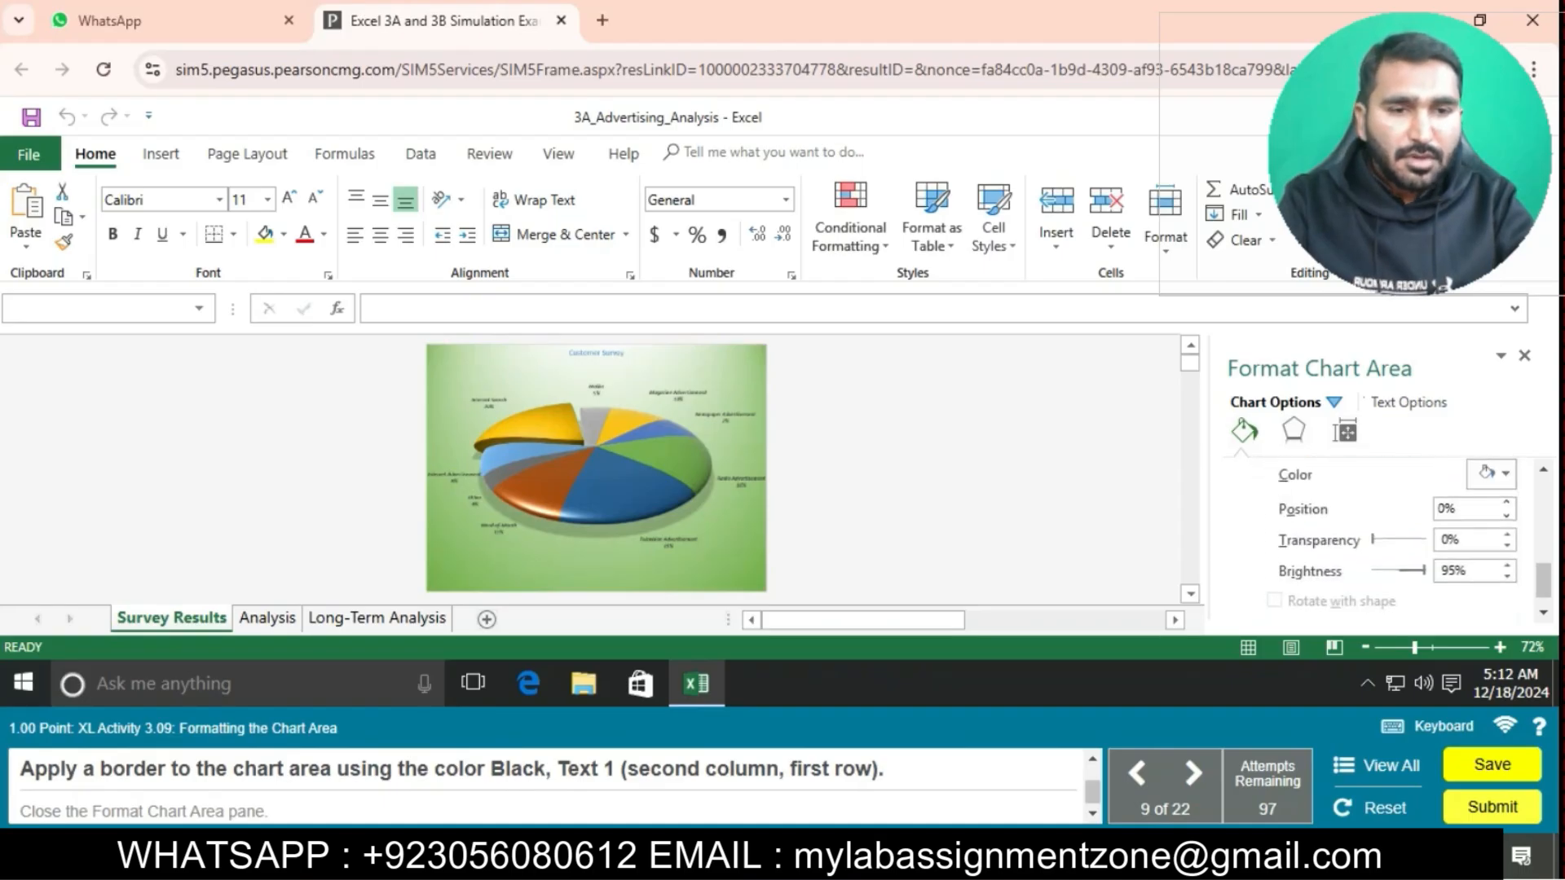
left_click(1277, 612)
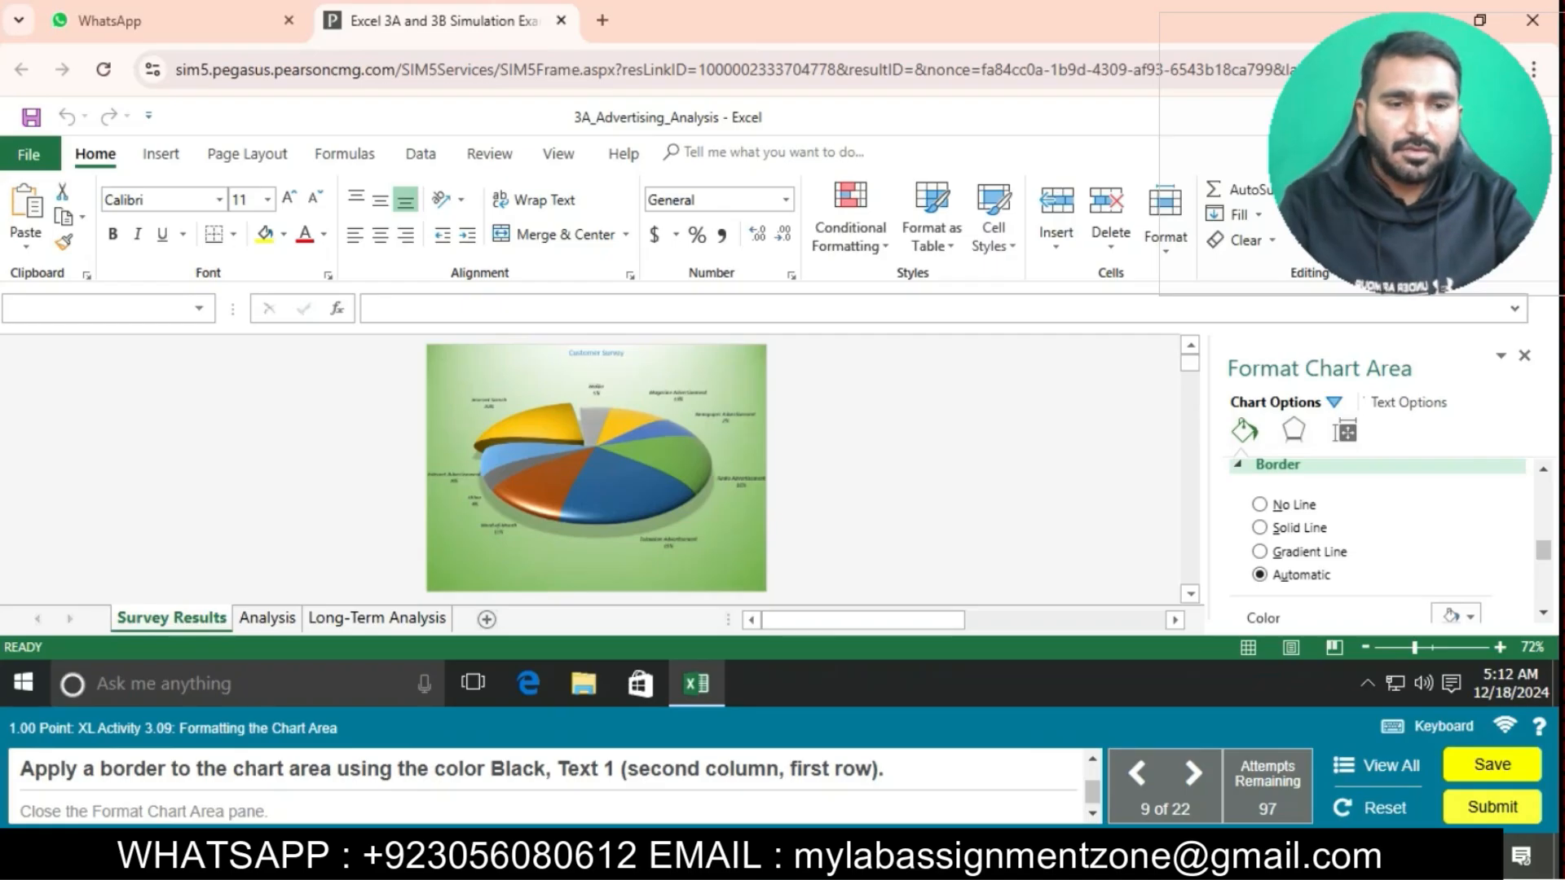
scroll(1385, 538, "down", 1)
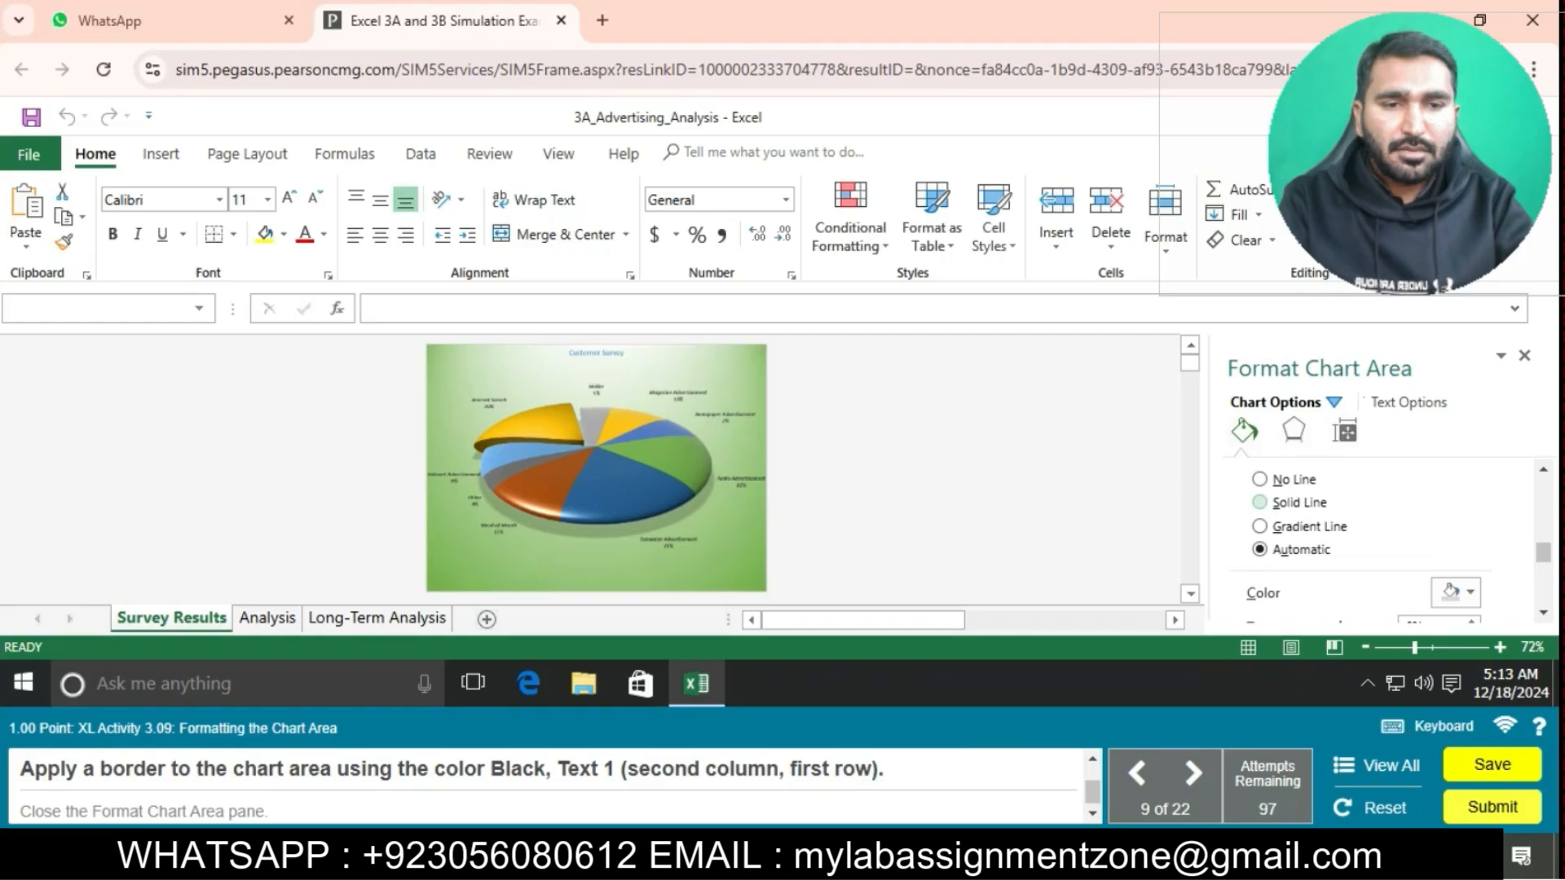
scroll(1299, 503, "down", 1)
scroll(1299, 503, "up", 1)
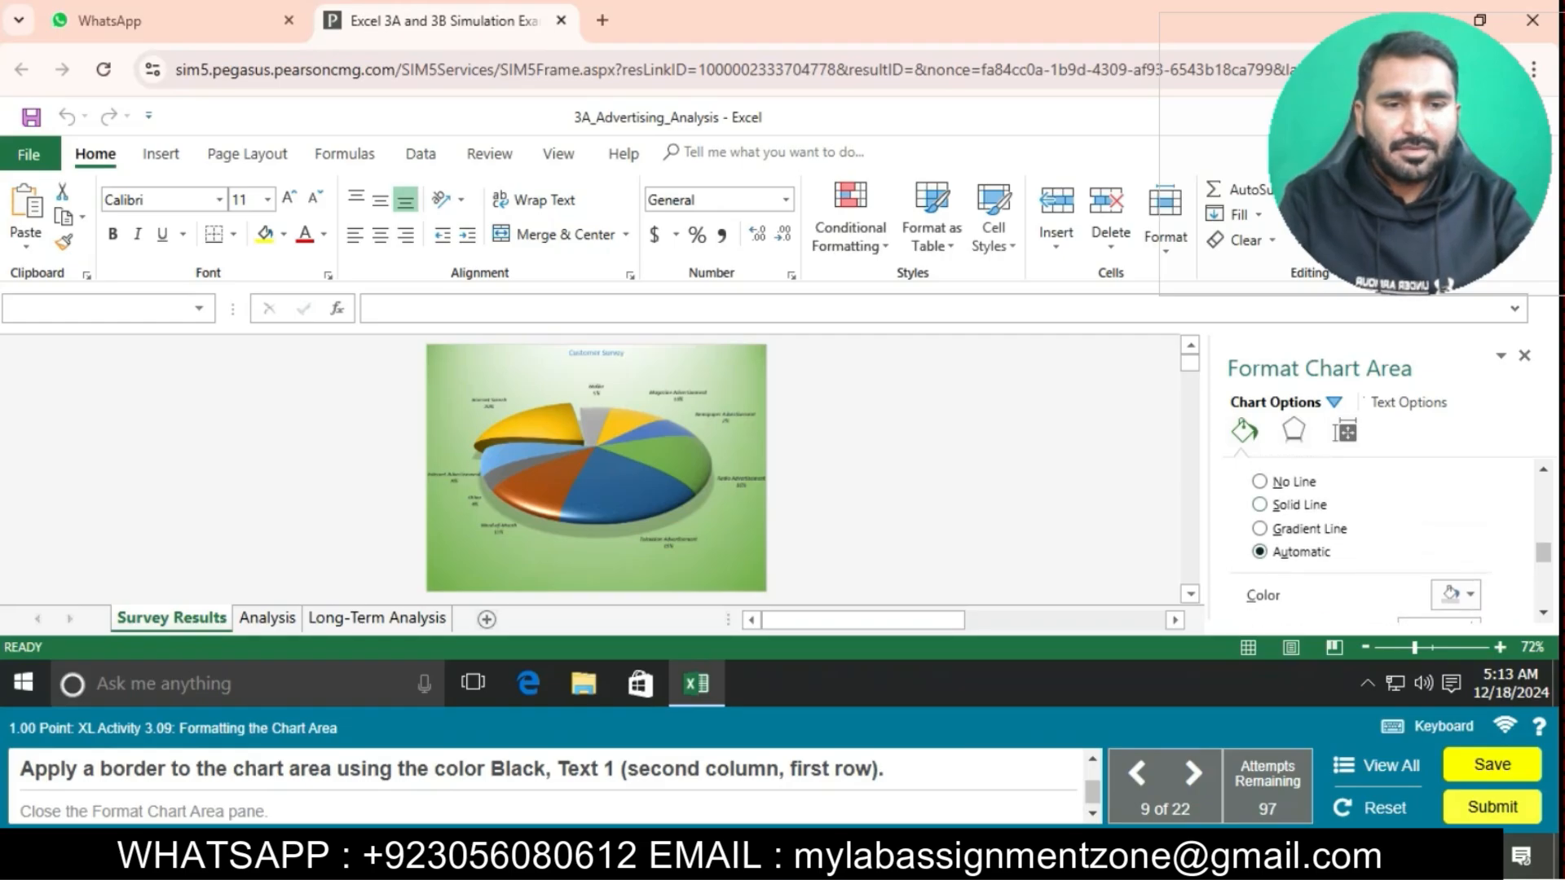
left_click(1299, 504)
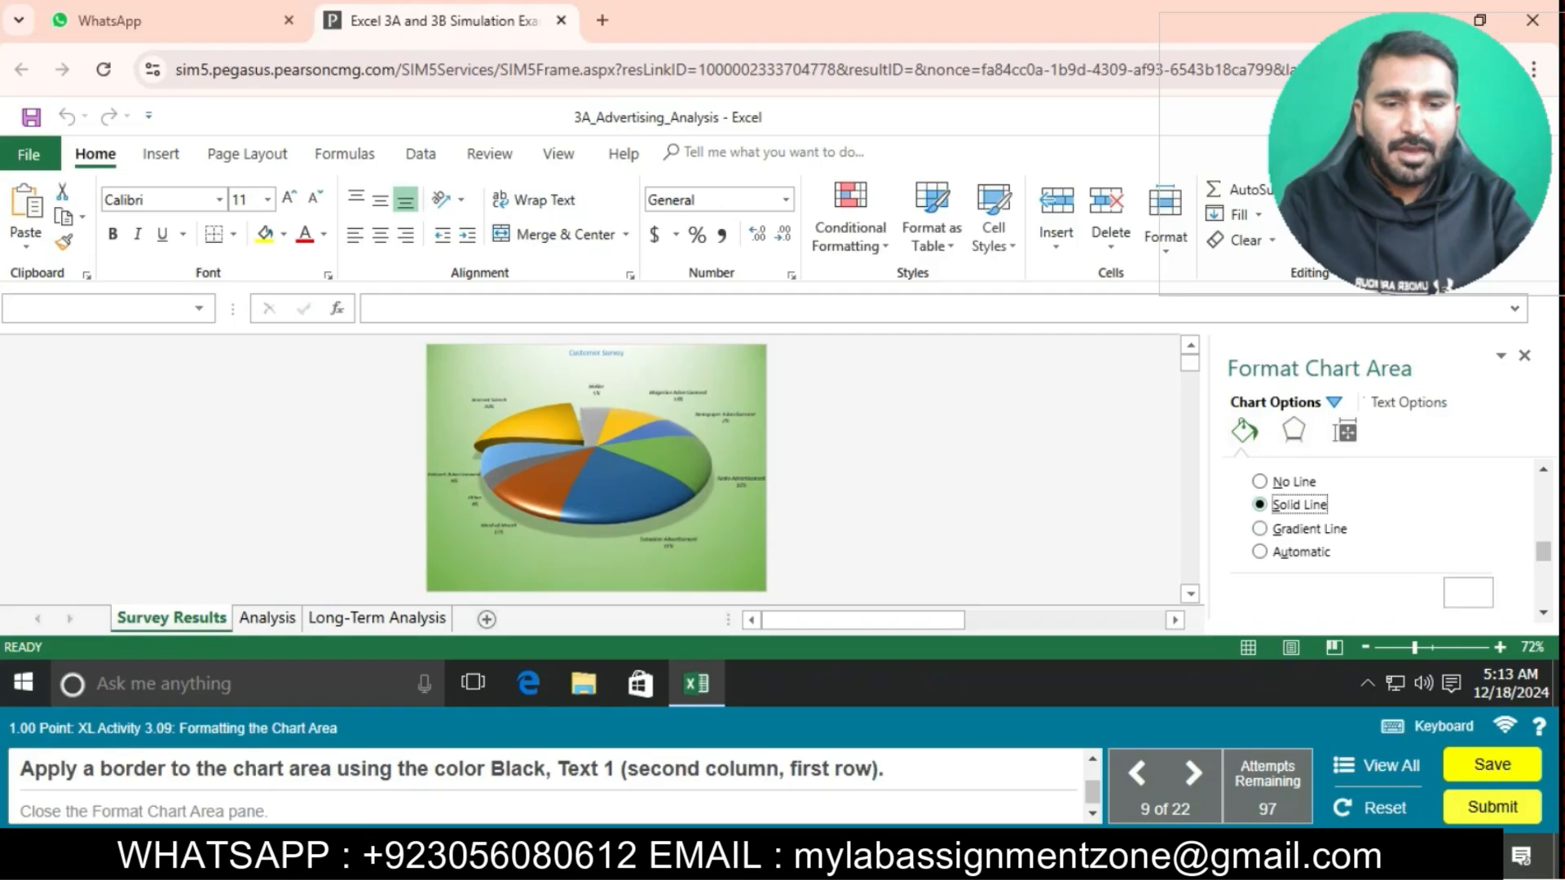
left_click(1469, 588)
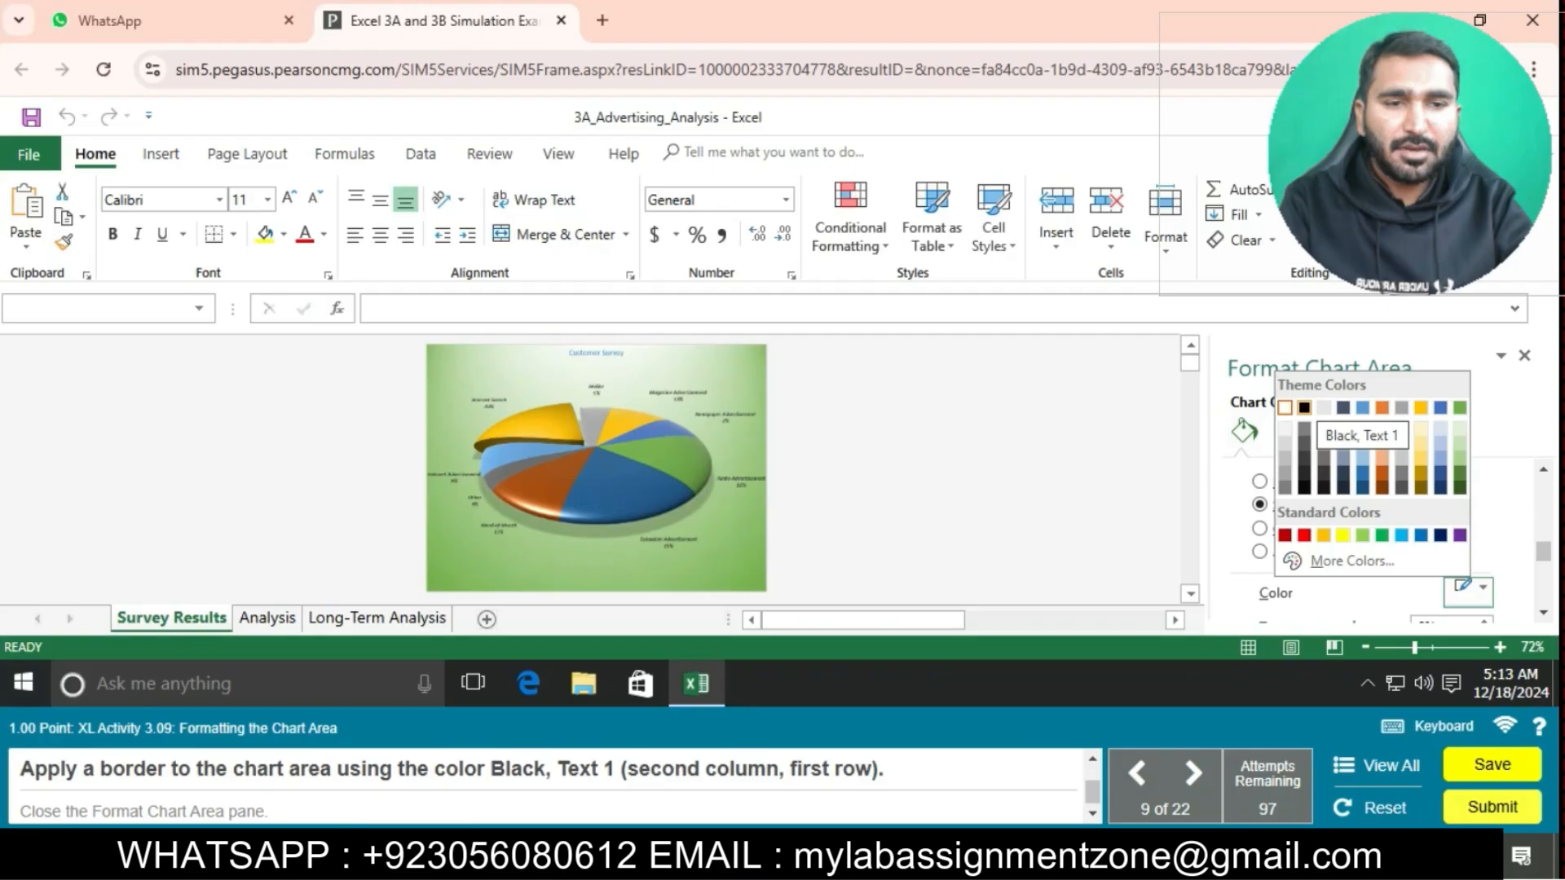
left_click(1304, 408)
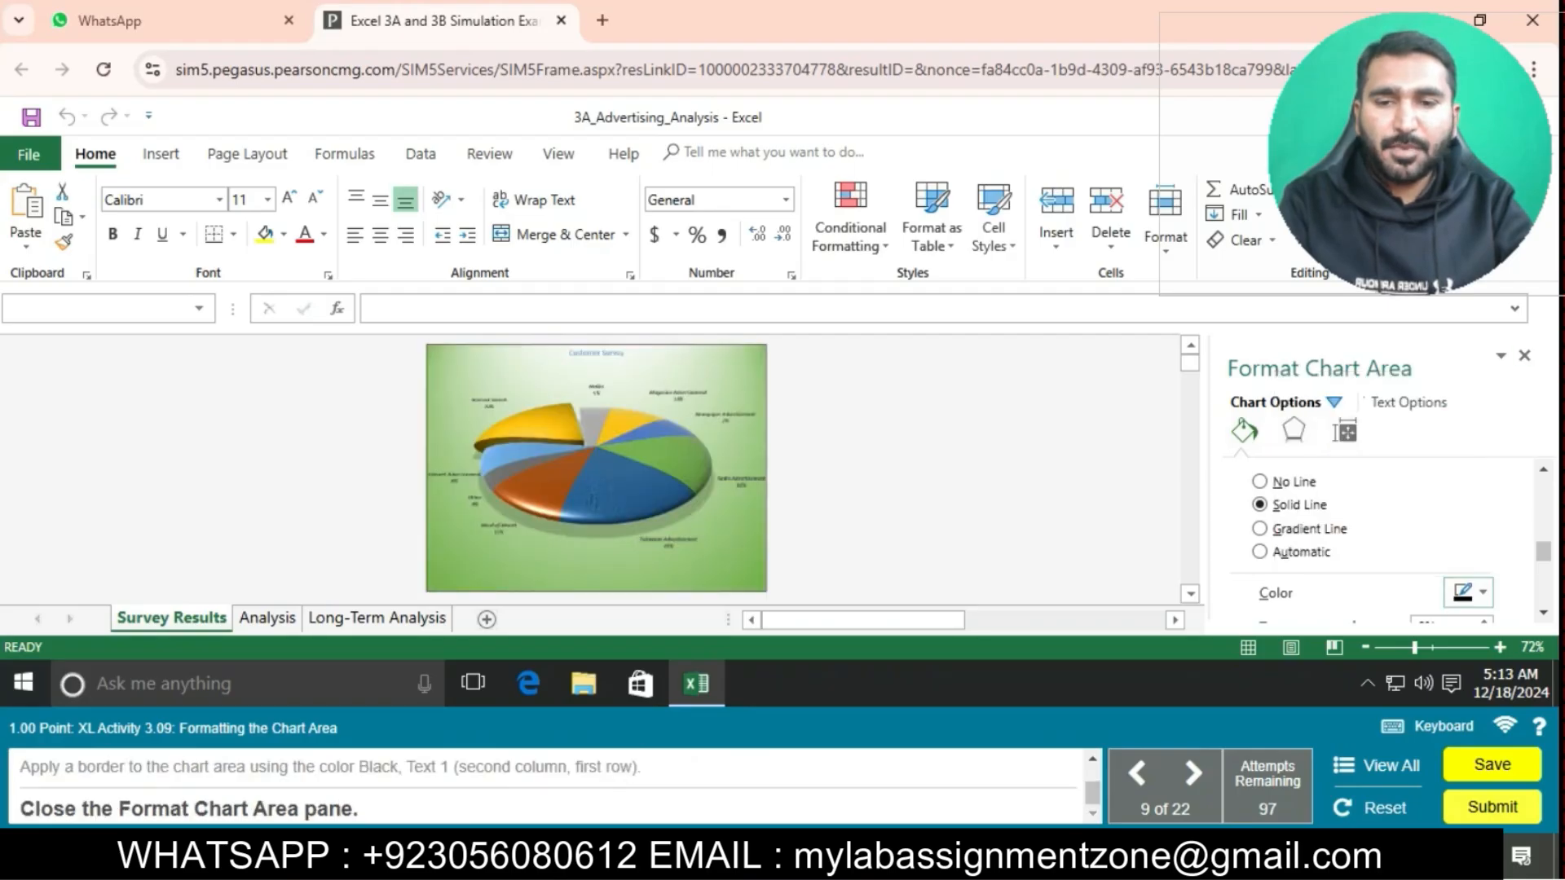
left_click(1524, 355)
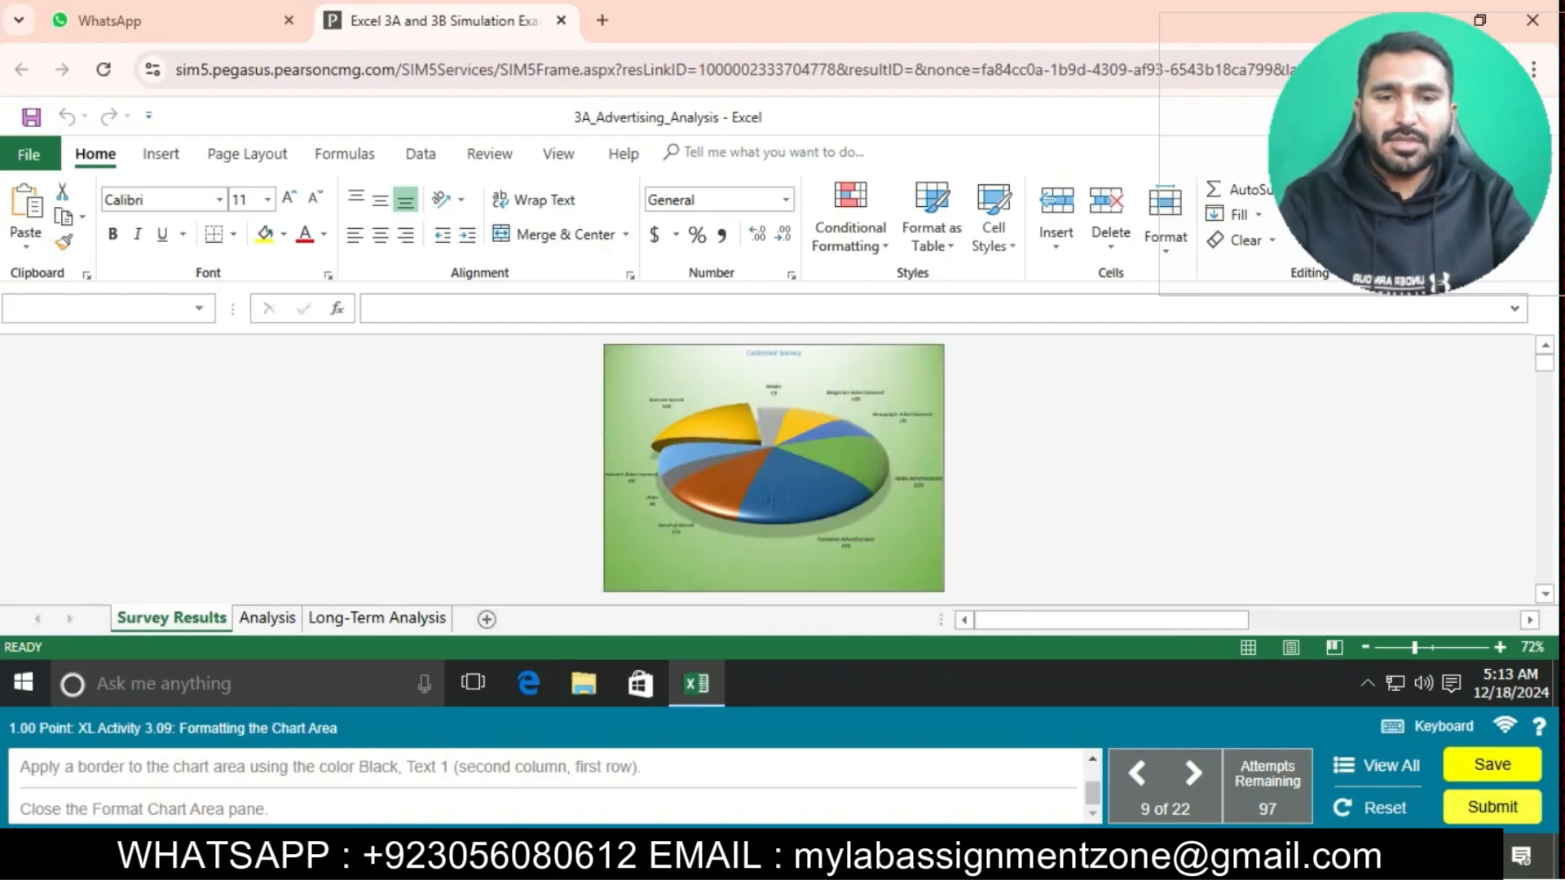